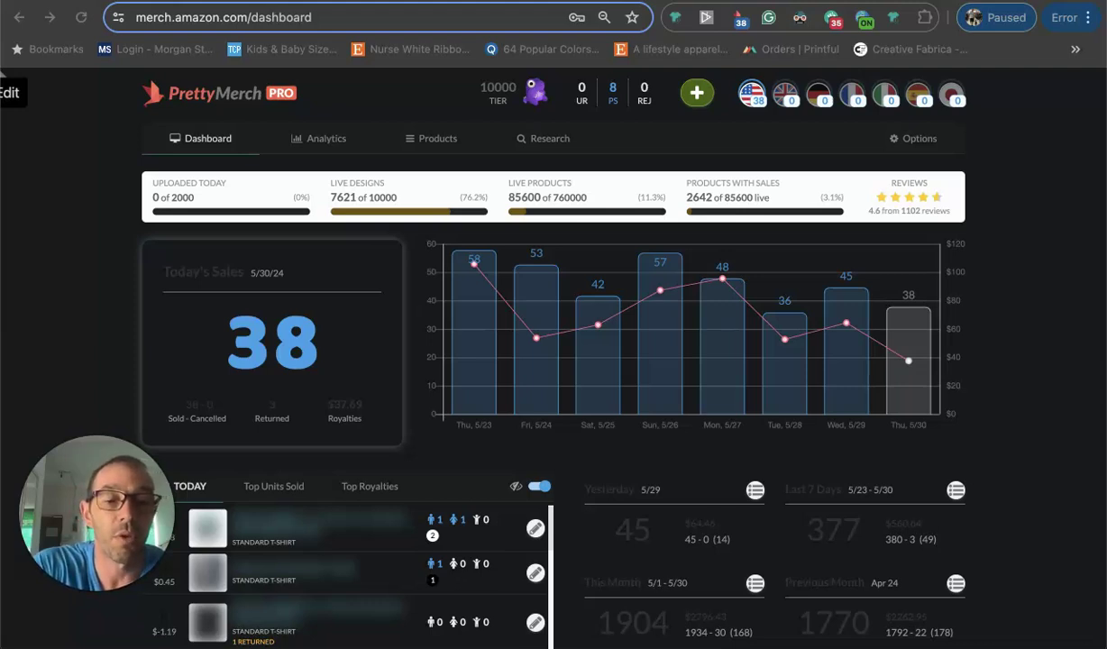
Step: Review the PrettyMerch dashboard's sales chart and the yesterday, last 7 days, this month, previous month and all-time figures
{"action": "key", "text": "XF86MonBrightnessUp"}
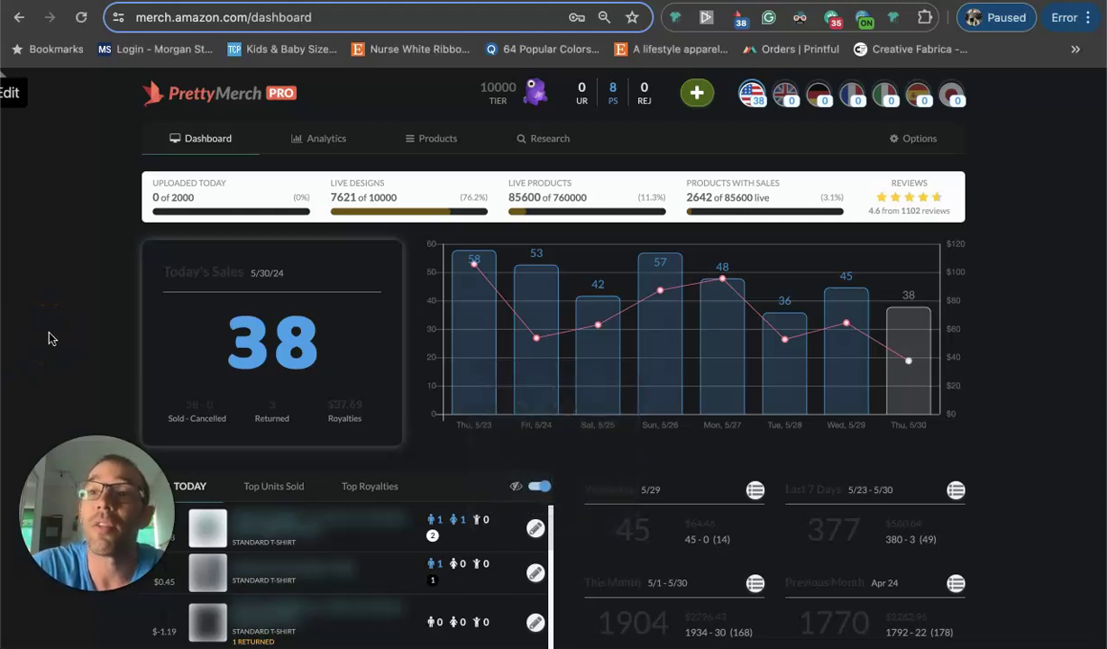
{"action": "scroll", "coordinate": [345, 416], "scroll_direction": "up", "scroll_amount": 5}
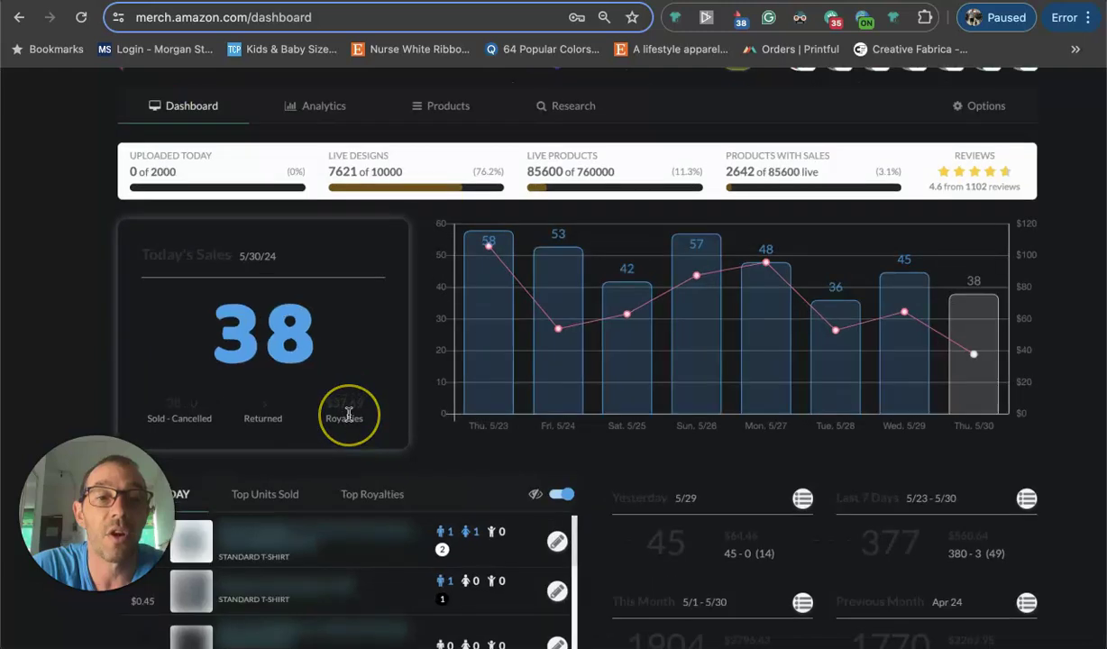
{"action": "scroll", "coordinate": [460, 390], "scroll_direction": "down", "scroll_amount": 5}
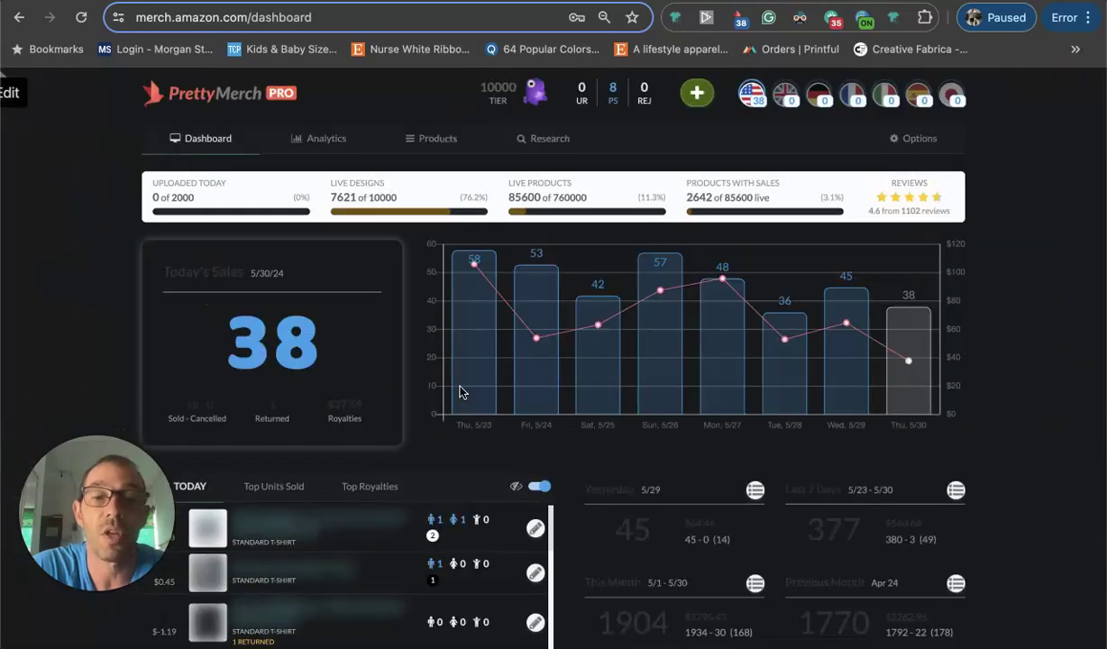
{"action": "scroll", "coordinate": [755, 427], "scroll_direction": "down", "scroll_amount": 4}
{"action": "scroll", "coordinate": [758, 428], "scroll_direction": "up", "scroll_amount": 5}
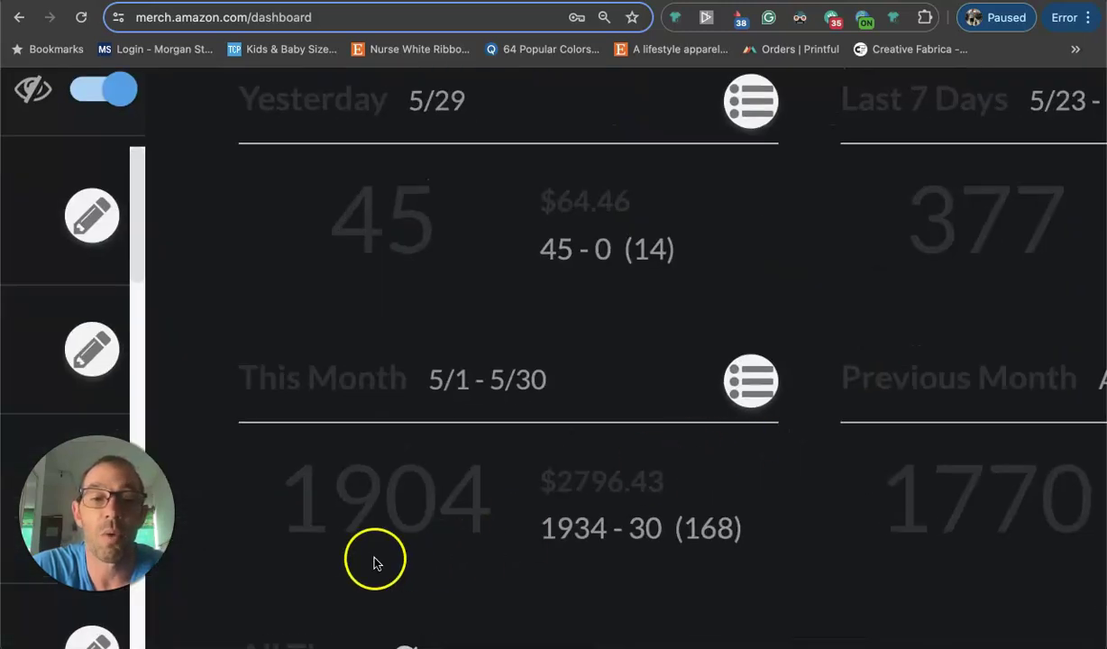
{"action": "scroll", "coordinate": [654, 566], "scroll_direction": "down", "scroll_amount": 3}
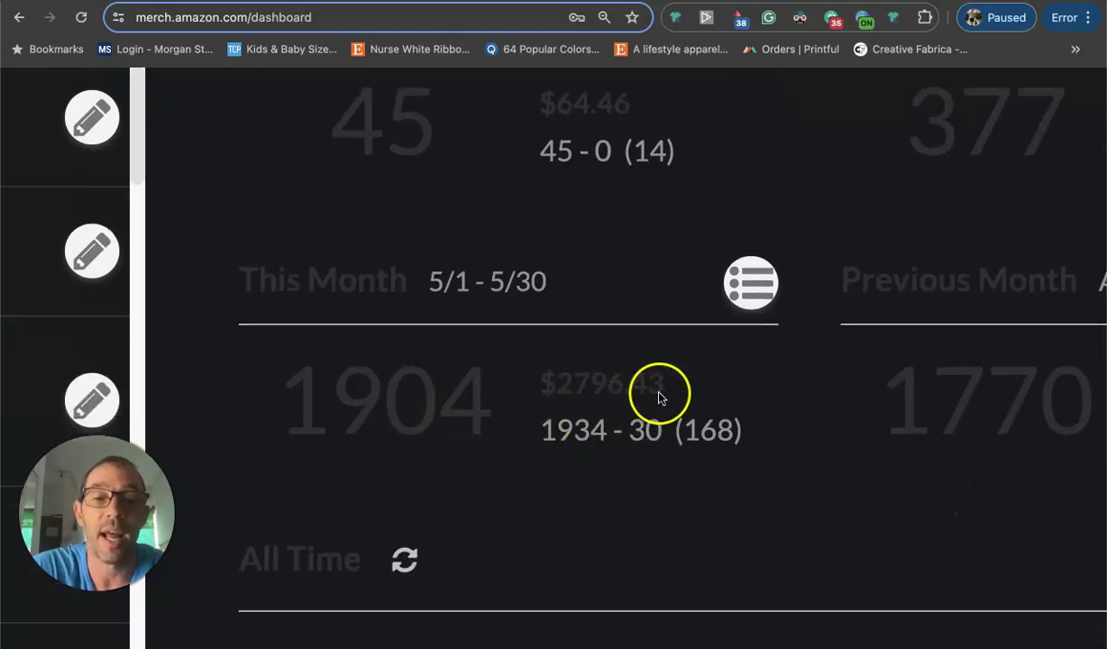
{"action": "scroll", "coordinate": [659, 397], "scroll_direction": "down", "scroll_amount": 5}
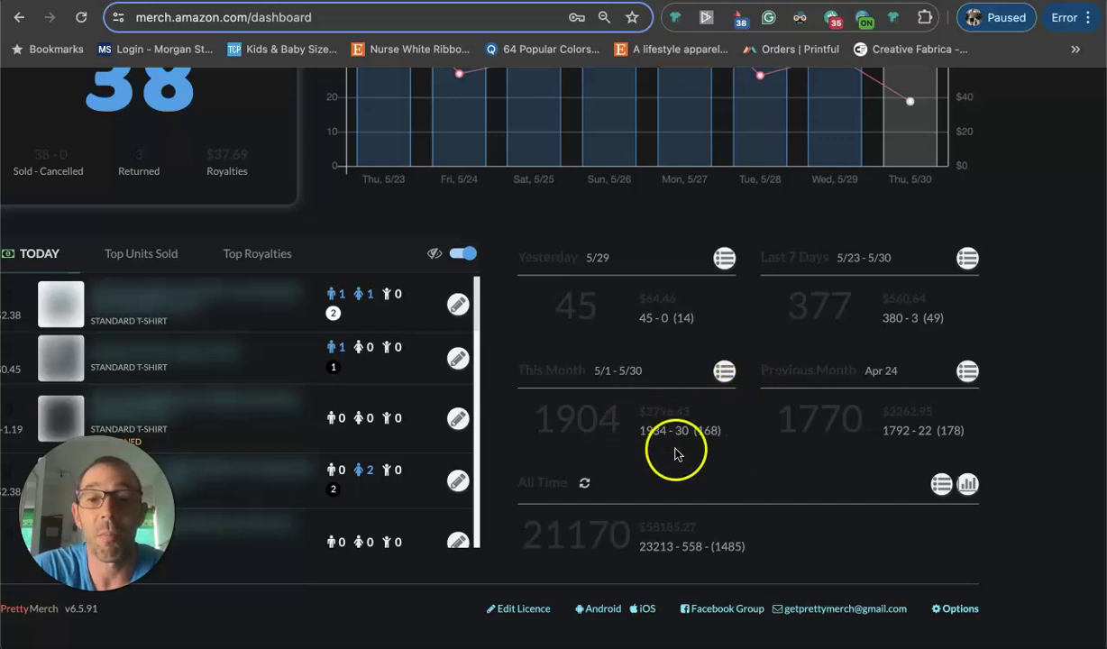
{"action": "scroll", "coordinate": [725, 430], "scroll_direction": "up", "scroll_amount": 5}
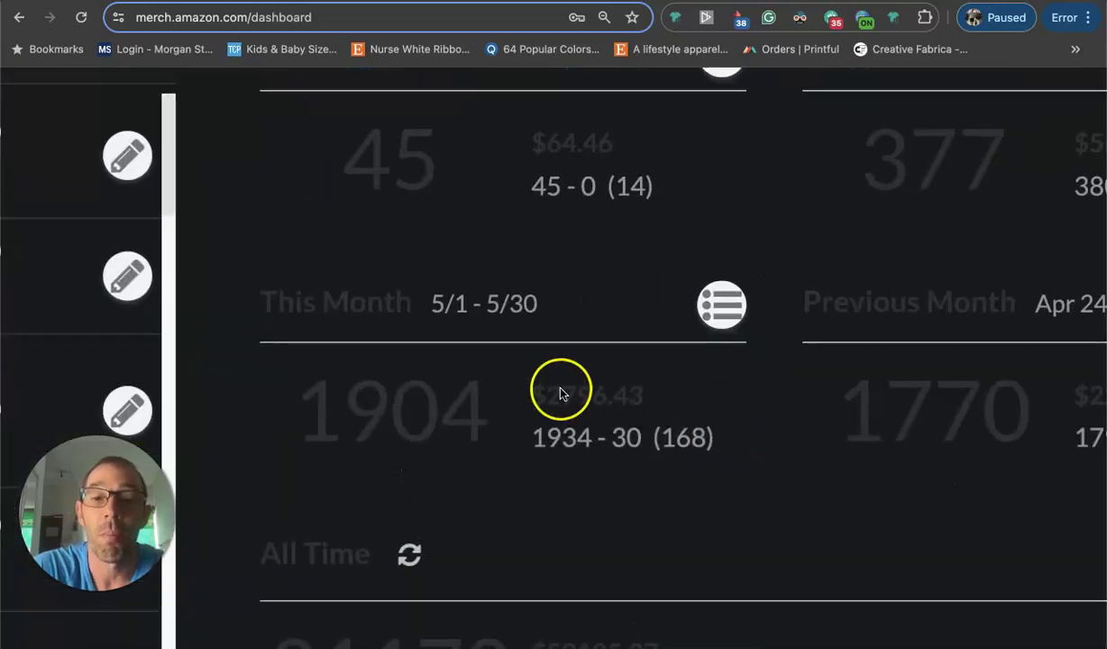
{"action": "scroll", "coordinate": [610, 395], "scroll_direction": "down", "scroll_amount": 5}
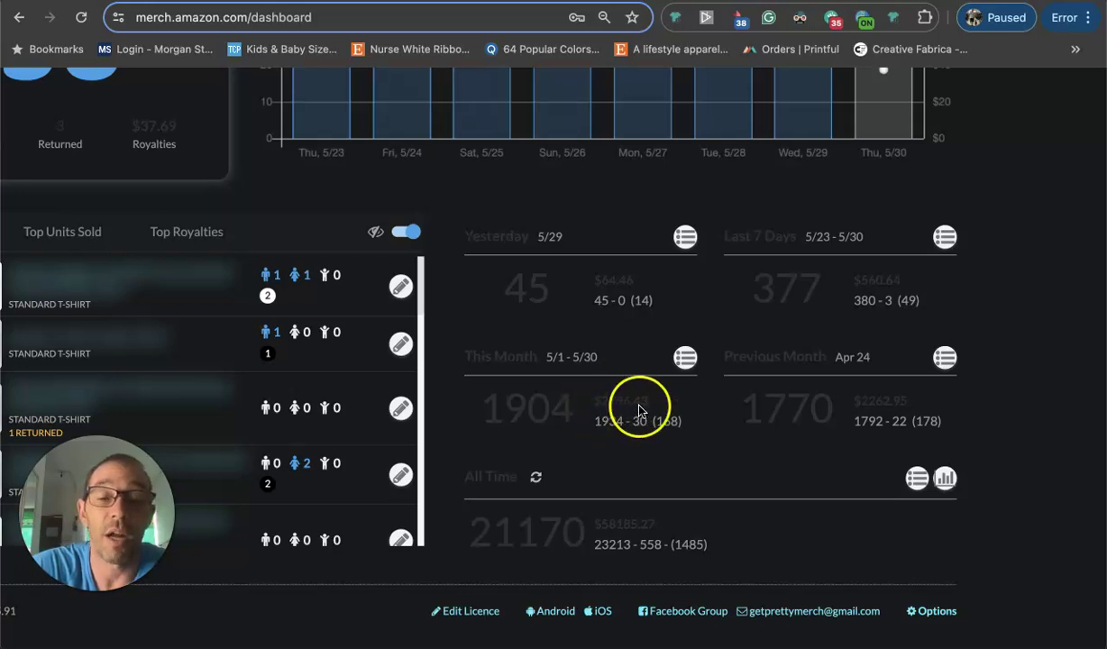
{"action": "scroll", "coordinate": [631, 410], "scroll_direction": "up", "scroll_amount": 2}
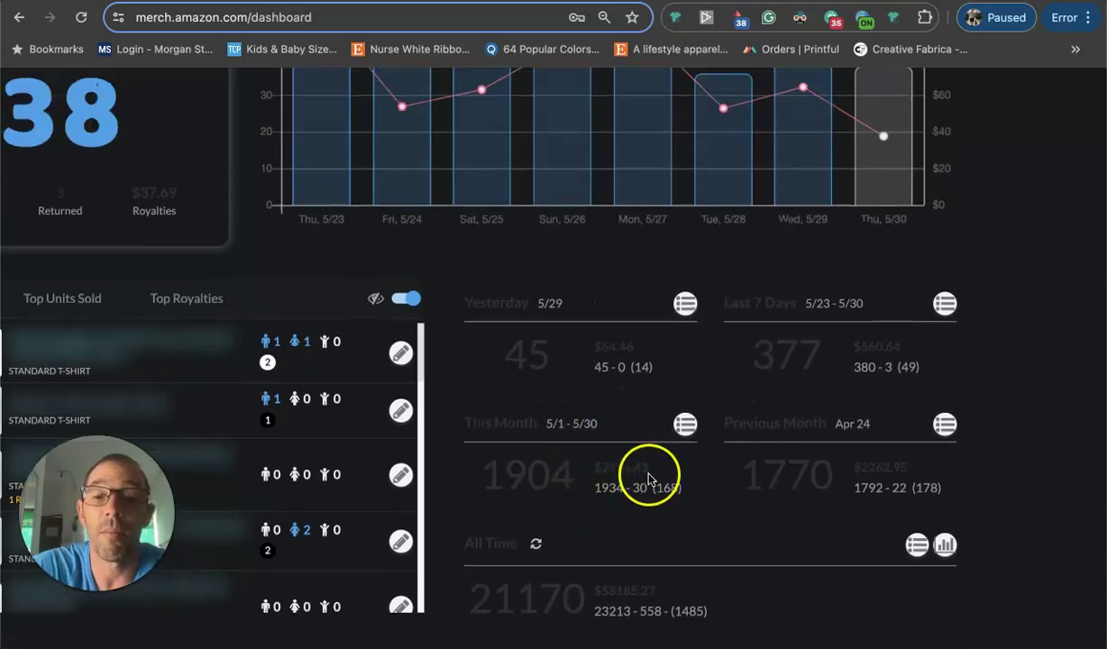
{"action": "scroll", "coordinate": [682, 427], "scroll_direction": "down", "scroll_amount": 3}
{"action": "scroll", "coordinate": [682, 439], "scroll_direction": "up", "scroll_amount": 3}
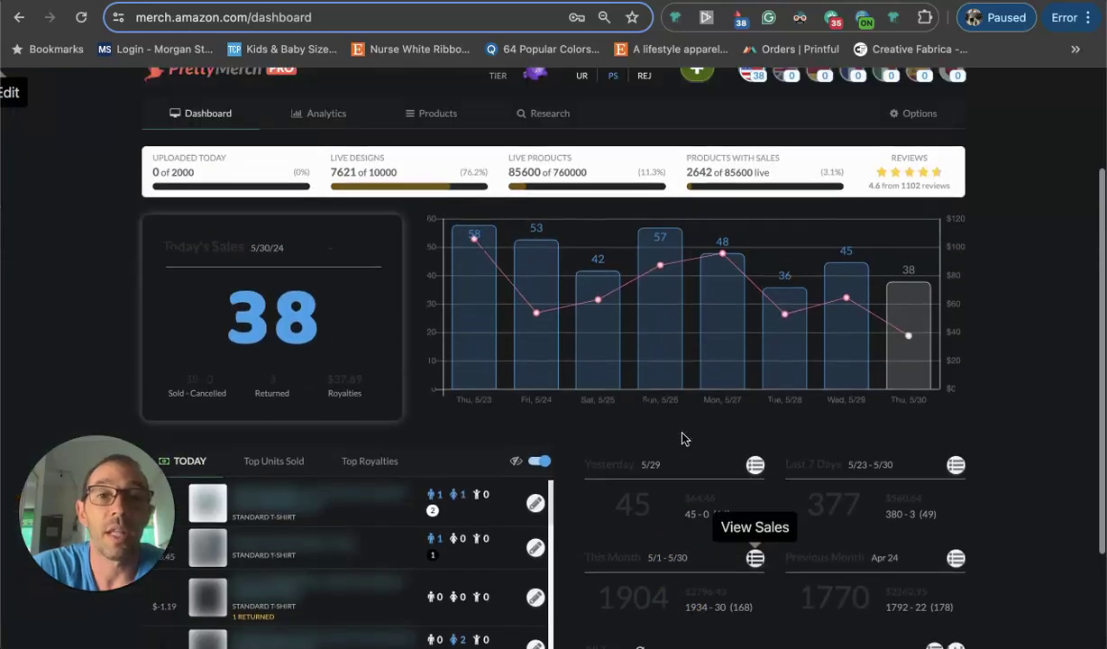
{"action": "scroll", "coordinate": [682, 439], "scroll_direction": "up", "scroll_amount": 3}
Step: Browse the daily sales and revenue posts on the creator's Instagram profile back to mid-May
{"action": "mouse_move", "coordinate": [532, 193]}
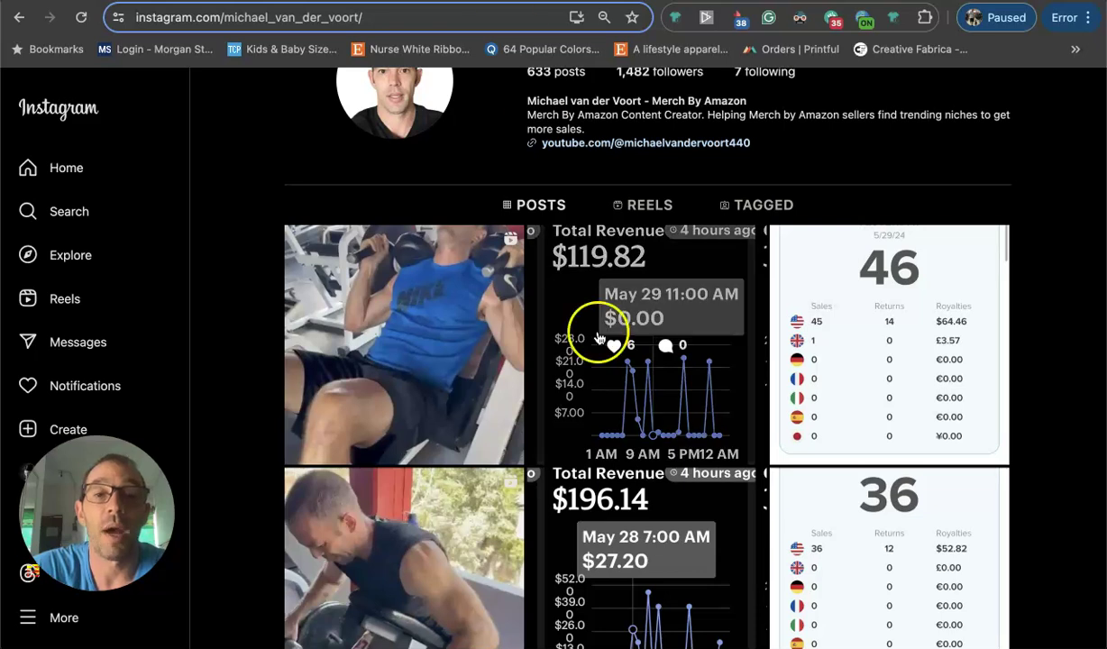
{"action": "scroll", "coordinate": [613, 333], "scroll_direction": "up", "scroll_amount": 2}
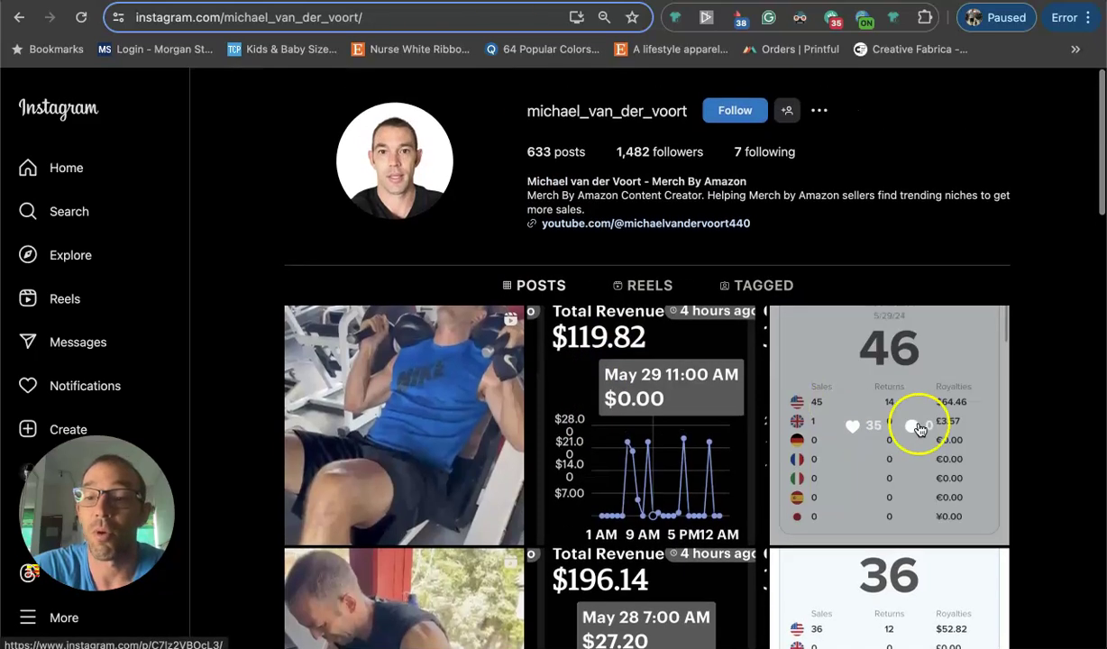
{"action": "scroll", "coordinate": [556, 296], "scroll_direction": "down", "scroll_amount": 1}
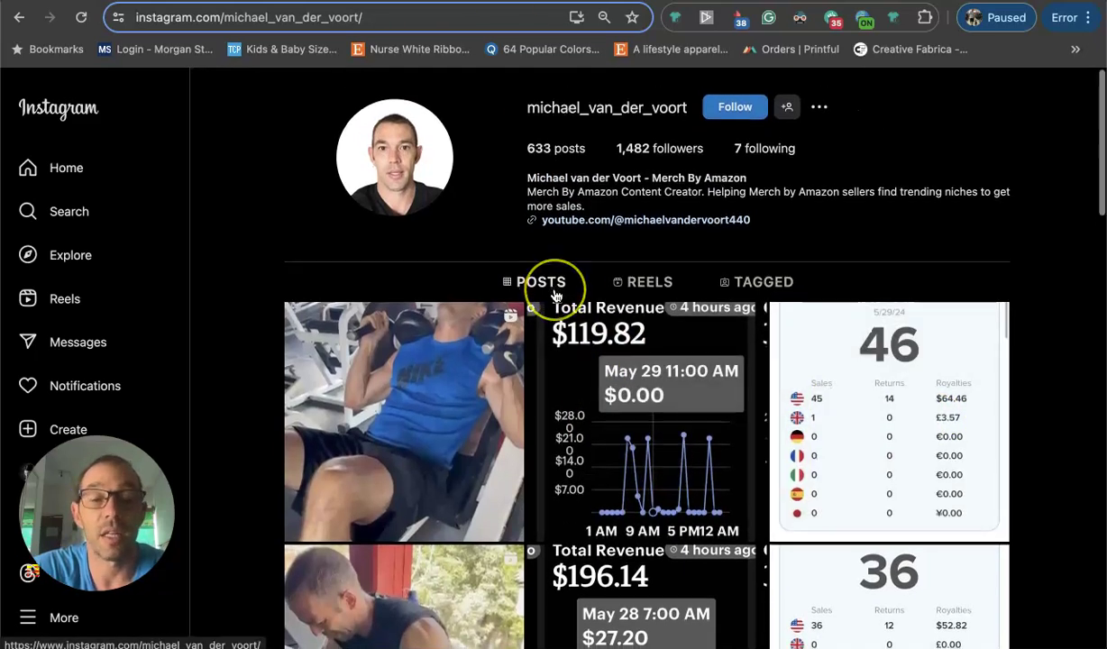
{"action": "scroll", "coordinate": [554, 288], "scroll_direction": "down", "scroll_amount": 5}
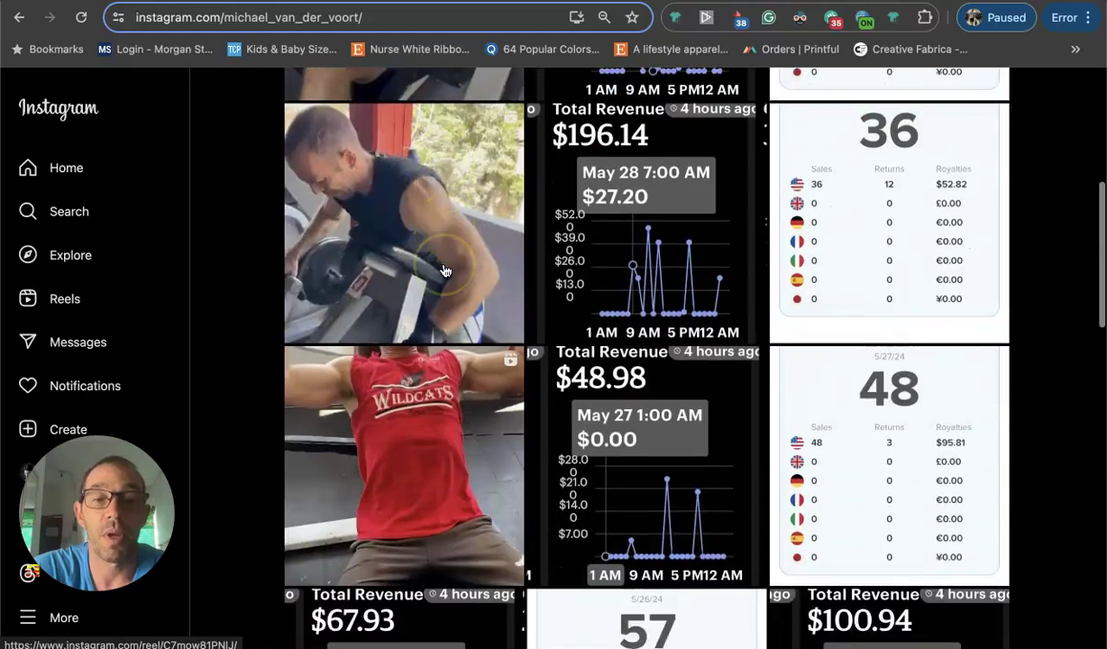
{"action": "scroll", "coordinate": [445, 270], "scroll_direction": "down", "scroll_amount": 10}
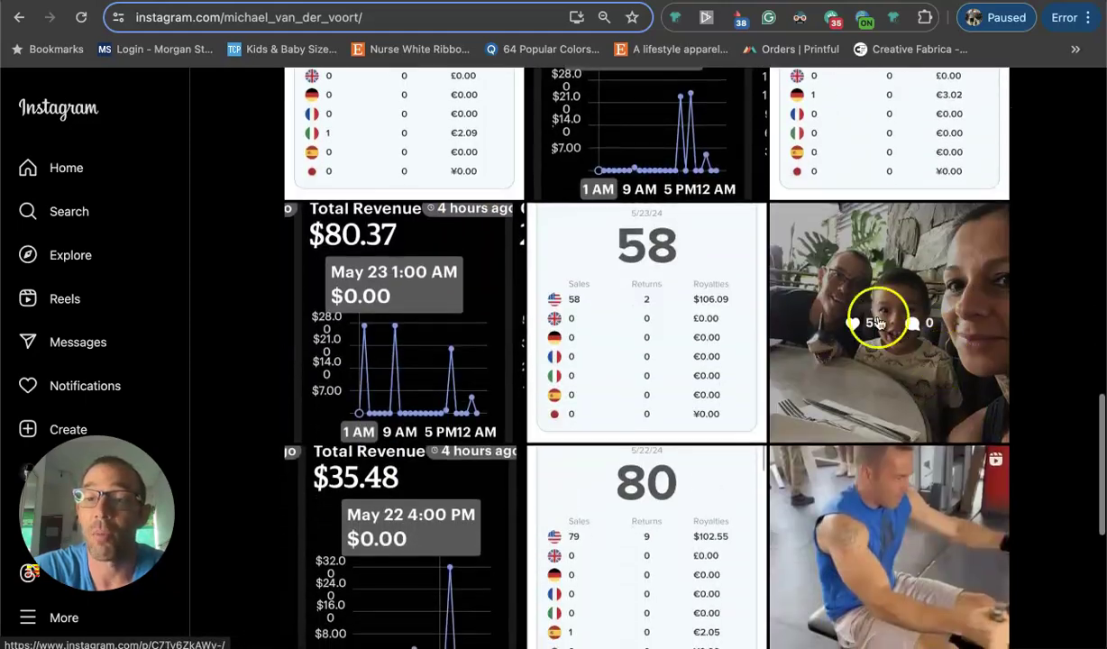
{"action": "scroll", "coordinate": [661, 388], "scroll_direction": "down", "scroll_amount": 7}
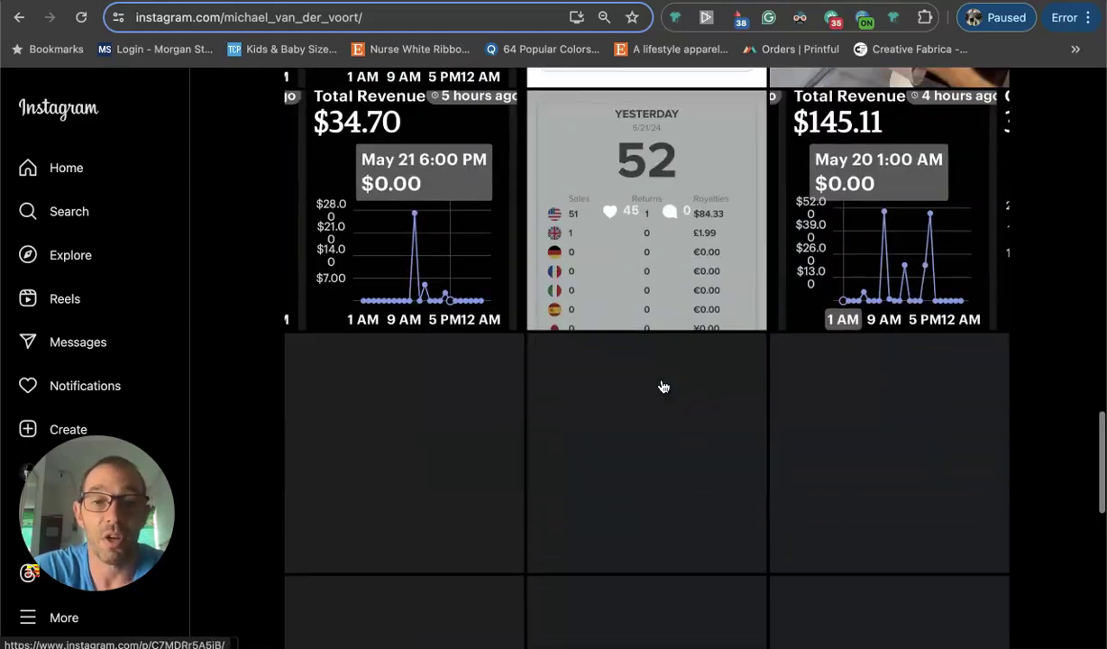
{"action": "scroll", "coordinate": [662, 387], "scroll_direction": "down", "scroll_amount": 2}
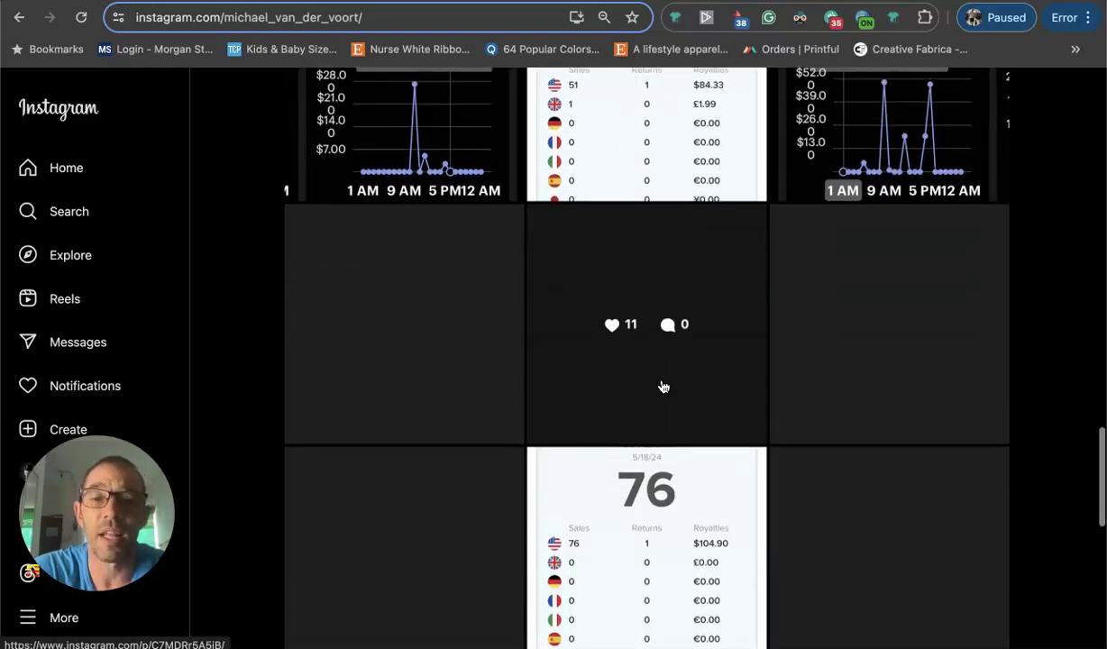
{"action": "scroll", "coordinate": [663, 386], "scroll_direction": "up", "scroll_amount": 5}
{"action": "scroll", "coordinate": [662, 387], "scroll_direction": "down", "scroll_amount": 10}
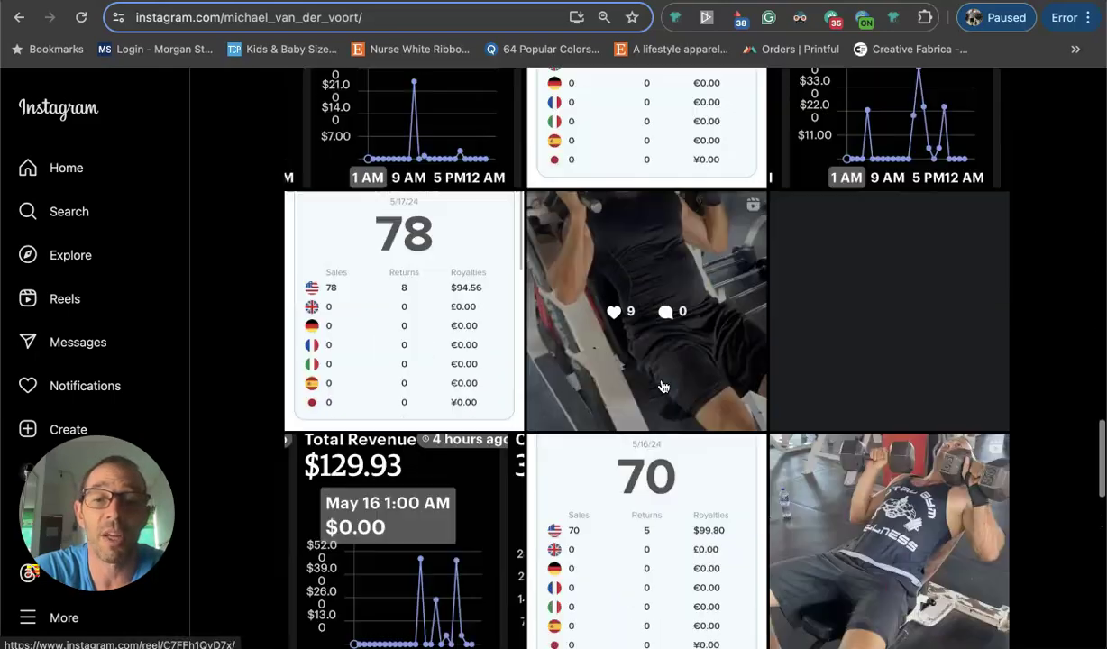
{"action": "scroll", "coordinate": [663, 386], "scroll_direction": "up", "scroll_amount": 8}
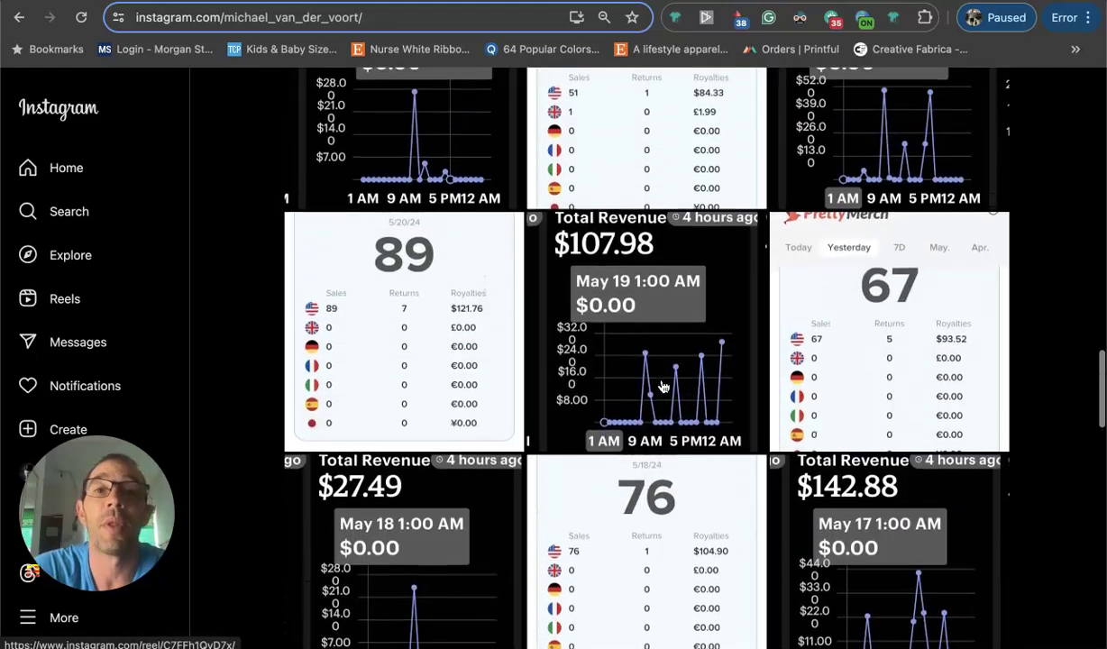
Step: Switch to the 10 BBQ Grilling Prompts product page on Gumroad and look over its cover image
{"action": "left_click", "coordinate": [420, 13]}
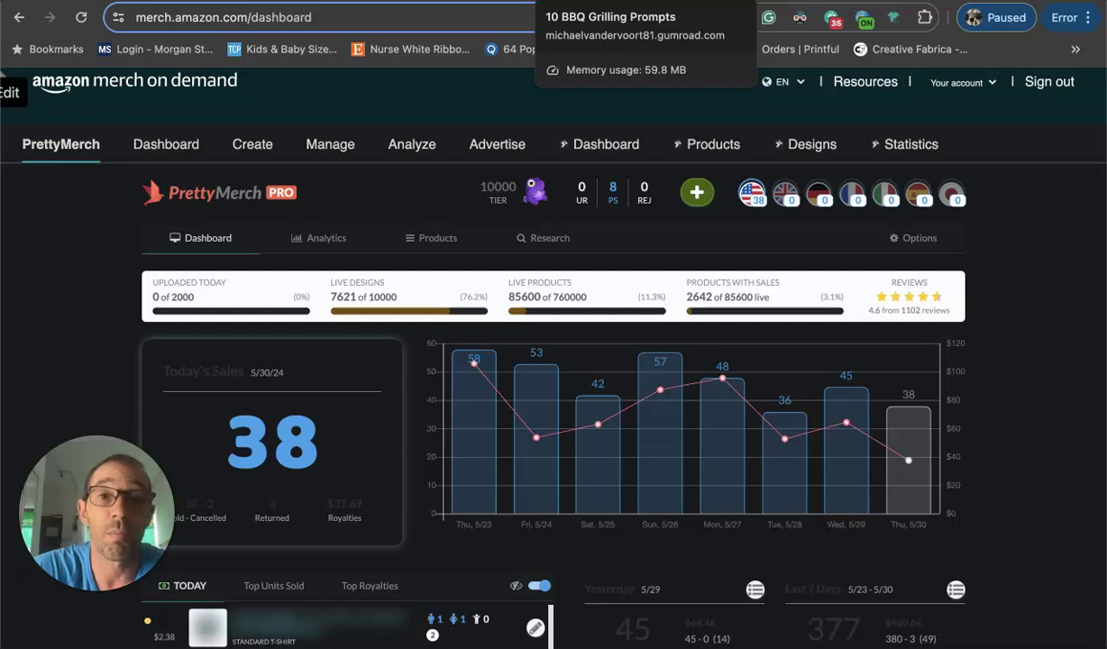
{"action": "left_click", "coordinate": [595, 2]}
{"action": "scroll", "coordinate": [563, 211], "scroll_direction": "down", "scroll_amount": 1}
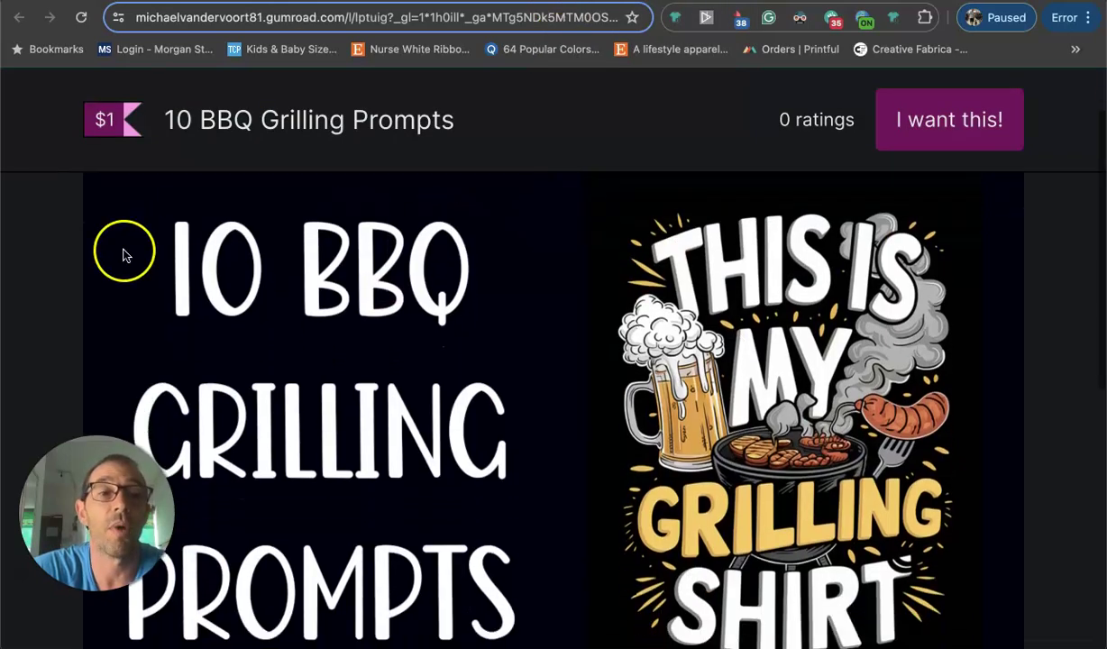
{"action": "scroll", "coordinate": [370, 304], "scroll_direction": "down", "scroll_amount": 1}
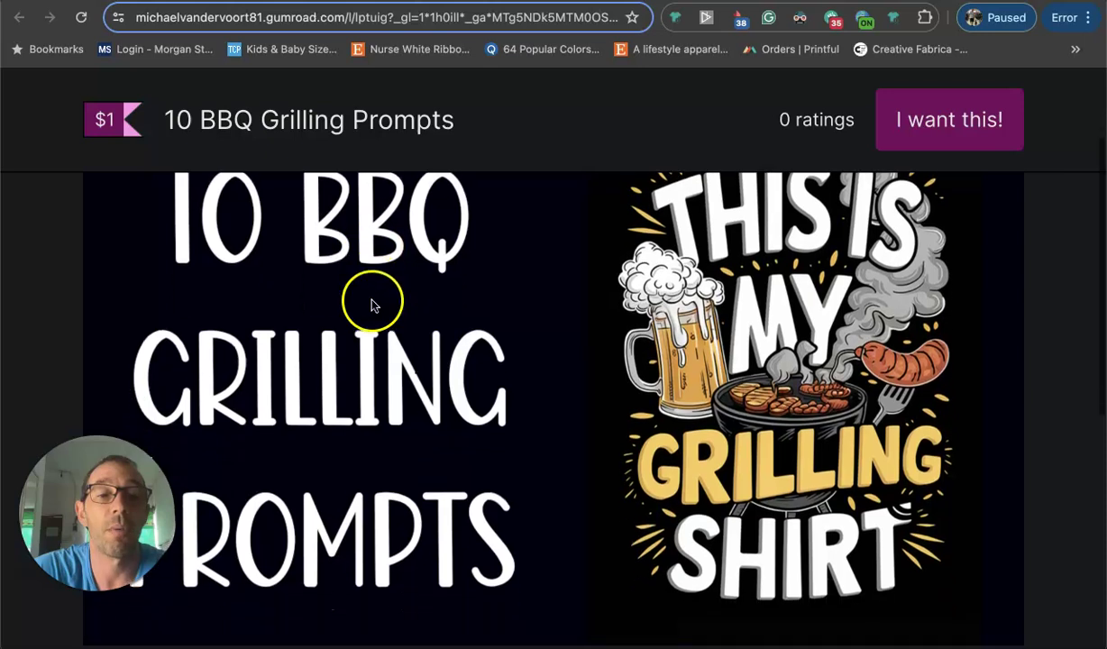
{"action": "scroll", "coordinate": [371, 297], "scroll_direction": "up", "scroll_amount": 1}
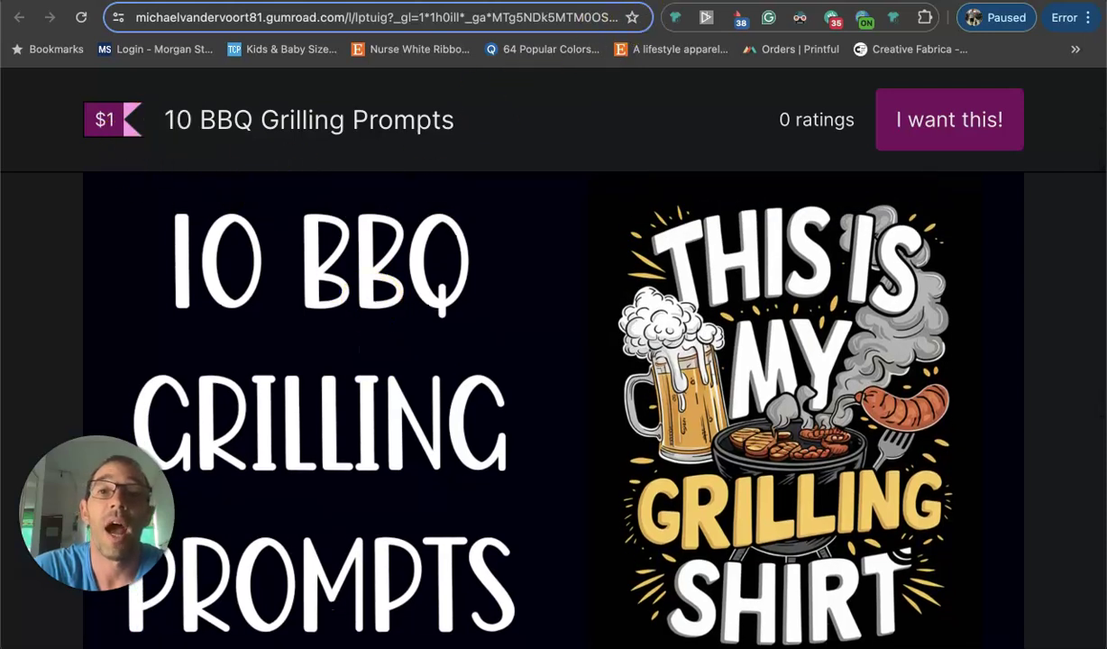
Step: Switch to the 10 BBQ Grilling PNG Files product page and view the included shirt designs
{"action": "key", "text": "ctrl+Tab"}
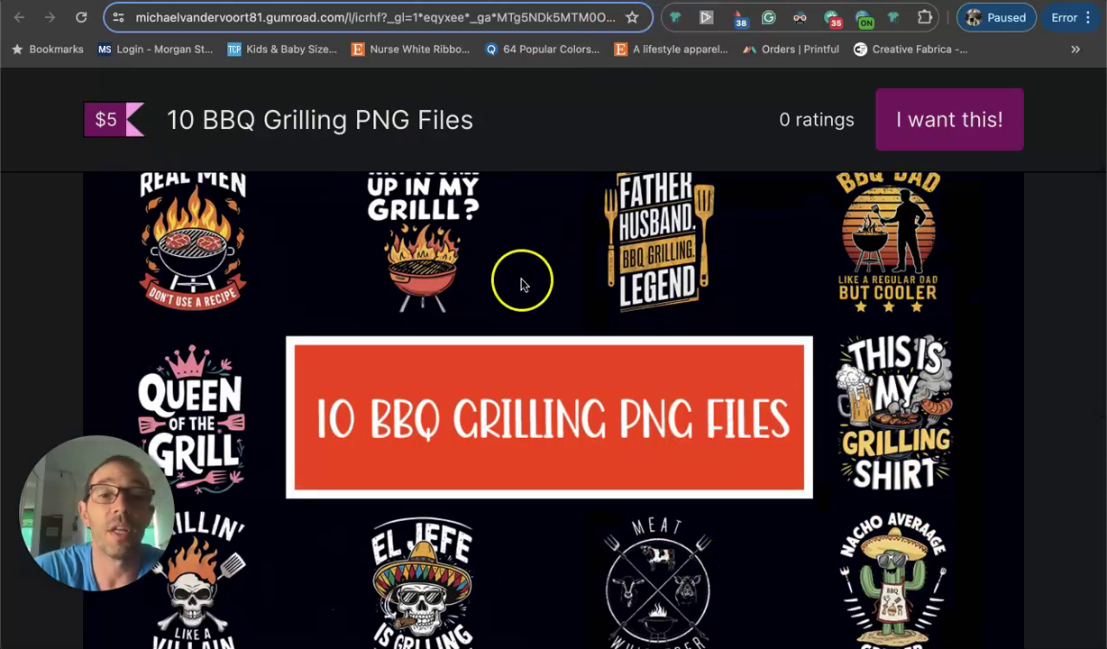
{"action": "scroll", "coordinate": [521, 283], "scroll_direction": "up", "scroll_amount": 1}
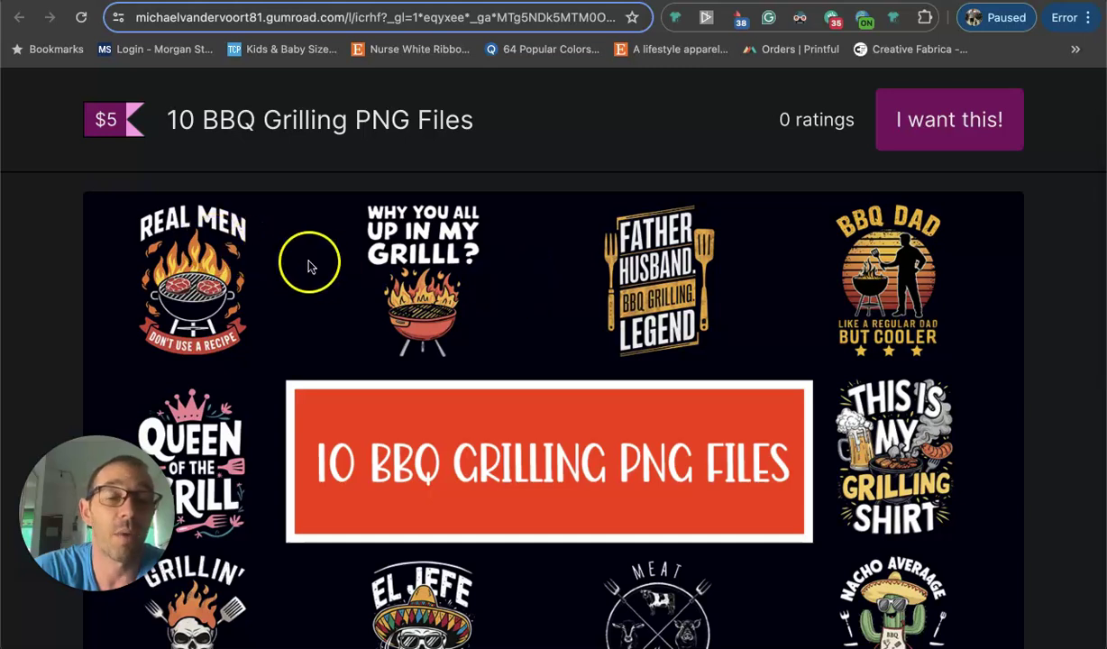
{"action": "scroll", "coordinate": [527, 293], "scroll_direction": "down", "scroll_amount": 1}
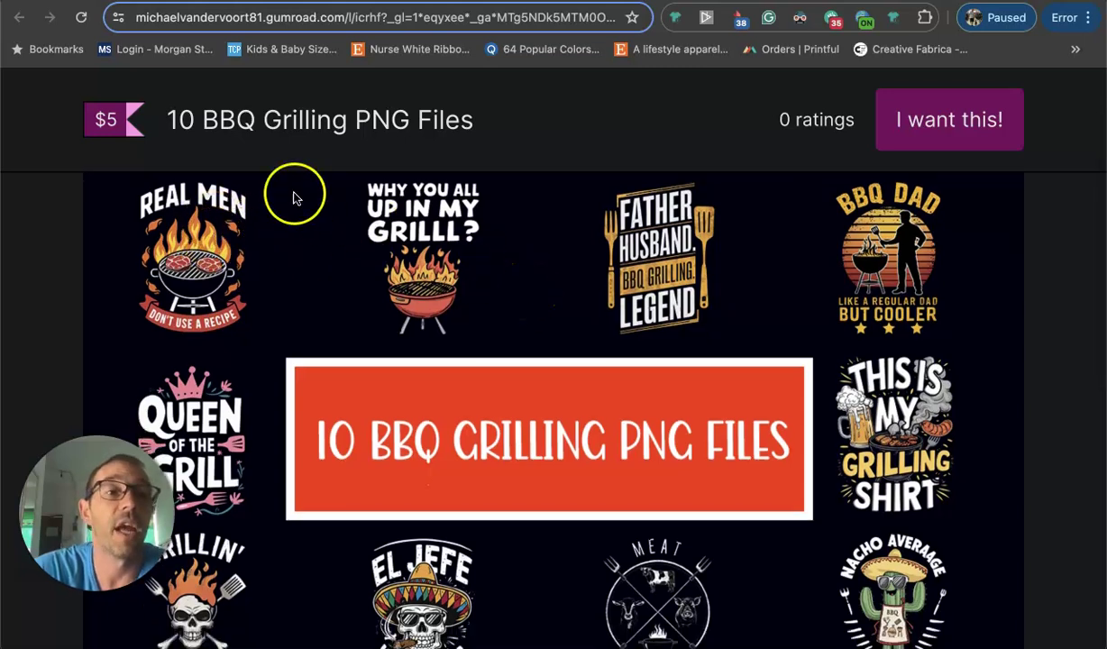
{"action": "scroll", "coordinate": [484, 301], "scroll_direction": "down", "scroll_amount": 2}
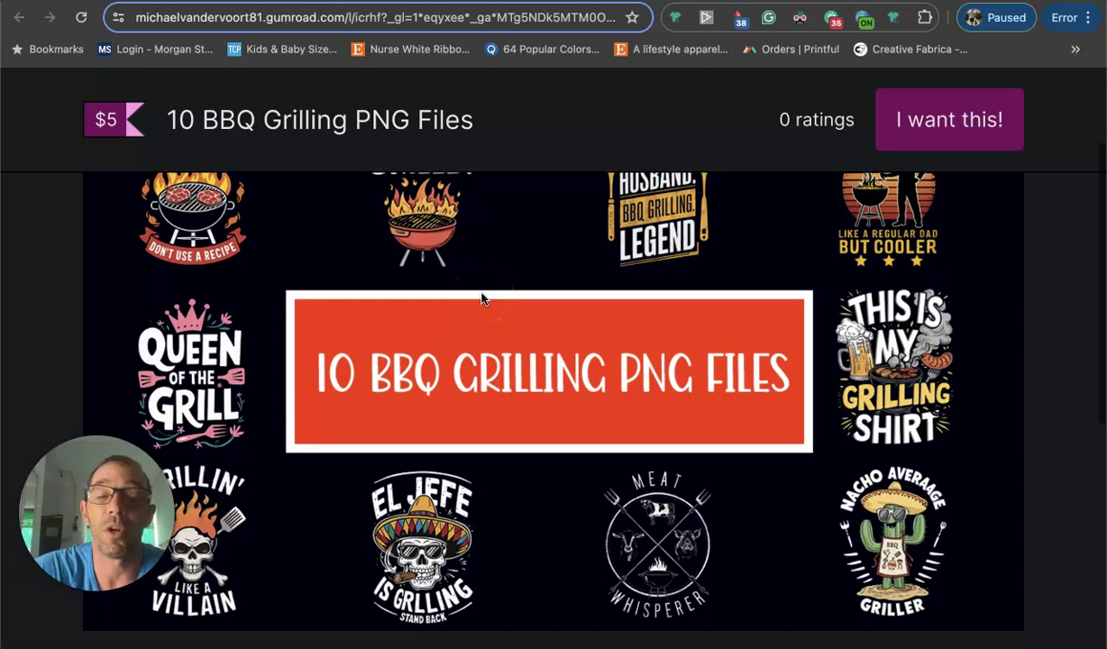
{"action": "scroll", "coordinate": [541, 252], "scroll_direction": "up", "scroll_amount": 1}
Step: Switch to the 105 Summer Prompts product page and view its sample designs
{"action": "key", "text": "ctrl+Tab"}
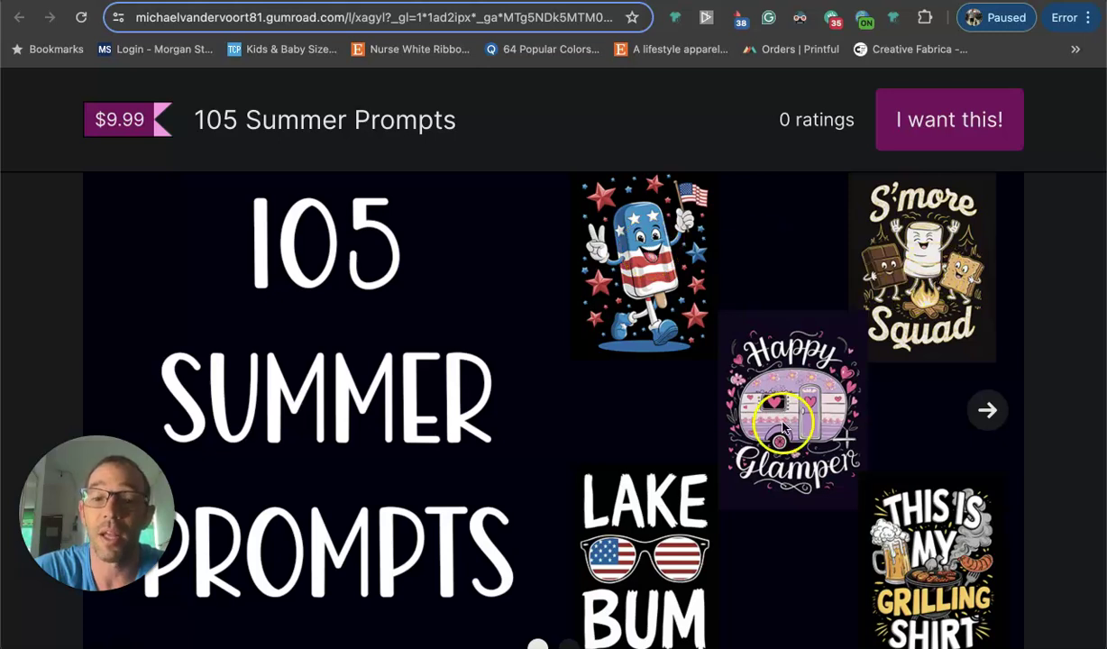
{"action": "scroll", "coordinate": [793, 469], "scroll_direction": "down", "scroll_amount": 1}
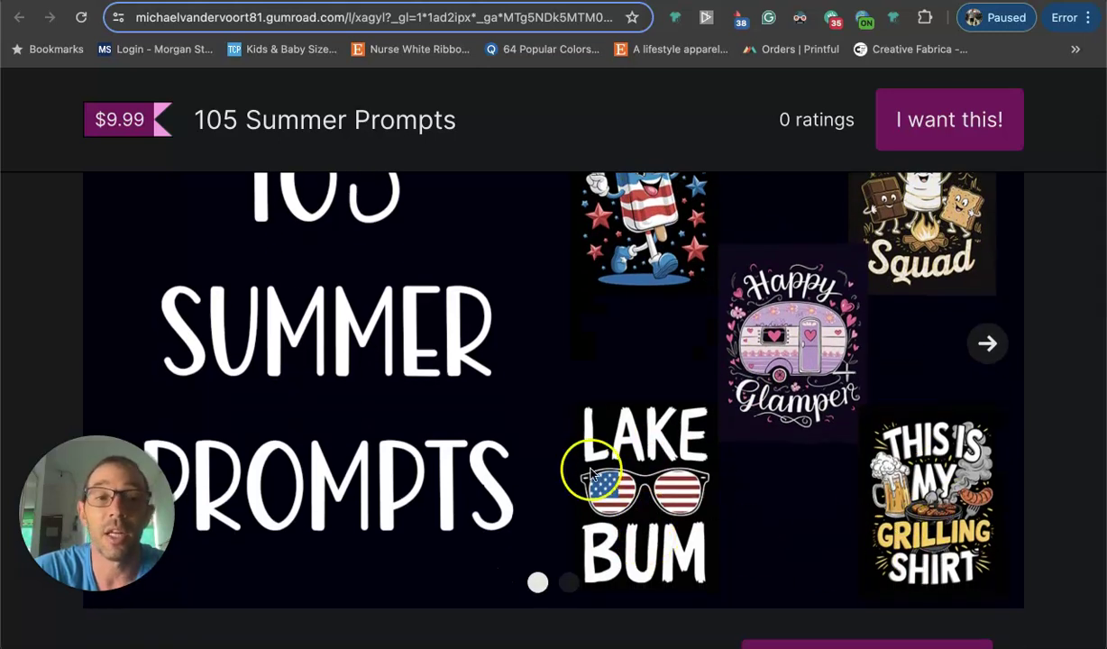
{"action": "scroll", "coordinate": [587, 472], "scroll_direction": "up", "scroll_amount": 1}
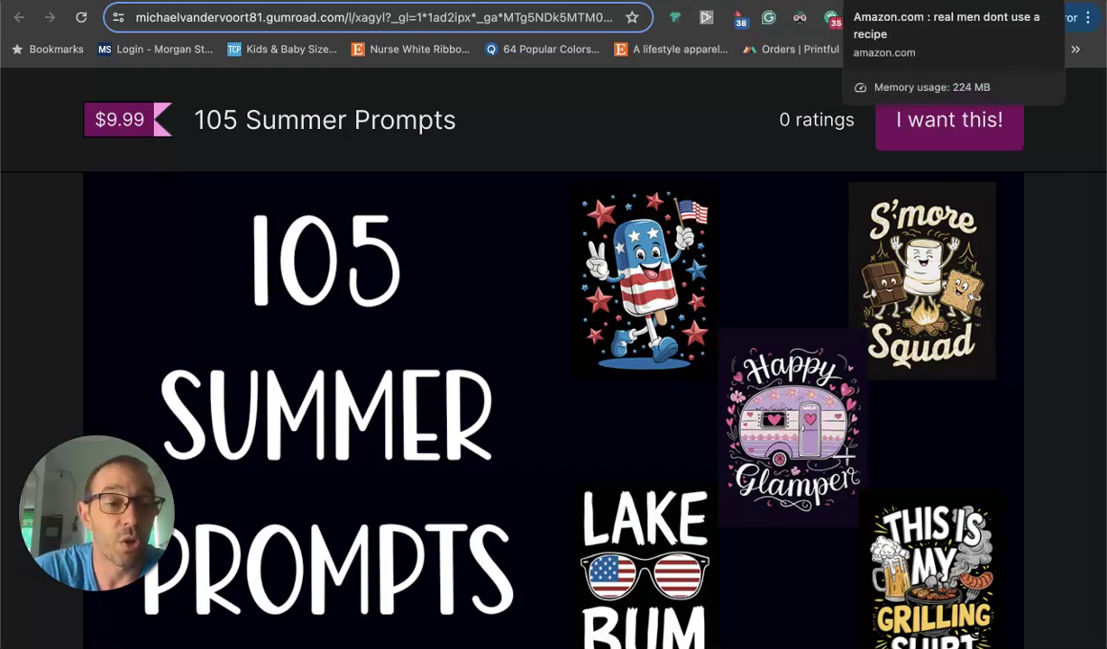
Step: Open the Amazon results for "real men dont use a recipe" and examine the matching BBQ shirt designs up close
{"action": "left_click", "coordinate": [901, 2]}
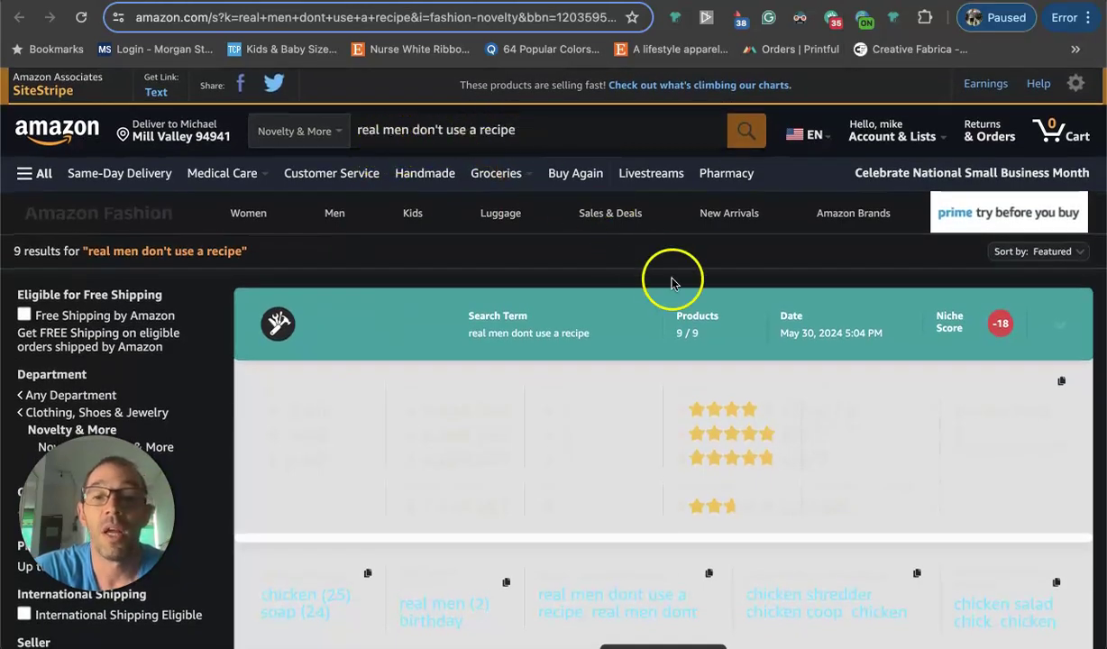
{"action": "scroll", "coordinate": [616, 340], "scroll_direction": "down", "scroll_amount": 10}
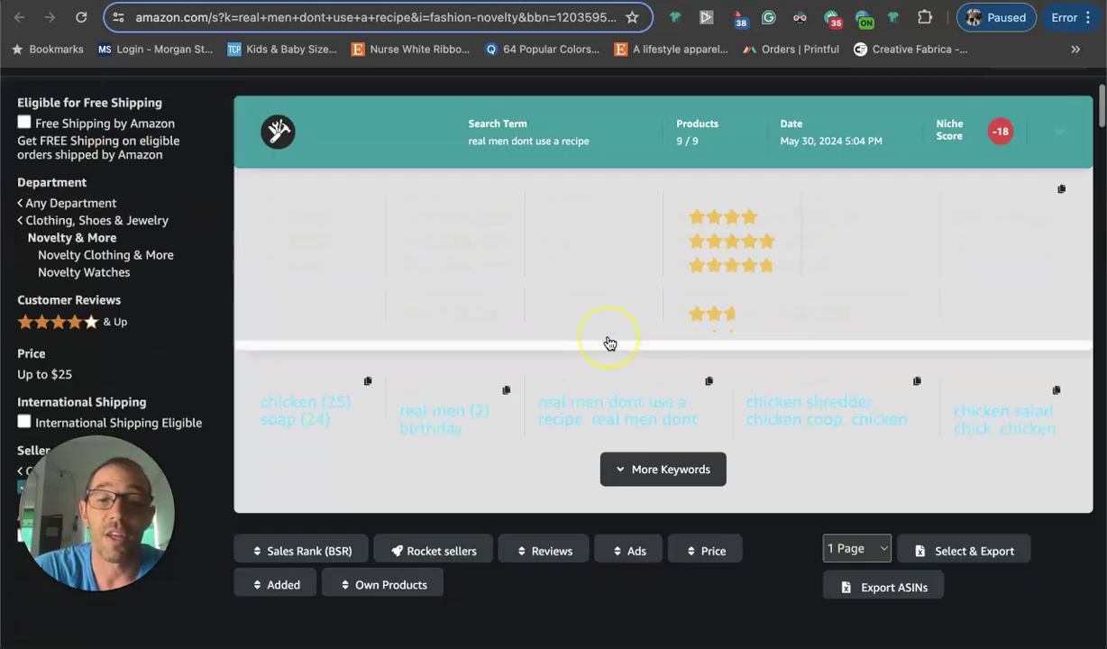
{"action": "scroll", "coordinate": [663, 446], "scroll_direction": "down", "scroll_amount": 2}
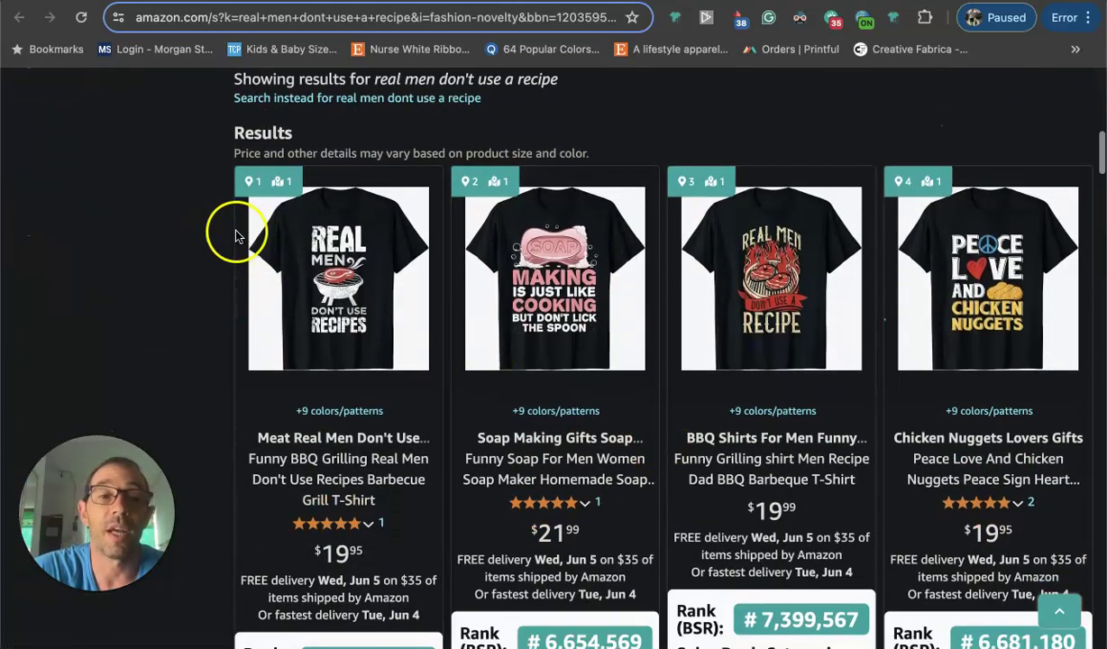
{"action": "scroll", "coordinate": [235, 233], "scroll_direction": "up", "scroll_amount": 5}
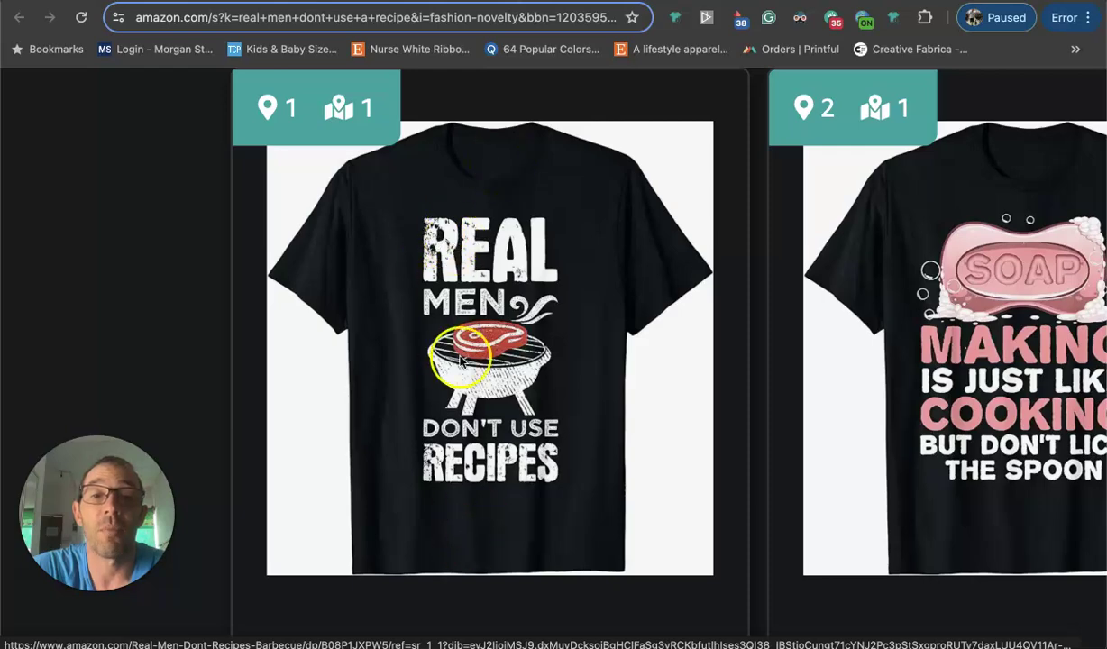
{"action": "scroll", "coordinate": [461, 367], "scroll_direction": "right", "scroll_amount": 10}
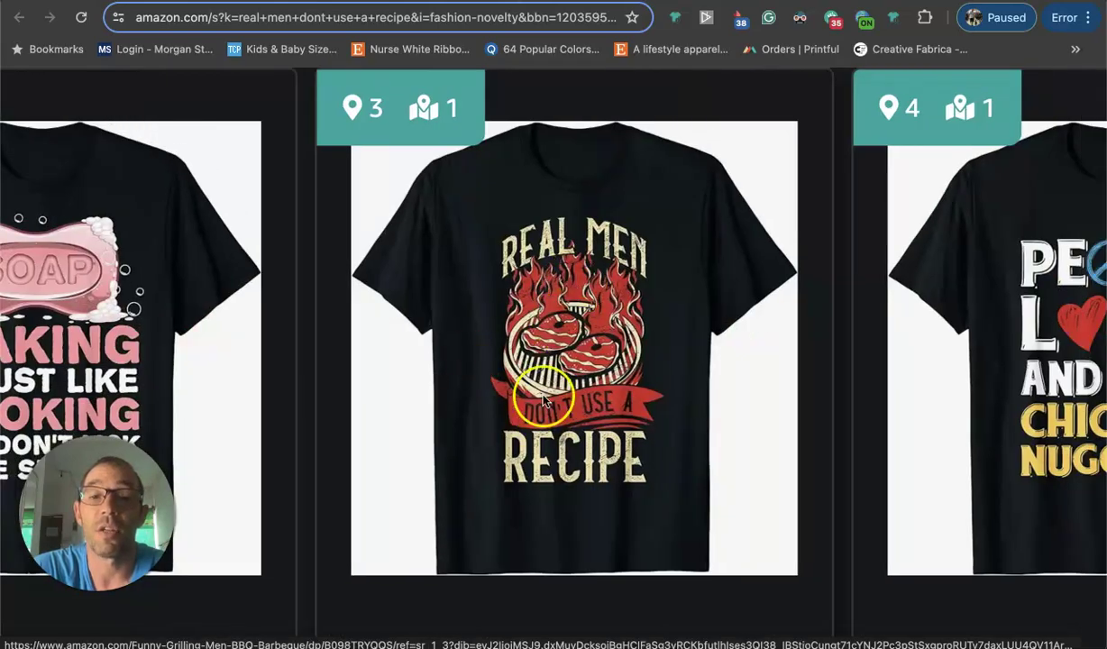
Step: Look over the titles, prices and sales ranks of the "real men dont use a recipe" shirts
{"action": "scroll", "coordinate": [513, 314], "scroll_direction": "down", "scroll_amount": 5}
{"action": "key", "text": "ctrl+0"}
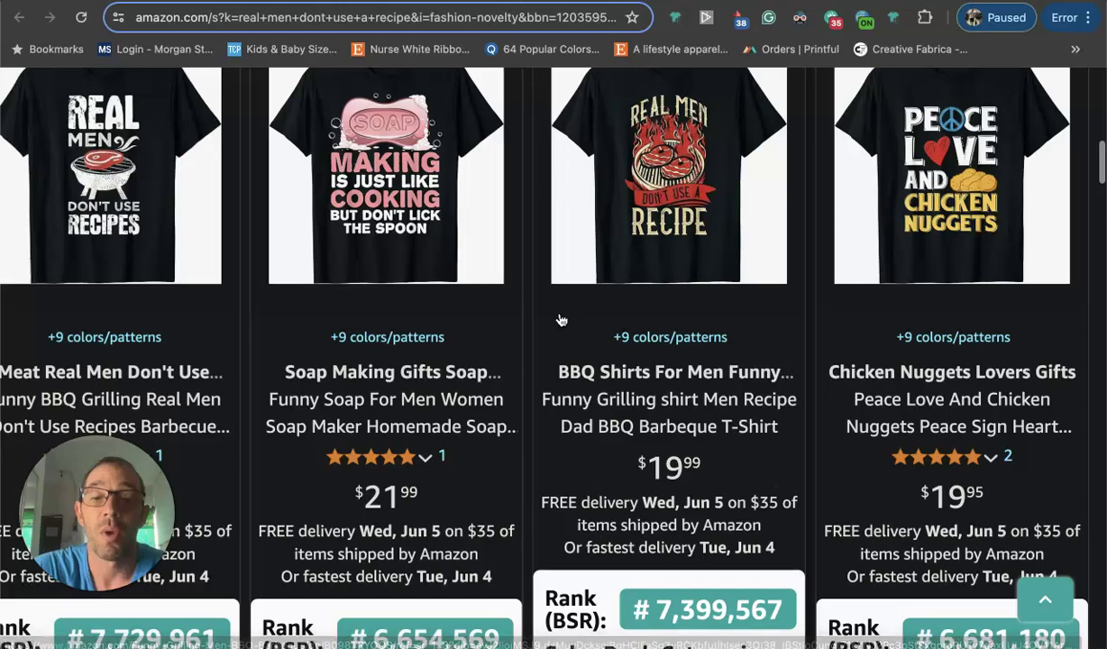
{"action": "scroll", "coordinate": [558, 318], "scroll_direction": "down", "scroll_amount": 2}
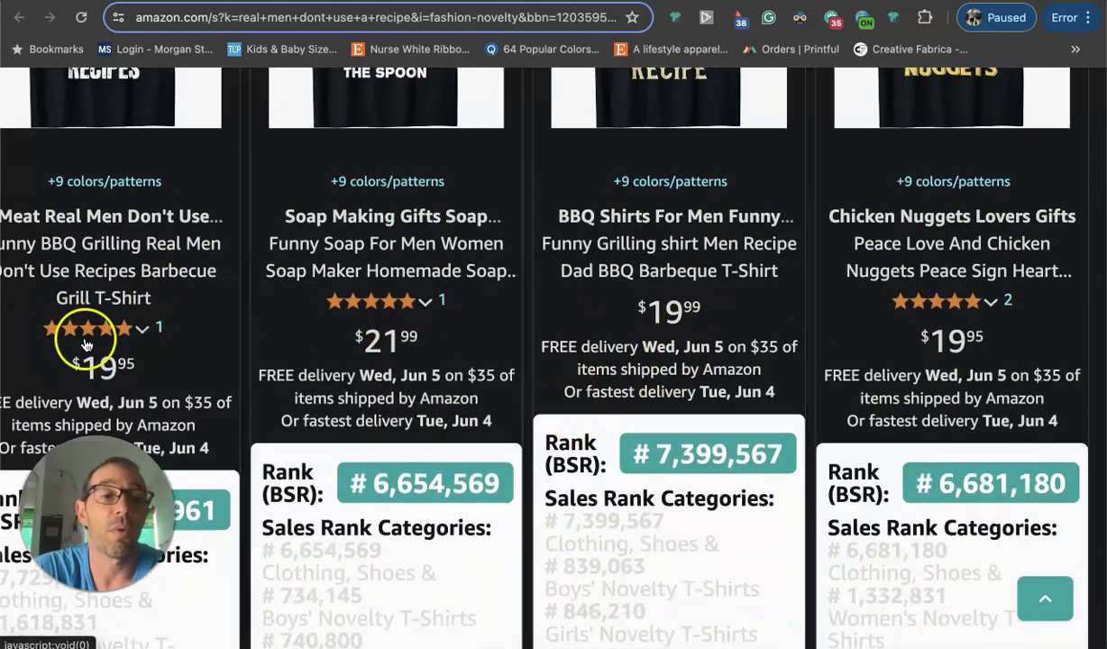
{"action": "key", "text": "ctrl+minus"}
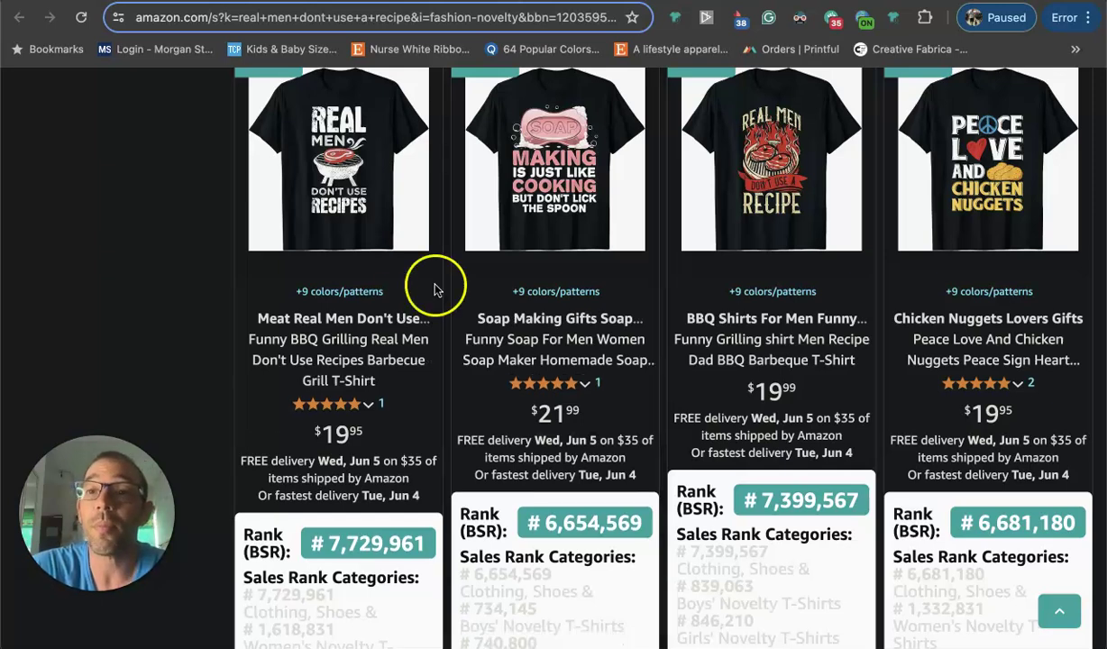
Step: Switch to the liked designs gallery on Ideogram and open the "Real Men Don't Use a Recipe" design
{"action": "key", "text": "ctrl+Tab"}
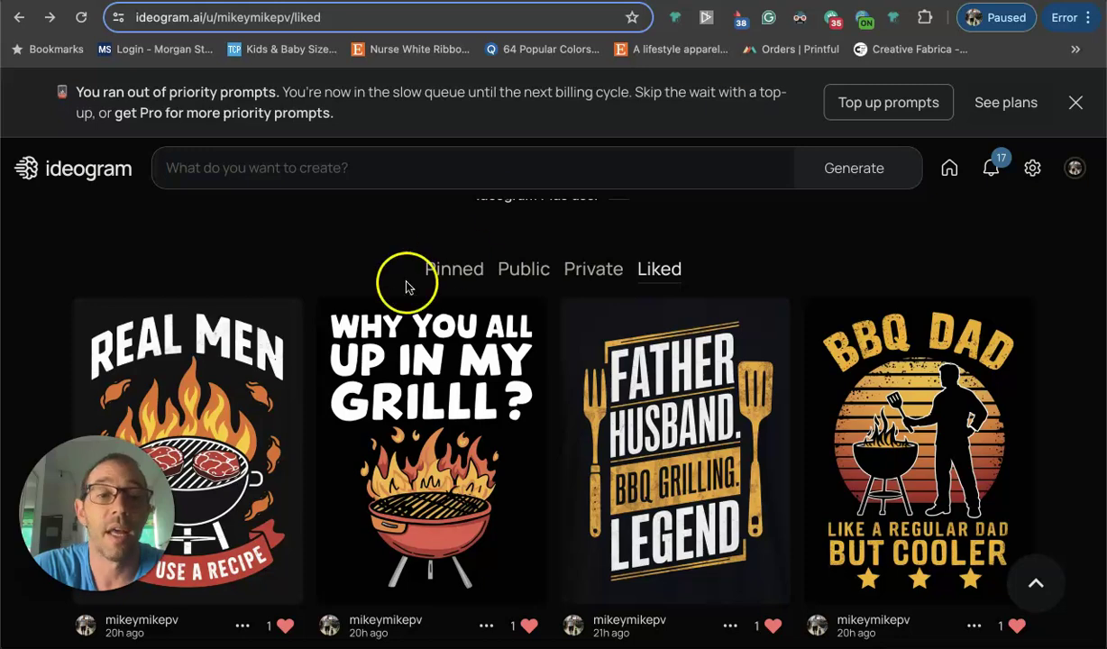
{"action": "scroll", "coordinate": [301, 290], "scroll_direction": "down", "scroll_amount": 3}
{"action": "scroll", "coordinate": [279, 302], "scroll_direction": "up", "scroll_amount": 3}
{"action": "left_click", "coordinate": [209, 347]}
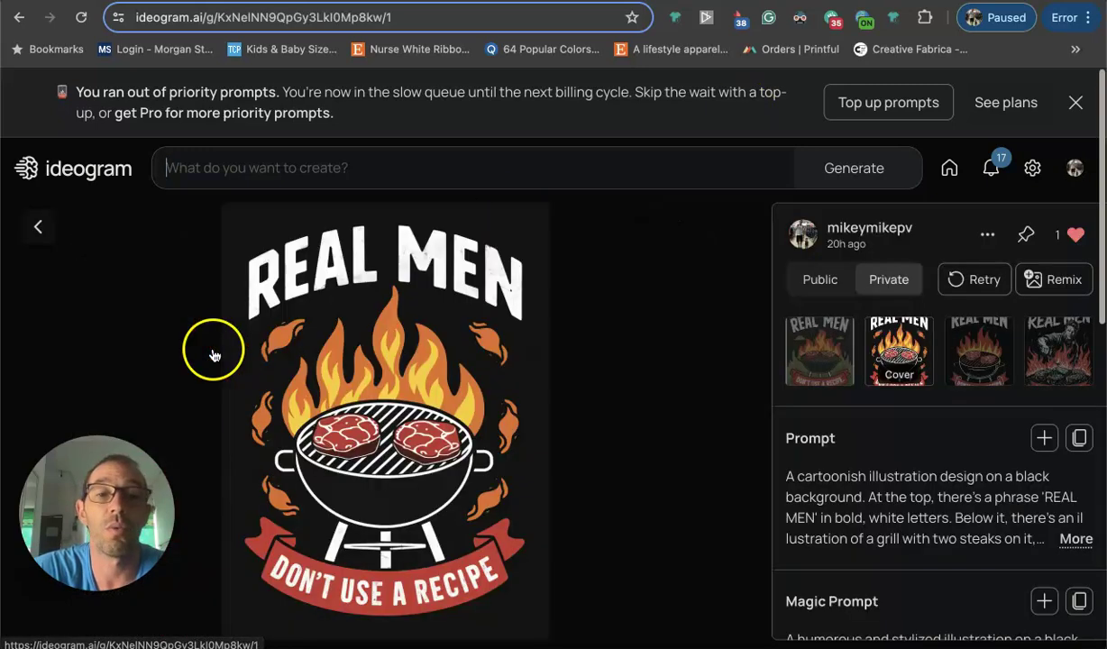
Step: Load the "Real Men" design's magic prompt into the prompt box, add the illustration style, and collapse the box
{"action": "scroll", "coordinate": [504, 335], "scroll_direction": "down", "scroll_amount": 1}
{"action": "scroll", "coordinate": [815, 370], "scroll_direction": "down", "scroll_amount": 3}
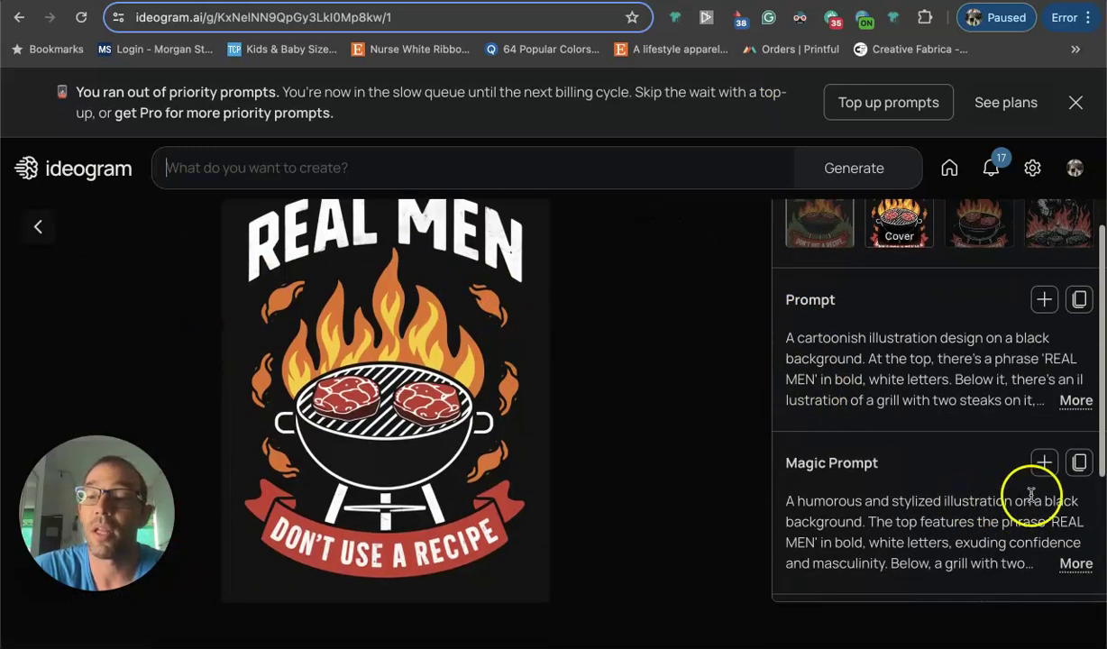
{"action": "left_click", "coordinate": [1044, 463]}
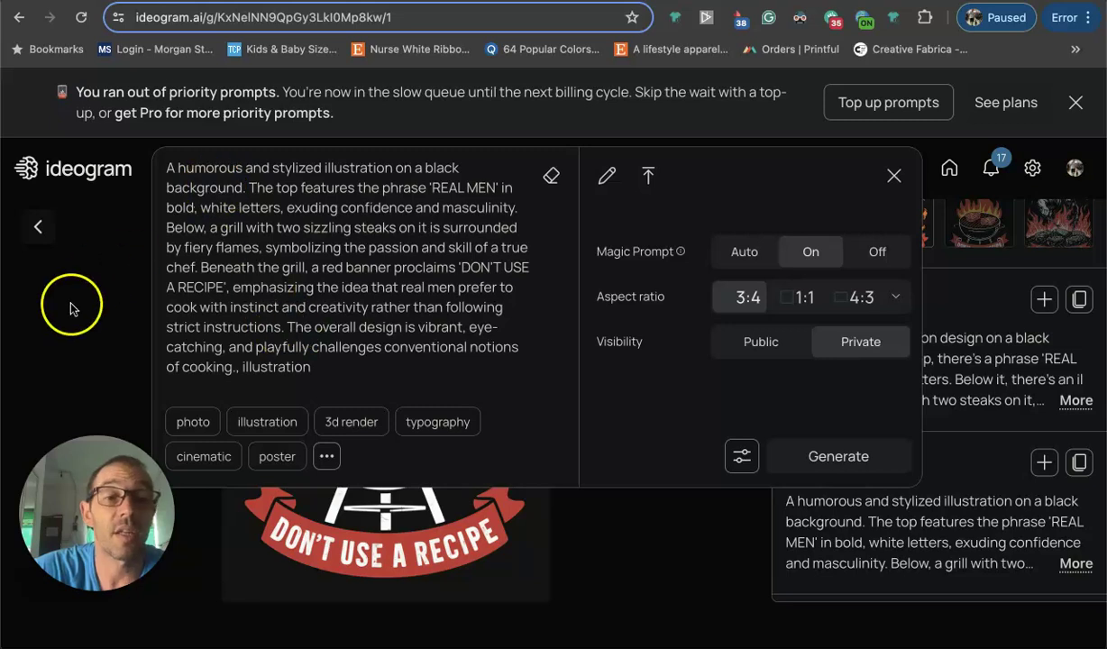
{"action": "left_click", "coordinate": [269, 424]}
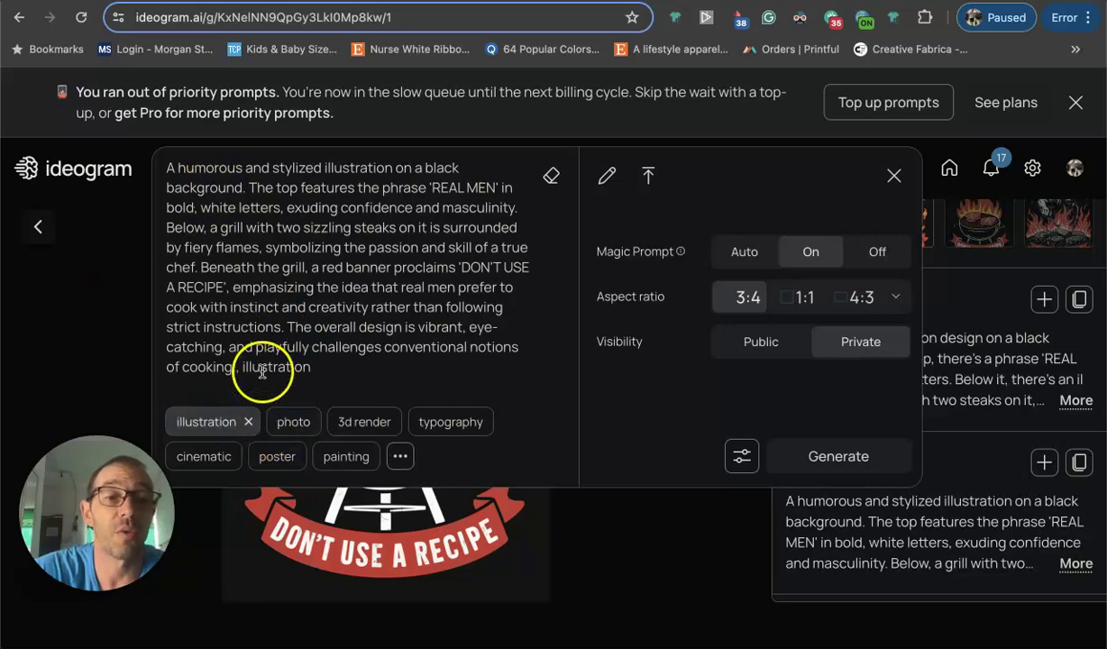
{"action": "left_click", "coordinate": [89, 358]}
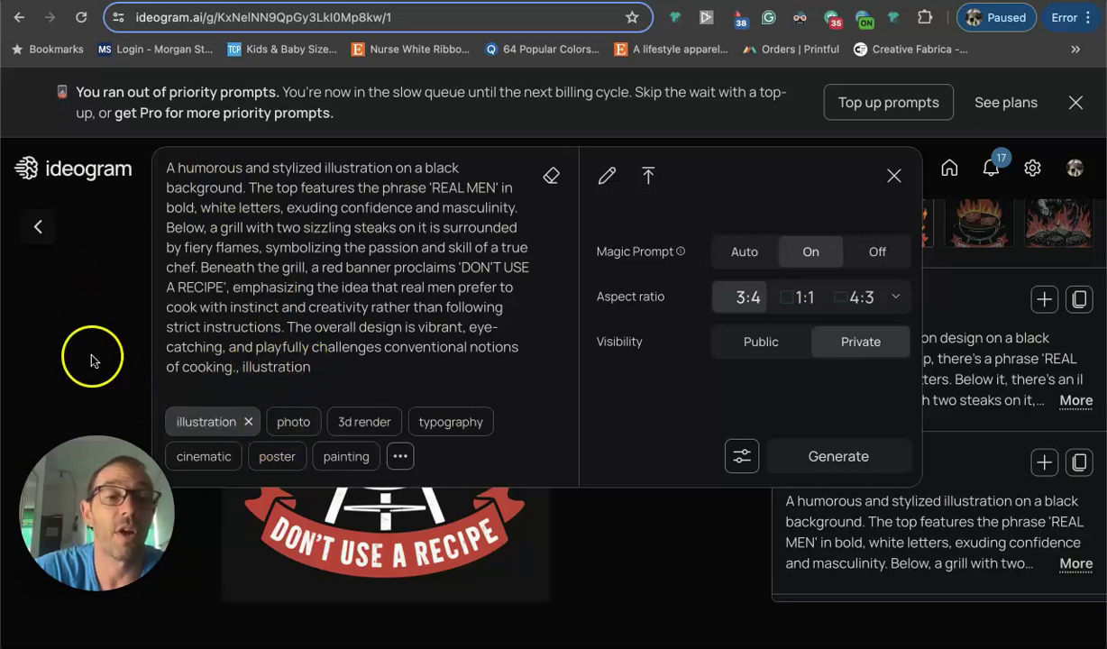
{"action": "left_click", "coordinate": [639, 362]}
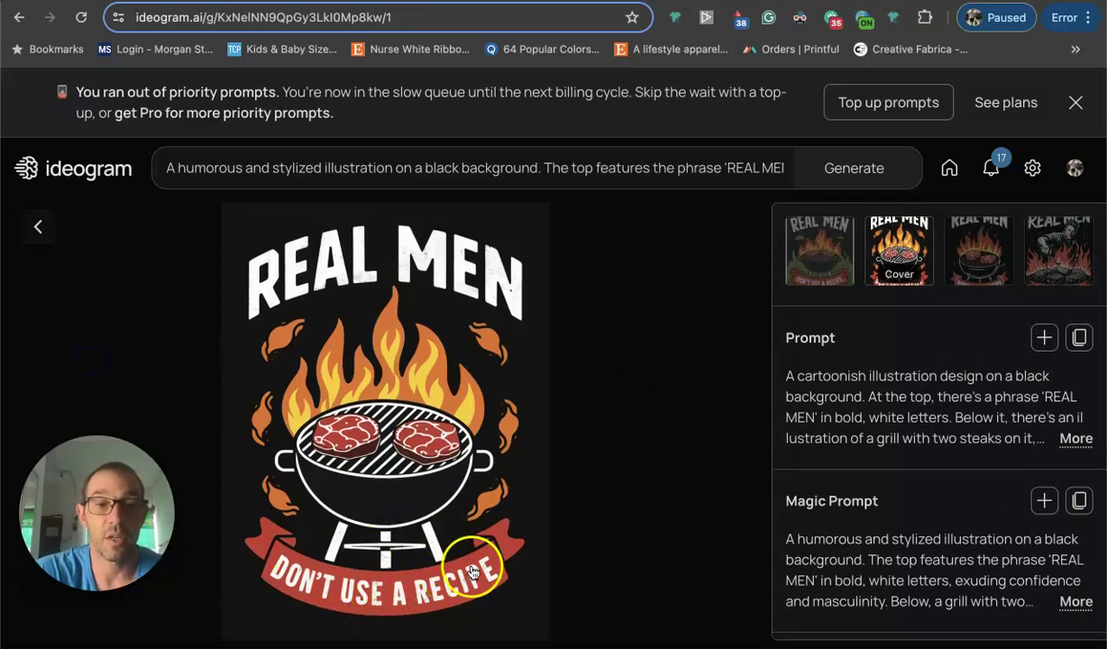
Step: View each of the four generated variations of the "Real Men Don't Use a Recipe" design
{"action": "left_click", "coordinate": [825, 267]}
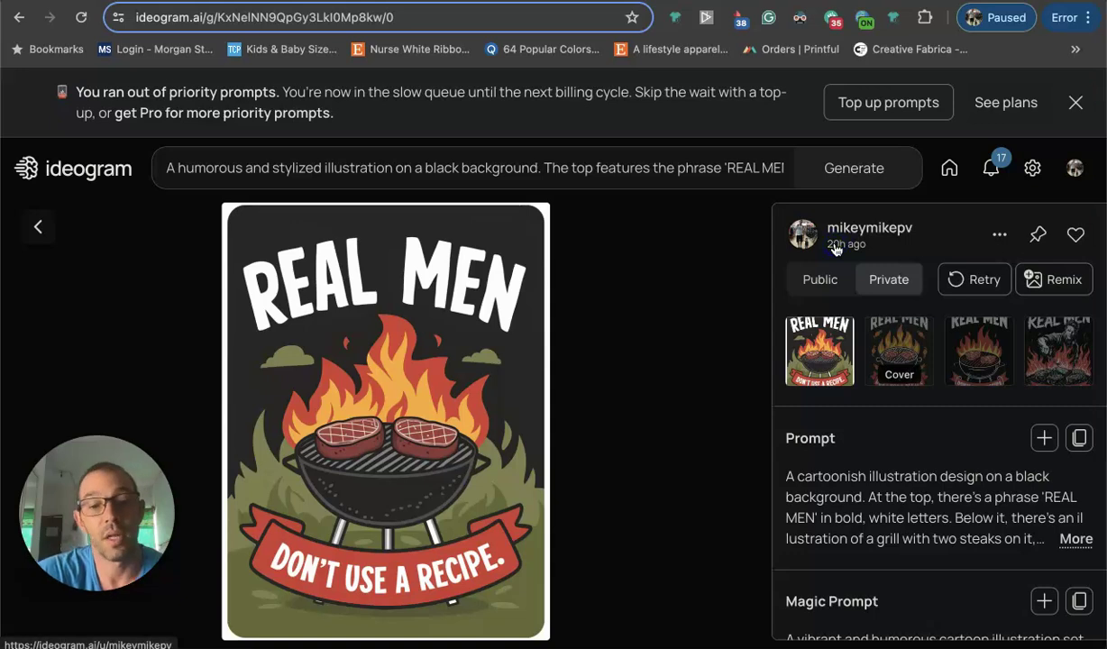
{"action": "left_click", "coordinate": [897, 345]}
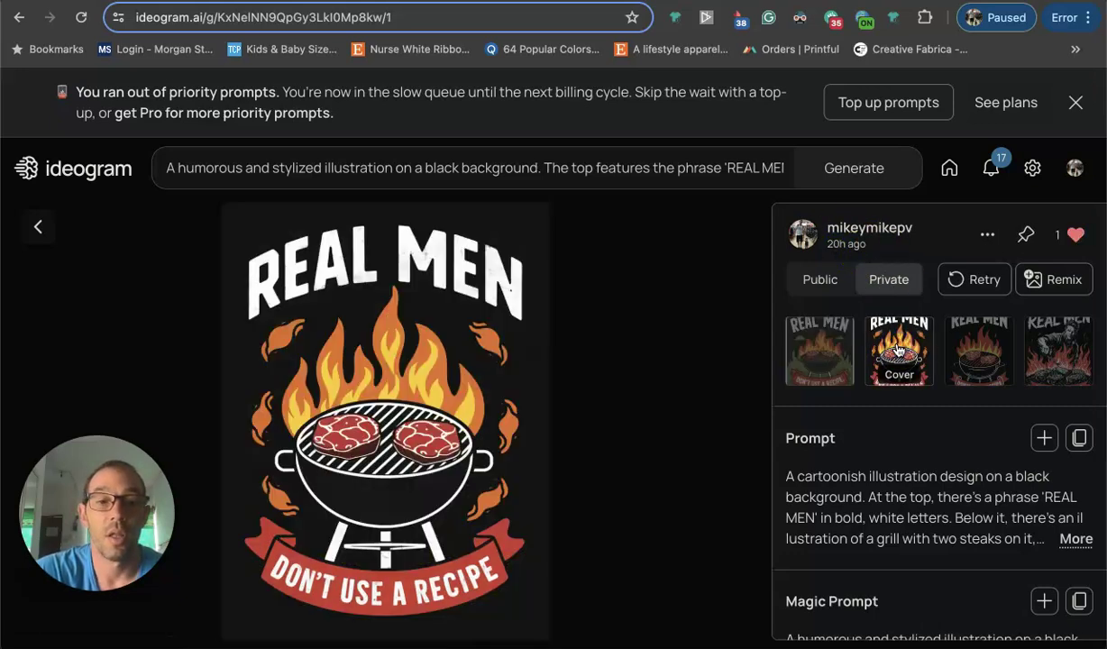
{"action": "left_click", "coordinate": [978, 351]}
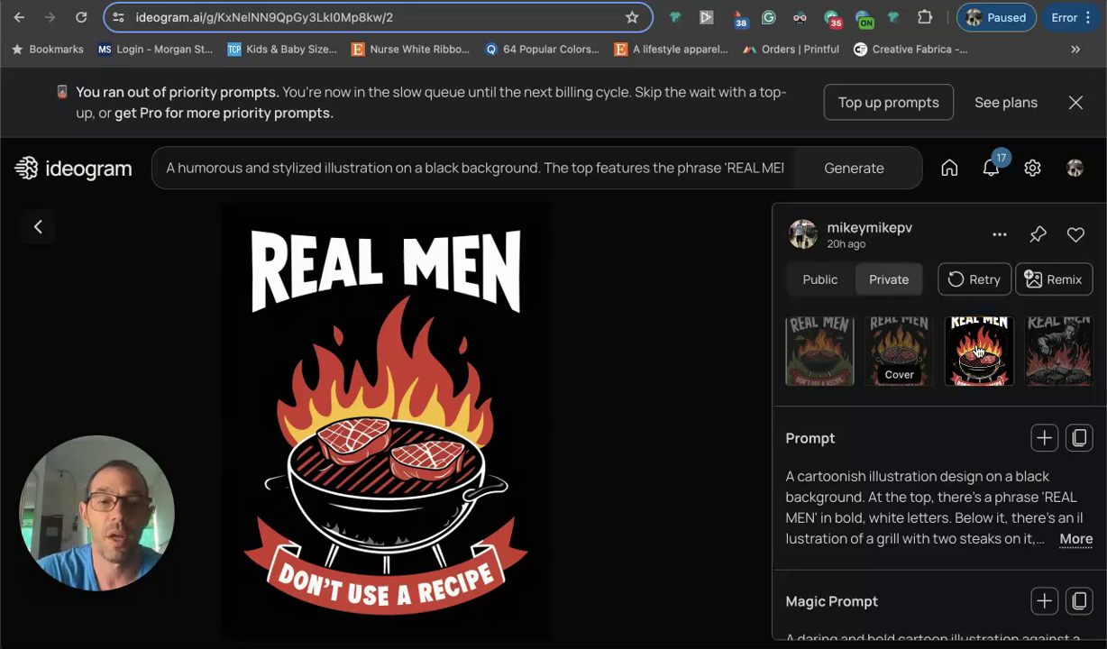
{"action": "left_click", "coordinate": [1081, 349]}
{"action": "left_click", "coordinate": [1045, 350]}
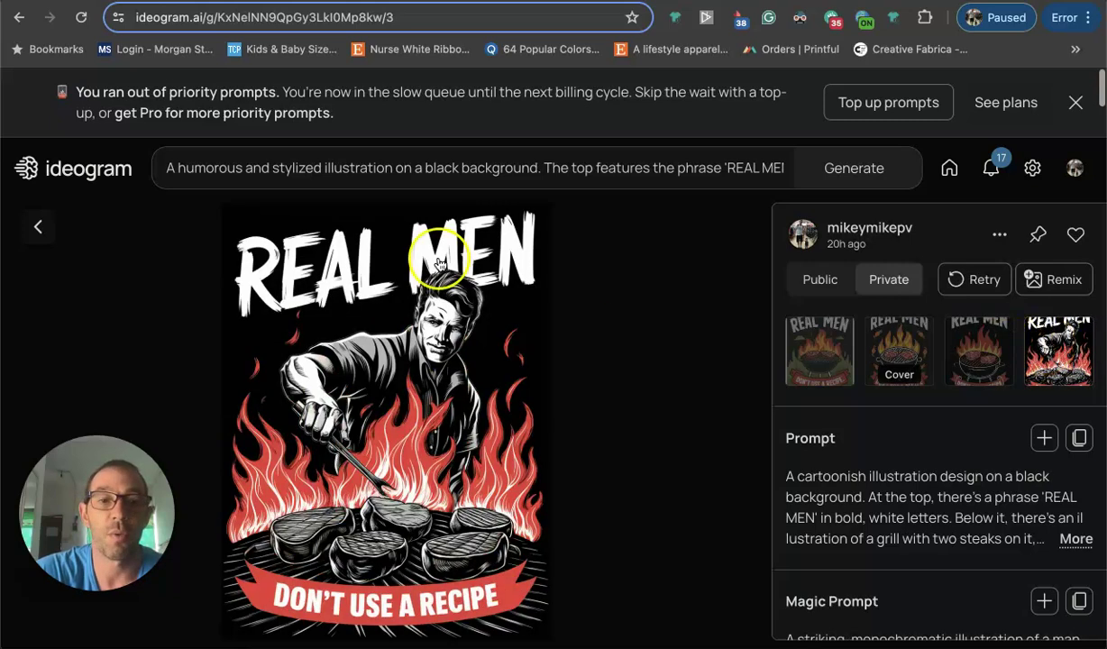
{"action": "left_click", "coordinate": [888, 341]}
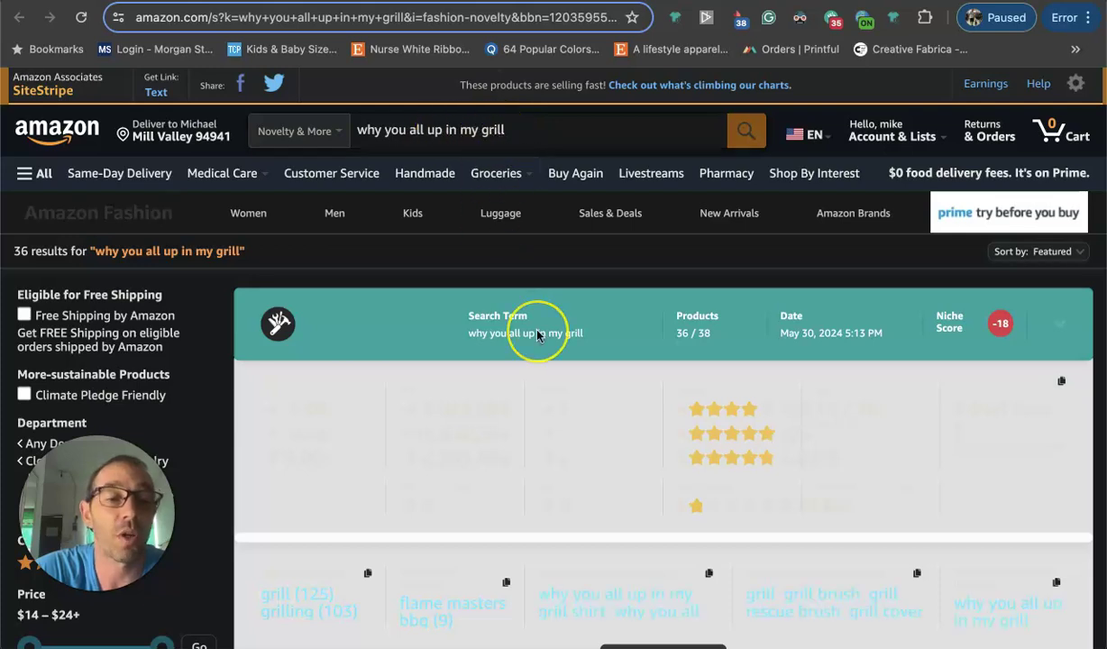
Step: Open the Amazon results for "why you all up in my grill" and examine the matching shirt designs up close
{"action": "scroll", "coordinate": [536, 336], "scroll_direction": "down", "scroll_amount": 1}
{"action": "scroll", "coordinate": [536, 336], "scroll_direction": "up", "scroll_amount": 2}
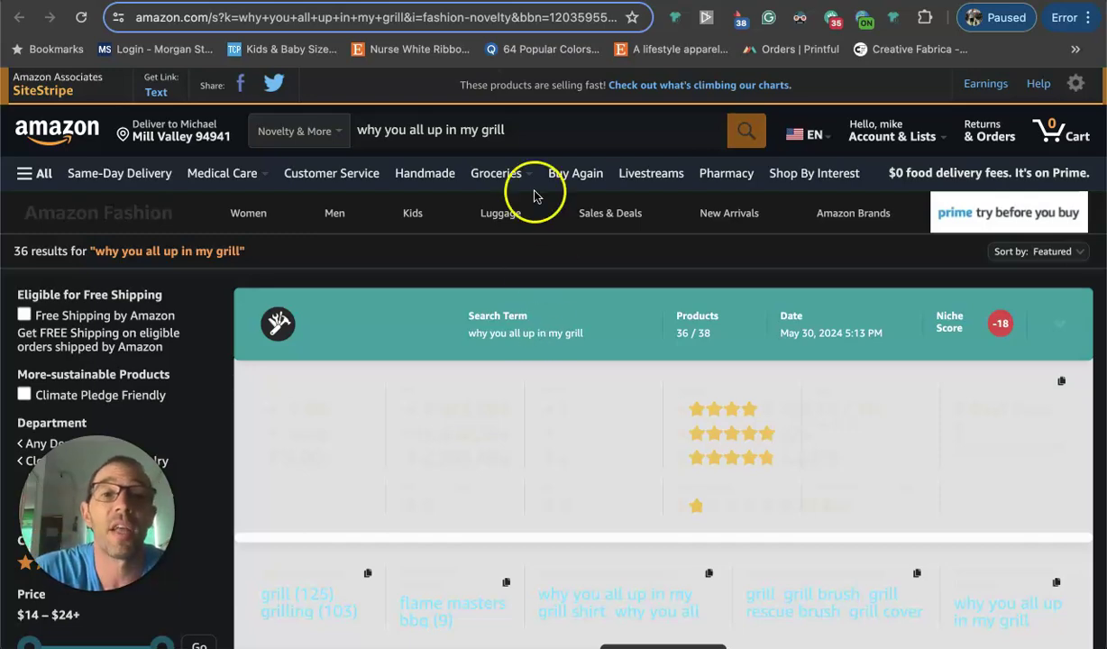
{"action": "scroll", "coordinate": [485, 351], "scroll_direction": "down", "scroll_amount": 10}
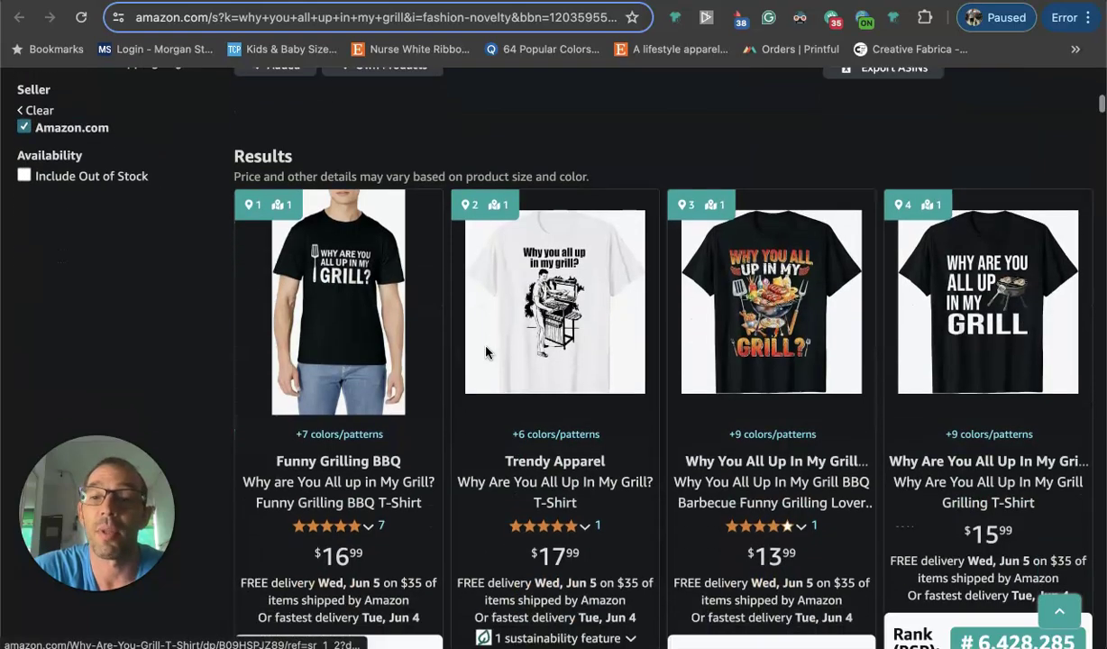
{"action": "scroll", "coordinate": [753, 331], "scroll_direction": "up", "scroll_amount": 5}
{"action": "scroll", "coordinate": [786, 350], "scroll_direction": "up", "scroll_amount": 1}
{"action": "left_click", "coordinate": [773, 320]}
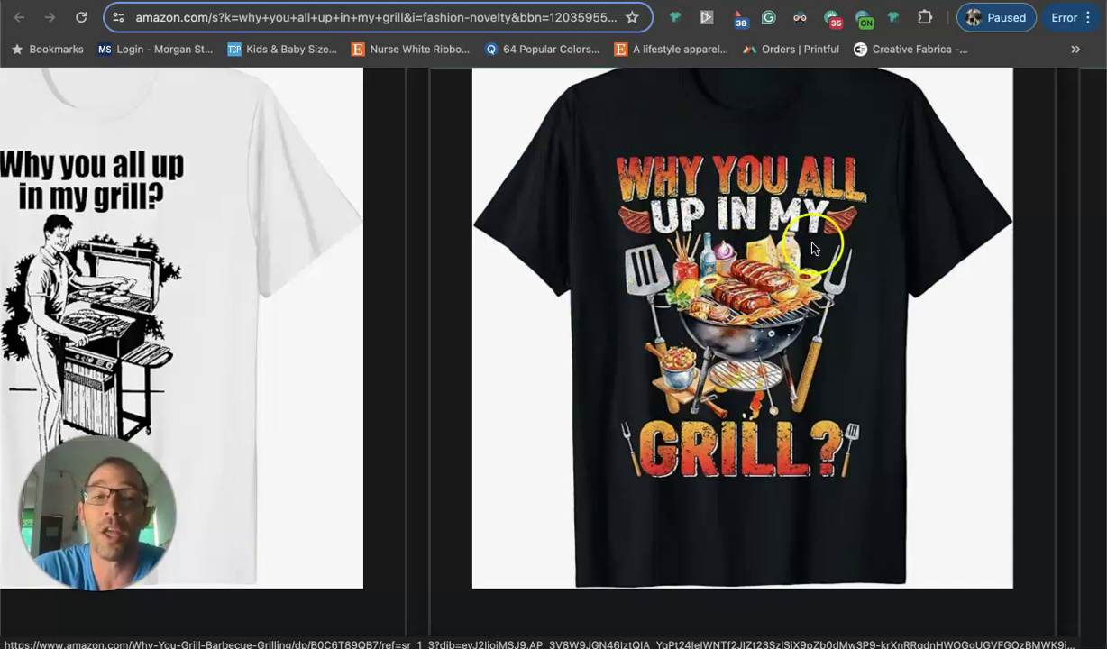
Step: Check the prices and sales ranks of the first row of "why you all up in my grill" shirts
{"action": "scroll", "coordinate": [778, 232], "scroll_direction": "down", "scroll_amount": 5}
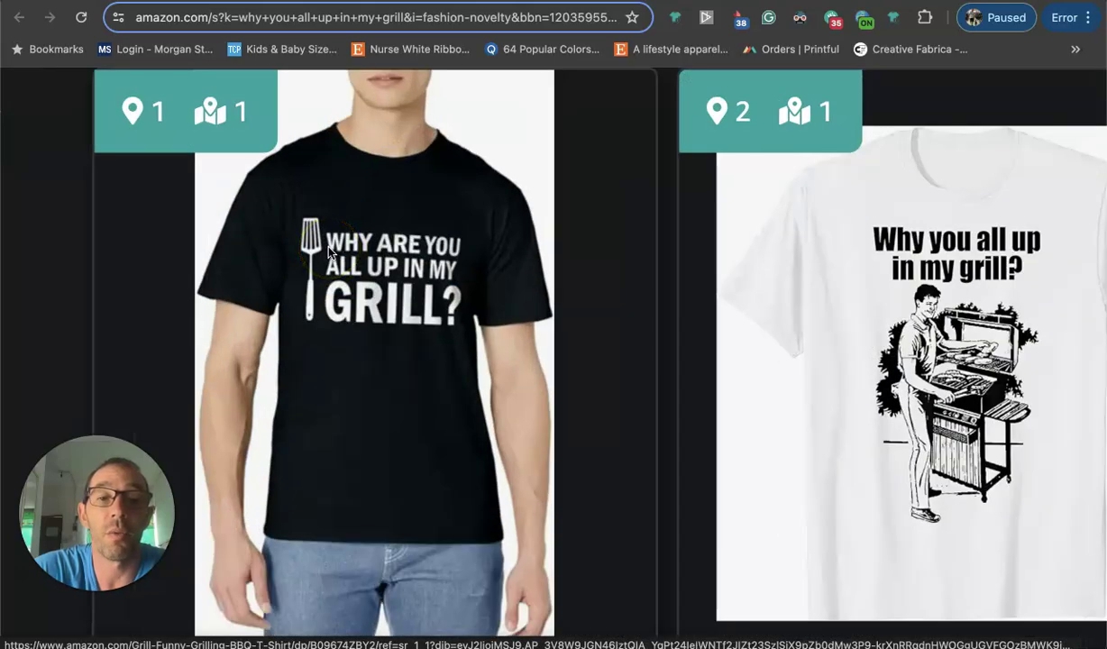
{"action": "scroll", "coordinate": [329, 255], "scroll_direction": "down", "scroll_amount": 3}
{"action": "scroll", "coordinate": [329, 255], "scroll_direction": "down", "scroll_amount": 1}
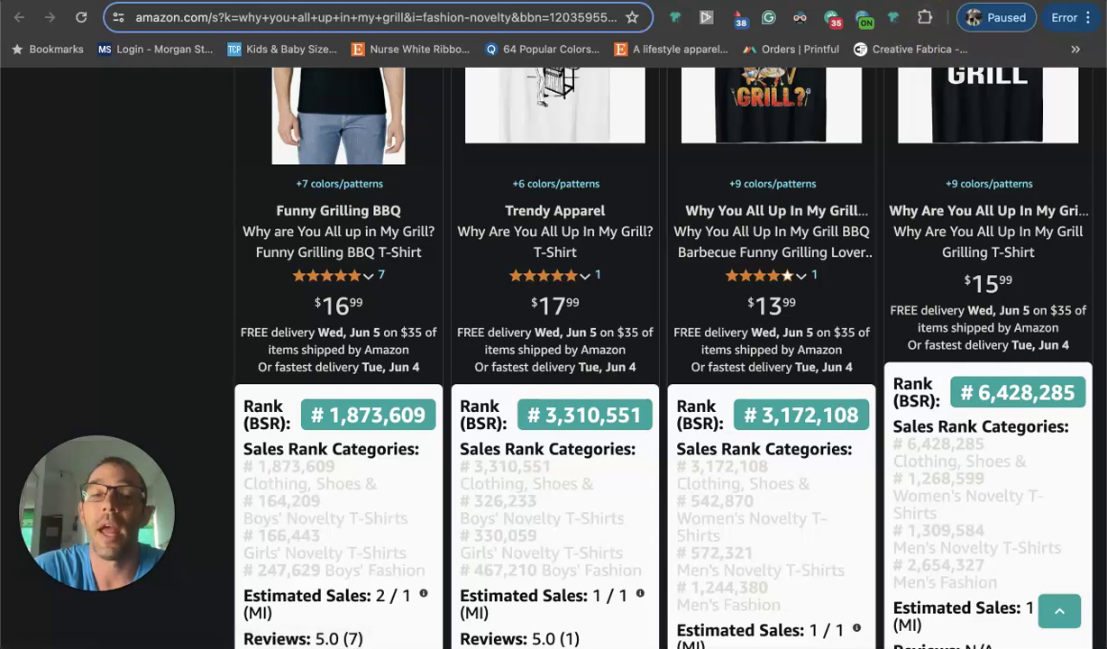
Step: Open the "Why You All Up in My Grilll?" design on Ideogram and load its magic prompt into the prompt box
{"action": "key", "text": "ctrl+Tab"}
{"action": "left_click", "coordinate": [401, 413]}
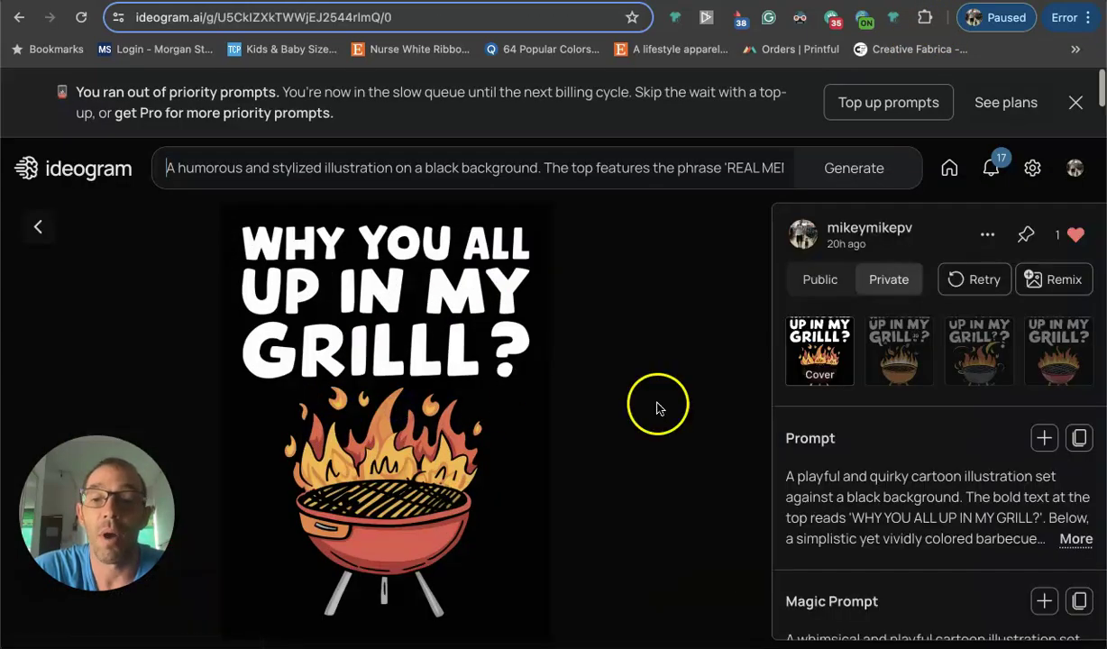
{"action": "scroll", "coordinate": [744, 403], "scroll_direction": "down", "scroll_amount": 3}
{"action": "left_click", "coordinate": [1044, 411]}
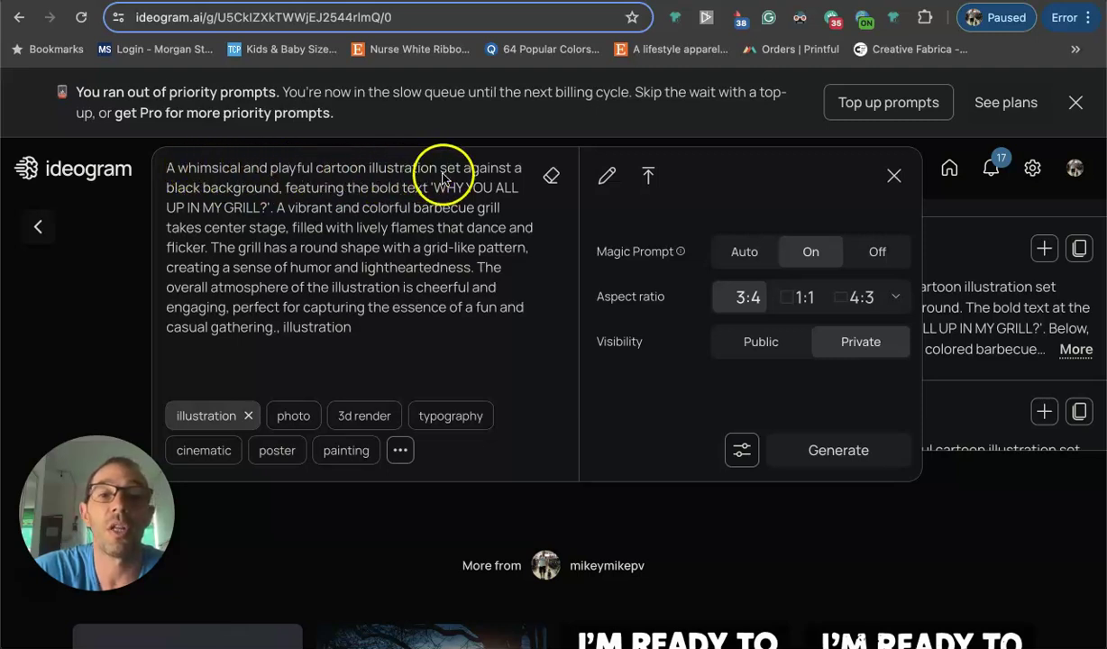
{"action": "left_click", "coordinate": [93, 289]}
{"action": "left_click", "coordinate": [374, 339]}
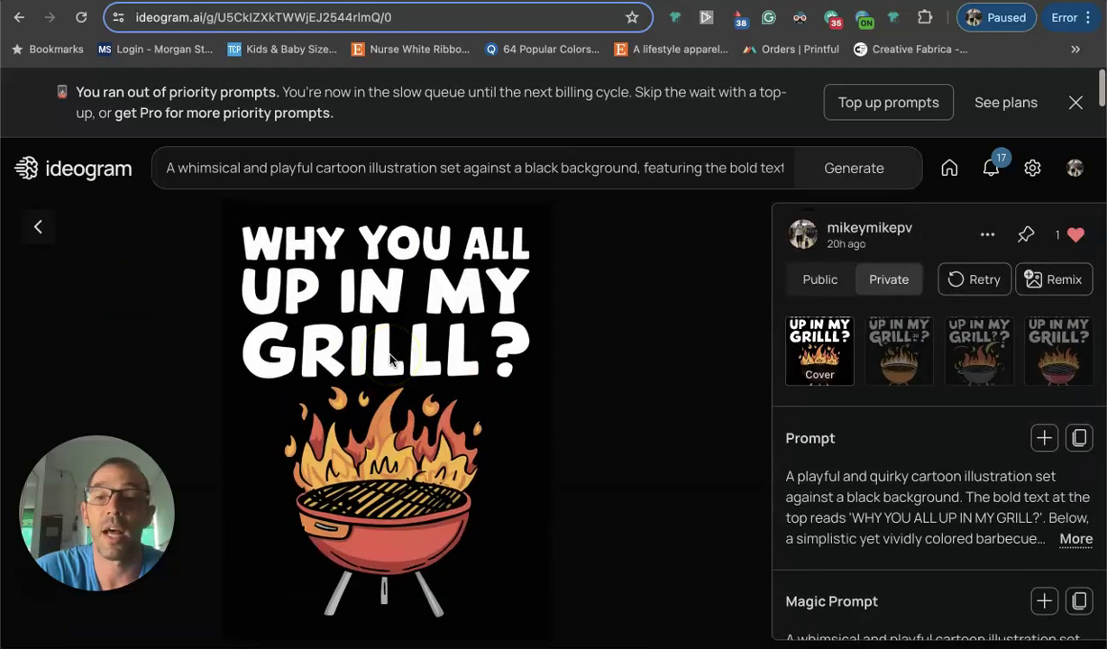
Step: View the other variations of the "Why You All Up in My Grilll?" design and return to the cover version
{"action": "left_click", "coordinate": [898, 344]}
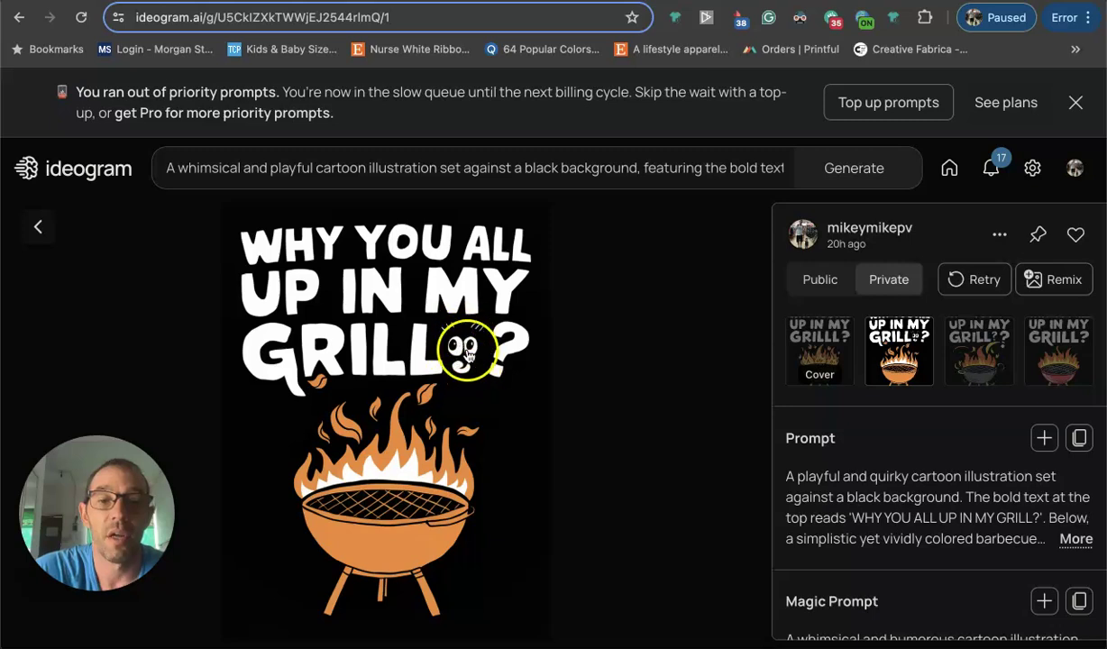
{"action": "left_click", "coordinate": [973, 347]}
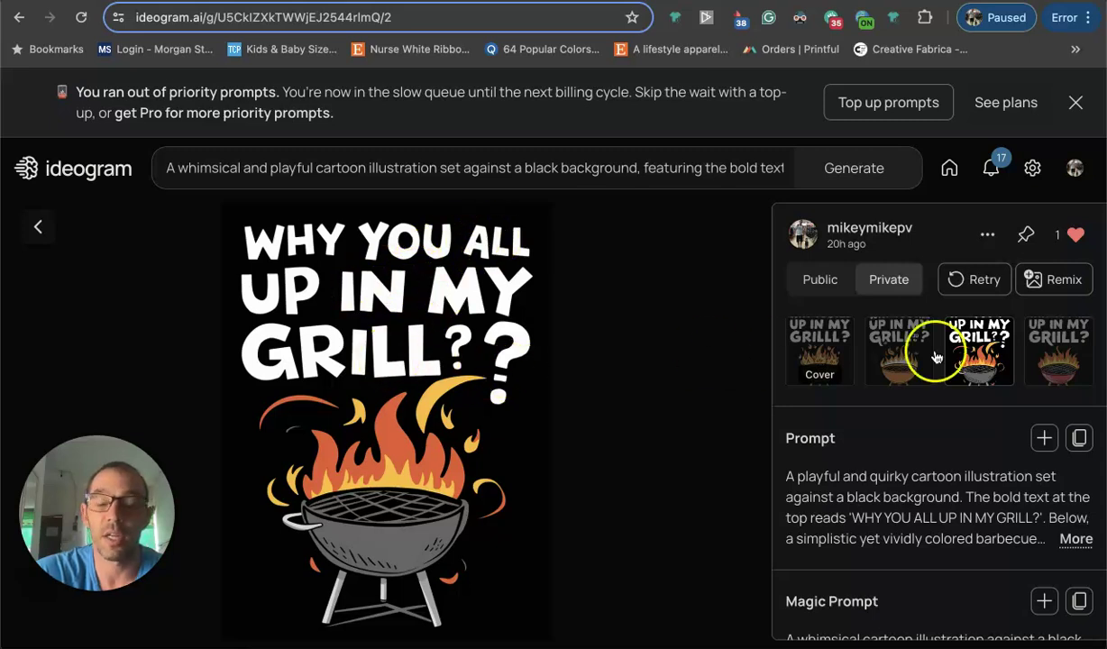
{"action": "left_click", "coordinate": [1053, 352]}
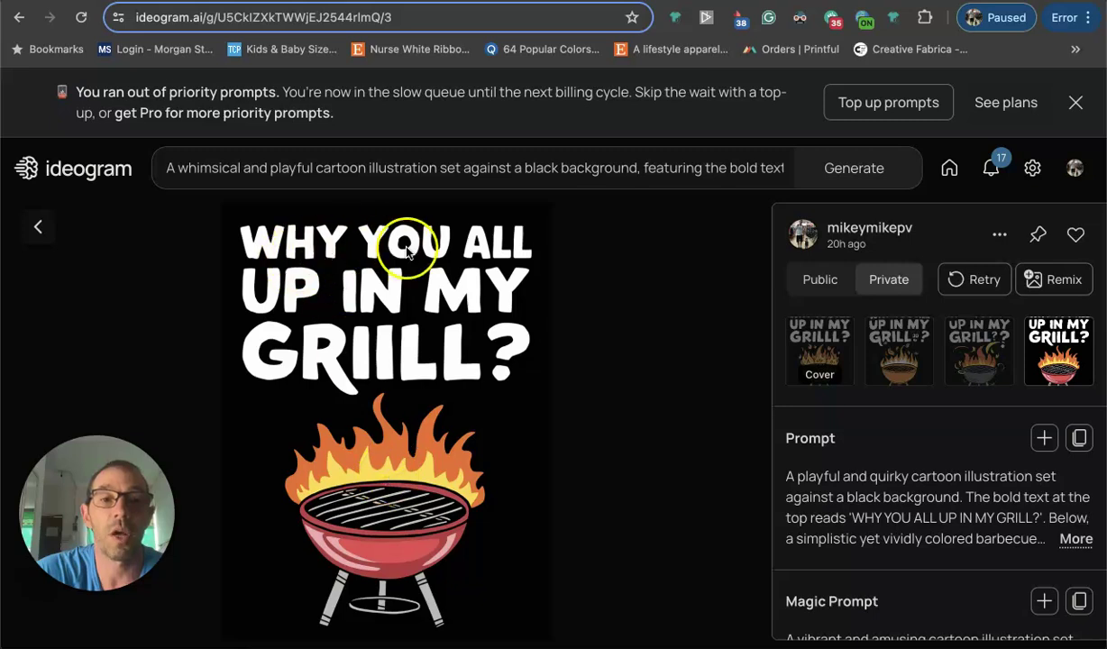
{"action": "left_click", "coordinate": [810, 347]}
Step: Open the Amazon results for "father husband bbq grilling legend" and examine the competing shirt designs up close
{"action": "scroll", "coordinate": [431, 309], "scroll_direction": "down", "scroll_amount": 1}
{"action": "scroll", "coordinate": [431, 309], "scroll_direction": "up", "scroll_amount": 1}
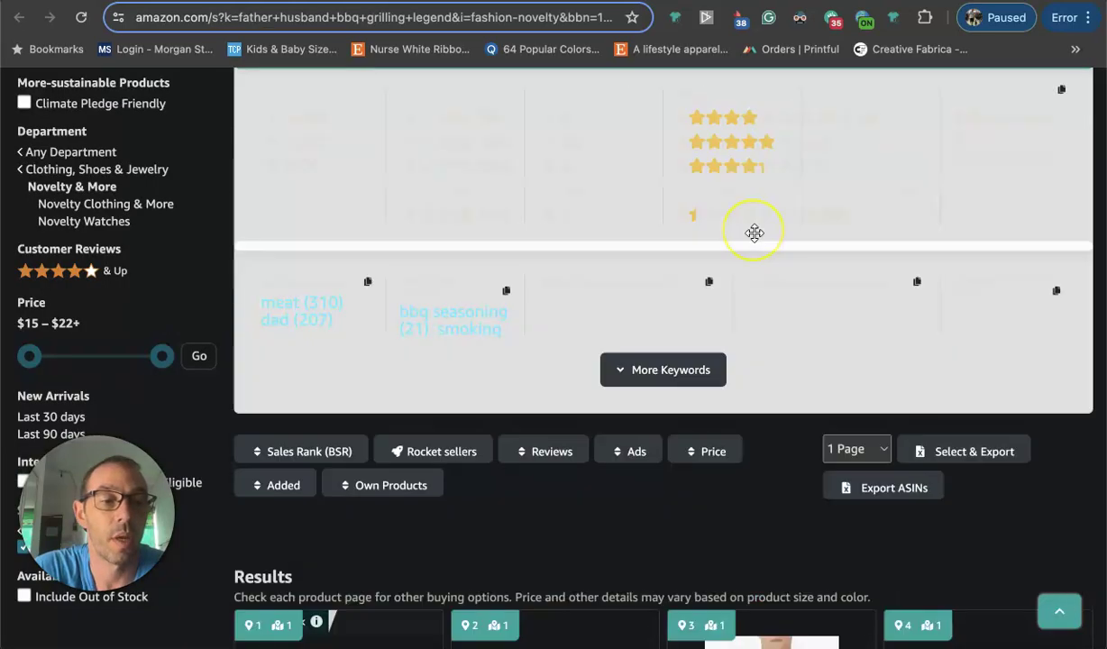
{"action": "scroll", "coordinate": [754, 233], "scroll_direction": "up", "scroll_amount": 5}
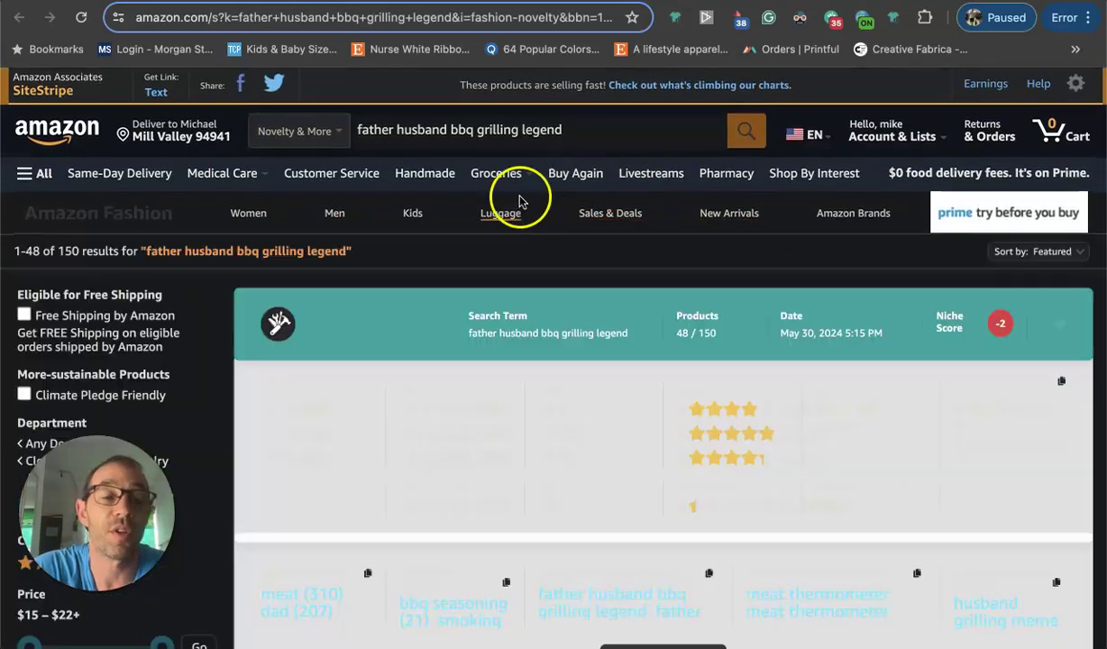
{"action": "mouse_move", "coordinate": [481, 206]}
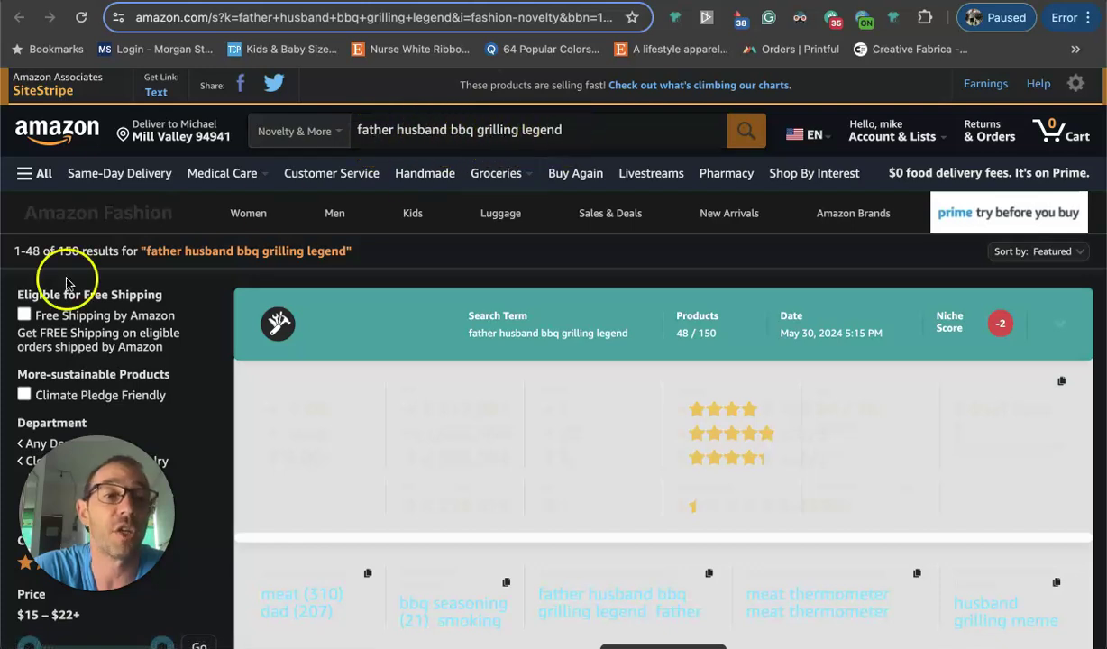
{"action": "scroll", "coordinate": [706, 336], "scroll_direction": "down", "scroll_amount": 8}
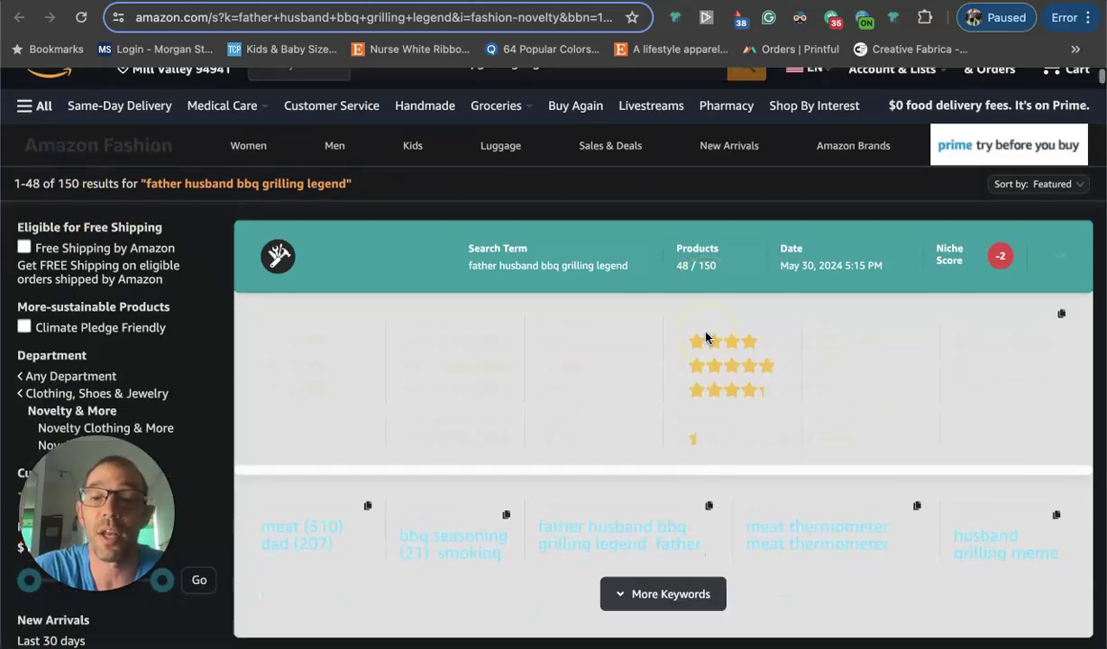
{"action": "scroll", "coordinate": [706, 336], "scroll_direction": "down", "scroll_amount": 1}
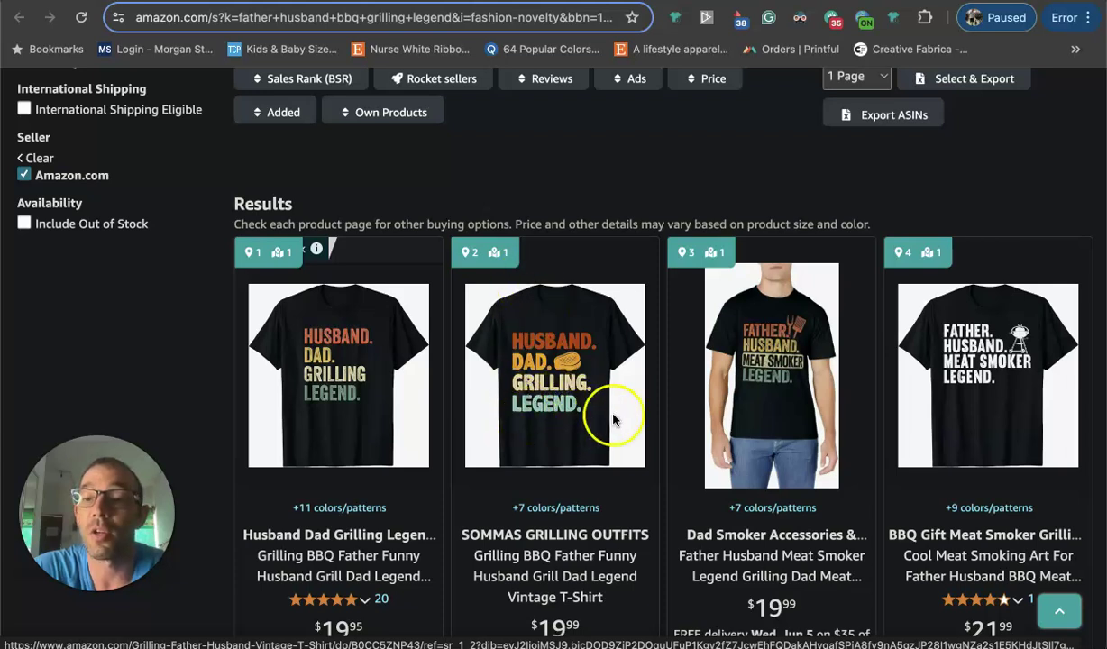
{"action": "scroll", "coordinate": [795, 363], "scroll_direction": "up", "scroll_amount": 5}
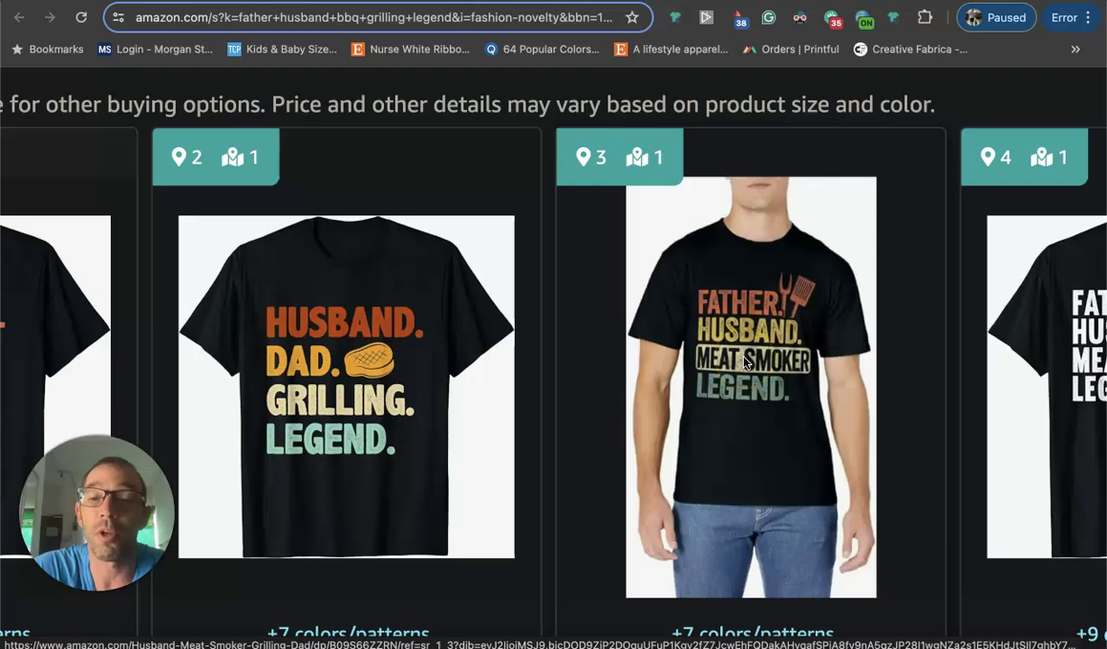
{"action": "scroll", "coordinate": [744, 362], "scroll_direction": "down", "scroll_amount": 5}
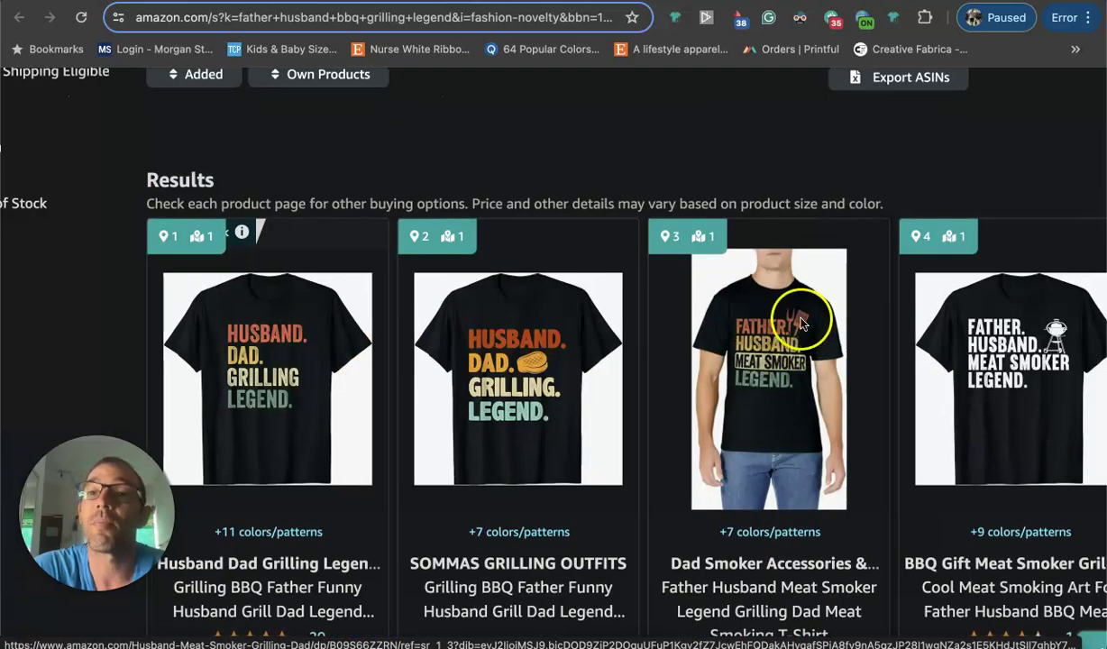
Step: Switch back to the Ideogram liked gallery and open the "Father Husband BBQ Grilling Legend" design
{"action": "left_click", "coordinate": [915, 1]}
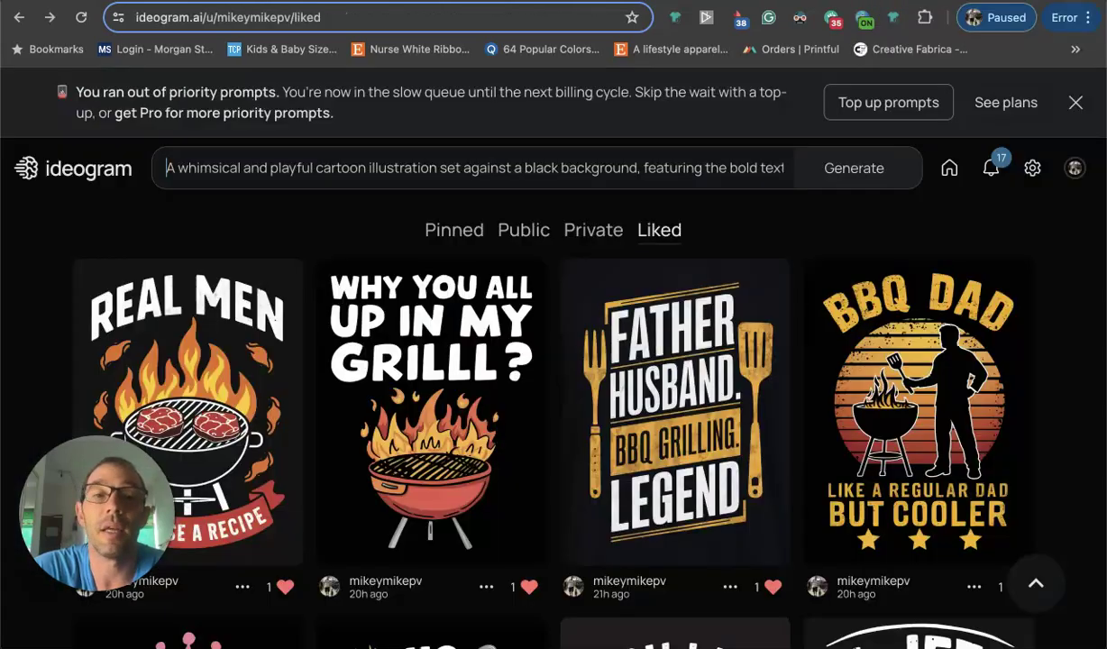
{"action": "left_click", "coordinate": [721, 433]}
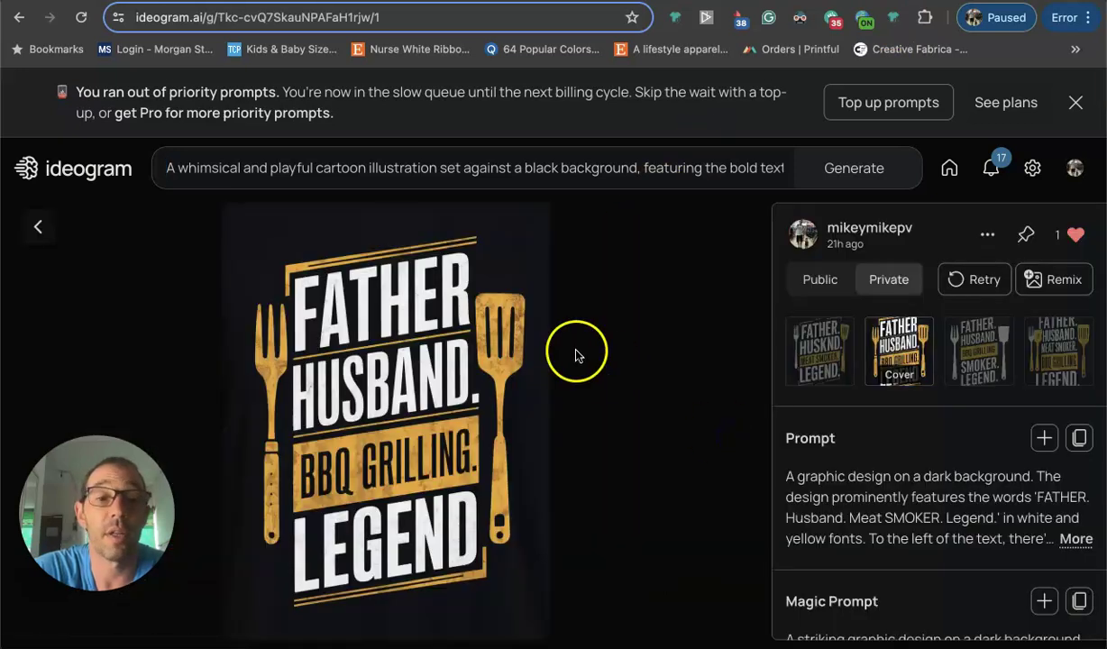
Step: View the other variations of the "Father Husband BBQ Grilling Legend" design and return to the cover version
{"action": "scroll", "coordinate": [447, 311], "scroll_direction": "down", "scroll_amount": 1}
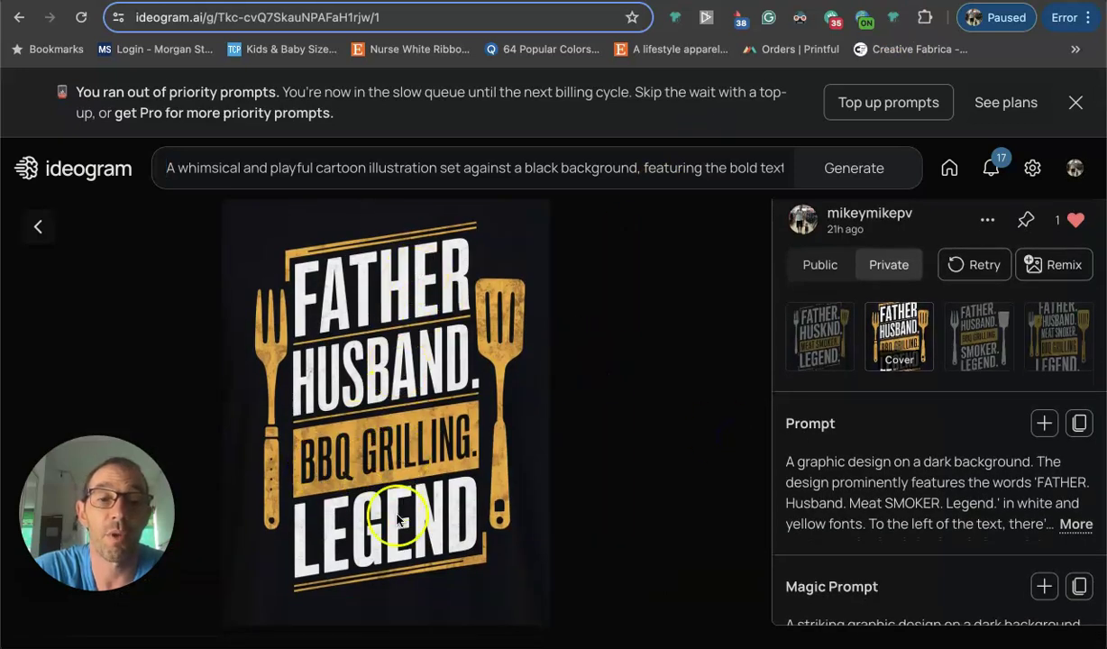
{"action": "left_click", "coordinate": [817, 339]}
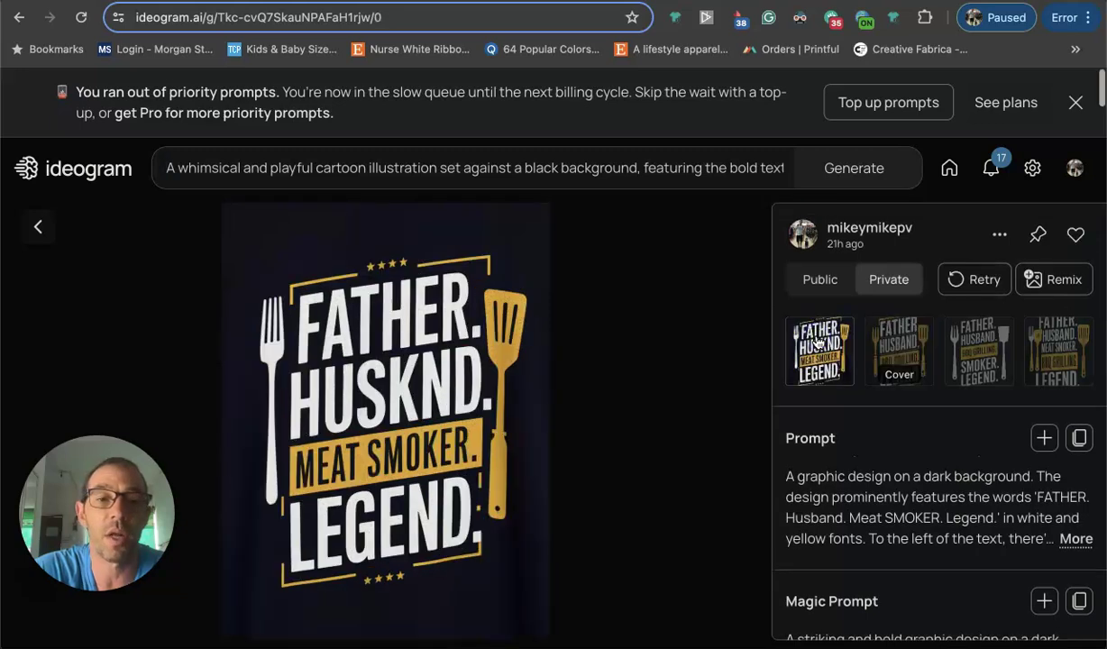
{"action": "left_click", "coordinate": [899, 346]}
{"action": "left_click", "coordinate": [980, 351]}
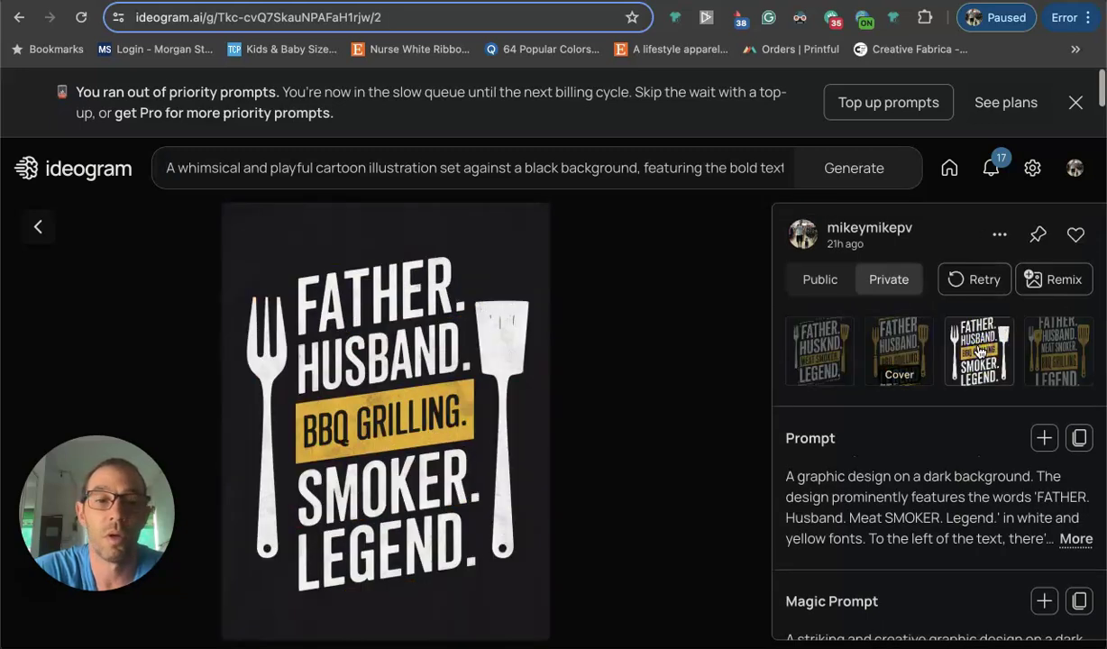
{"action": "left_click", "coordinate": [1070, 355]}
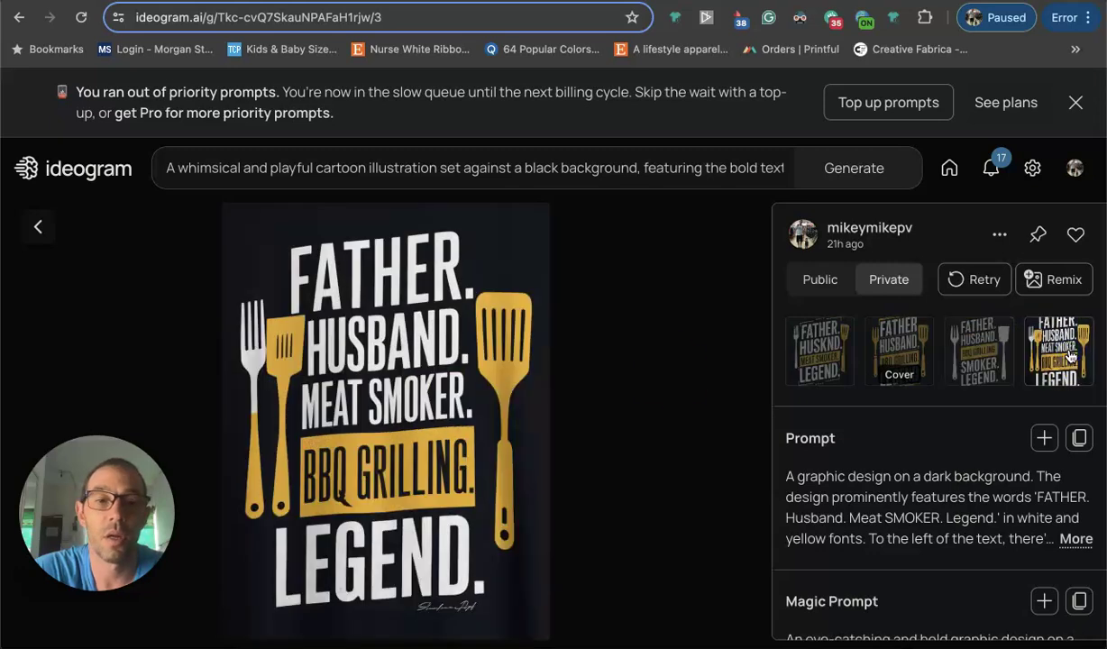
{"action": "left_click", "coordinate": [891, 341]}
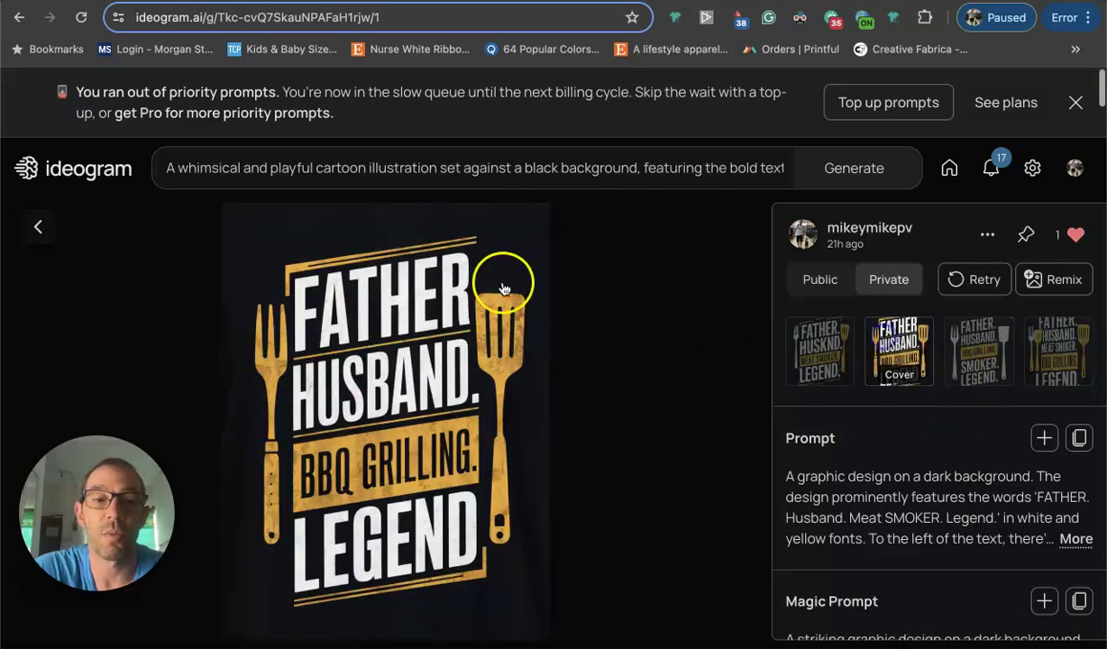
Step: Load the magic prompt of the "Father Husband BBQ Grilling Legend" cover design into the prompt box and collapse the prompt editor
{"action": "scroll", "coordinate": [991, 550], "scroll_direction": "down", "scroll_amount": 1}
{"action": "left_click", "coordinate": [1042, 558]}
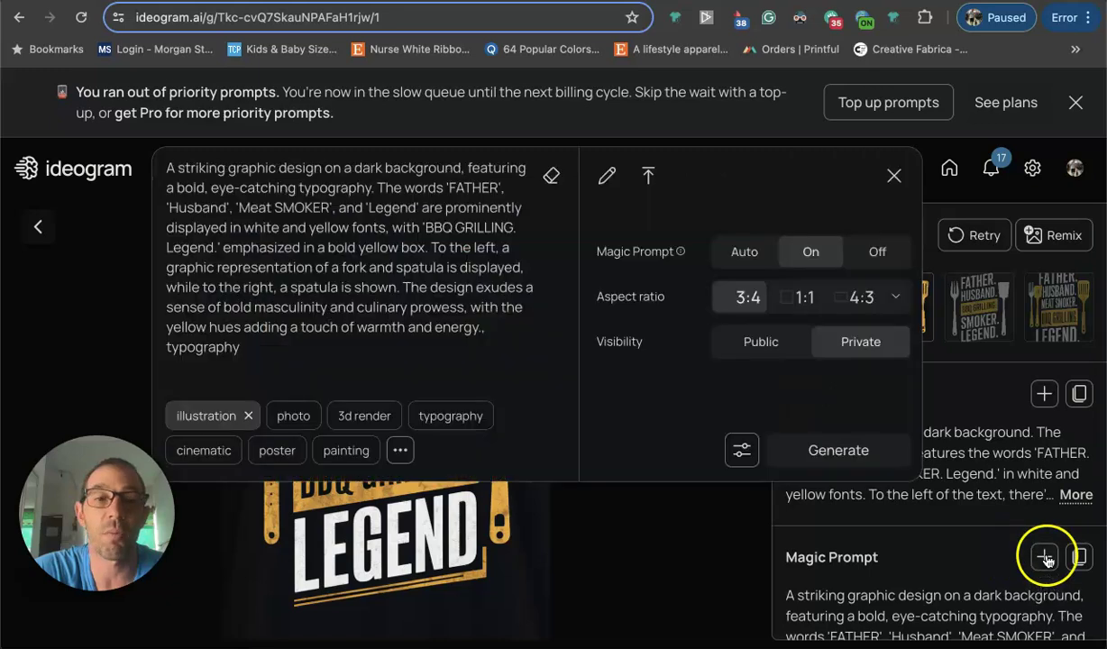
{"action": "left_click", "coordinate": [108, 288]}
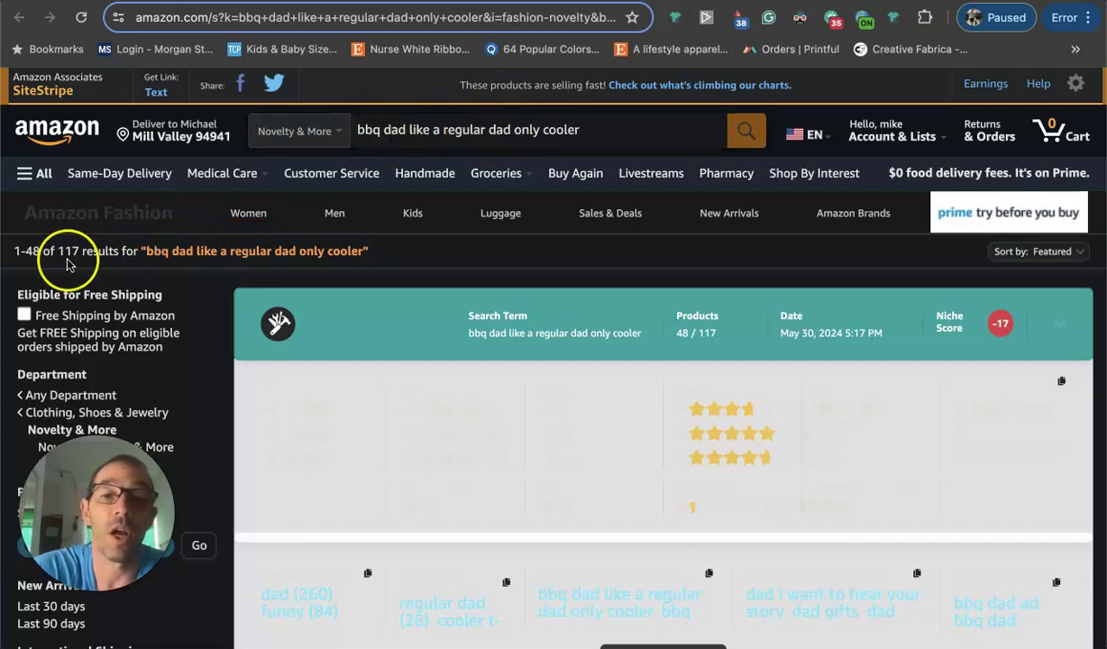
Step: Examine the top competing shirts up close in the Amazon results for "bbq dad like a regular dad only cooler"
{"action": "scroll", "coordinate": [699, 394], "scroll_direction": "down", "scroll_amount": 10}
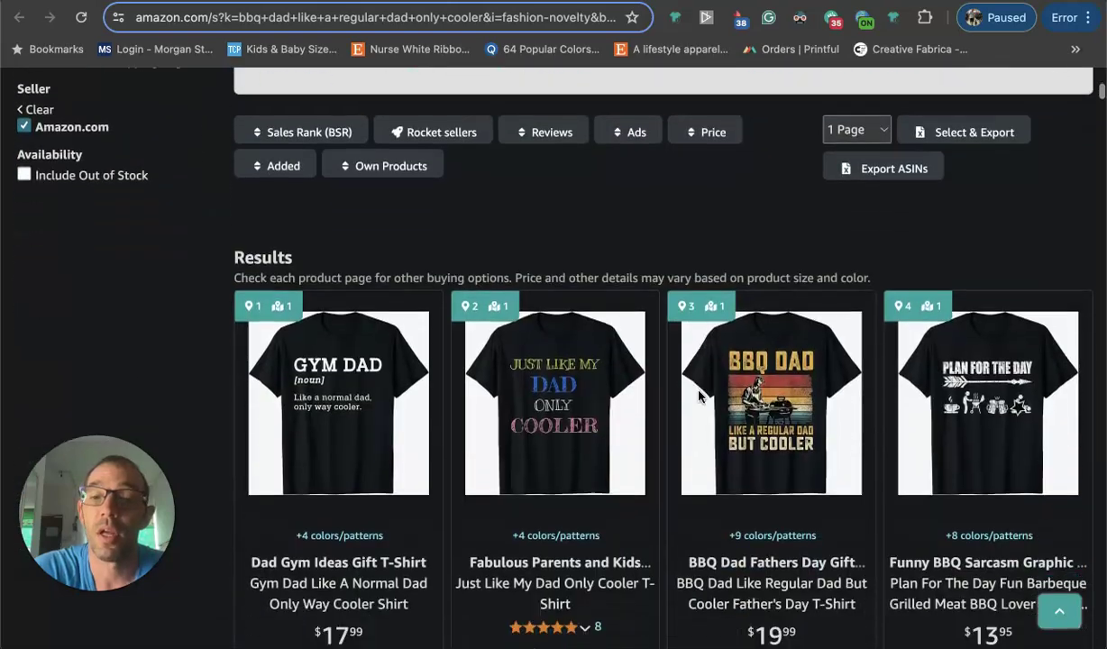
{"action": "scroll", "coordinate": [785, 388], "scroll_direction": "up", "scroll_amount": 5, "text": "ctrl"}
{"action": "scroll", "coordinate": [785, 388], "scroll_direction": "down", "scroll_amount": 5, "text": "ctrl"}
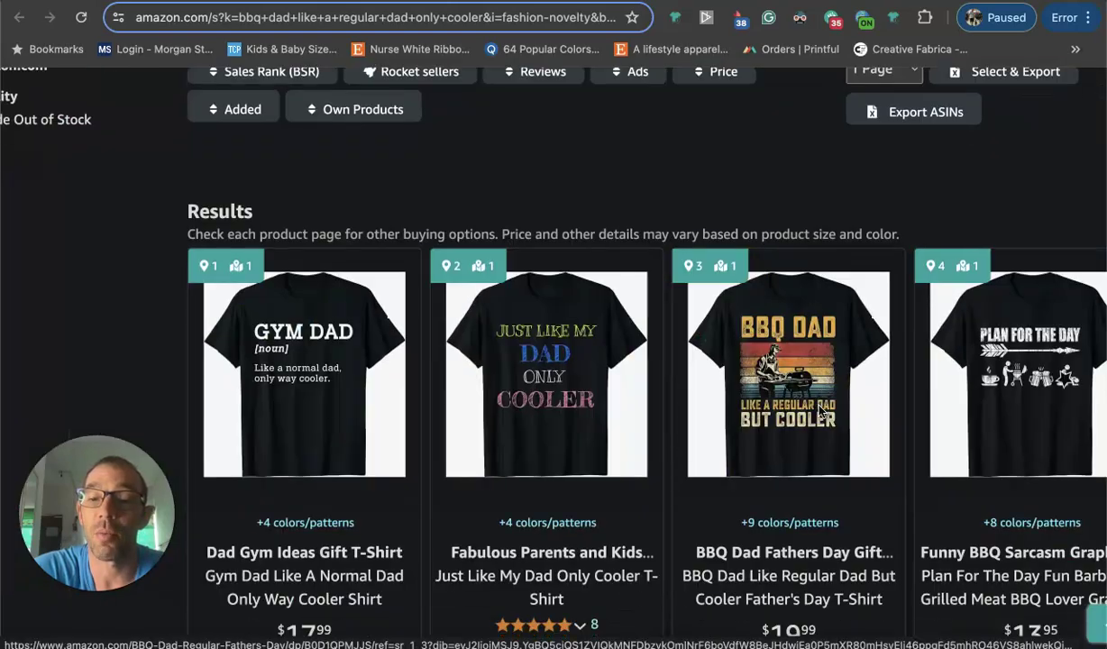
{"action": "scroll", "coordinate": [807, 545], "scroll_direction": "up", "scroll_amount": 2, "text": "ctrl"}
{"action": "scroll", "coordinate": [807, 545], "scroll_direction": "down", "scroll_amount": 2}
{"action": "scroll", "coordinate": [790, 450], "scroll_direction": "down", "scroll_amount": 3}
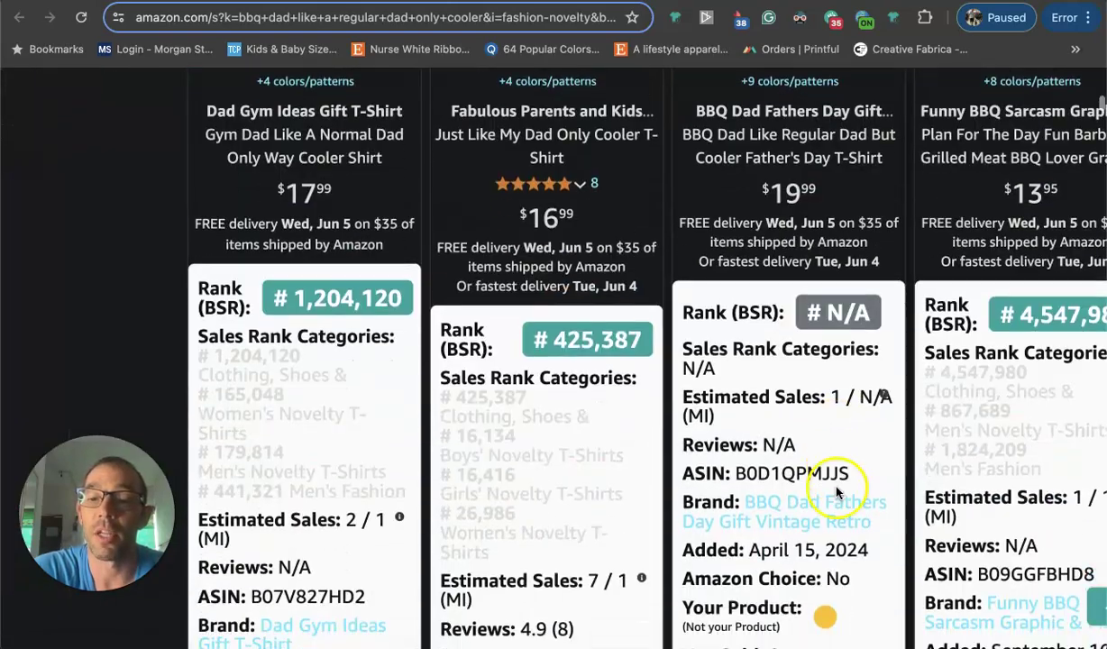
{"action": "scroll", "coordinate": [785, 464], "scroll_direction": "down", "scroll_amount": 1, "text": "ctrl"}
Step: Review the listings' sales ranks and keywords, and look at the BBQ Dad design further down the results
{"action": "scroll", "coordinate": [502, 439], "scroll_direction": "down", "scroll_amount": 6}
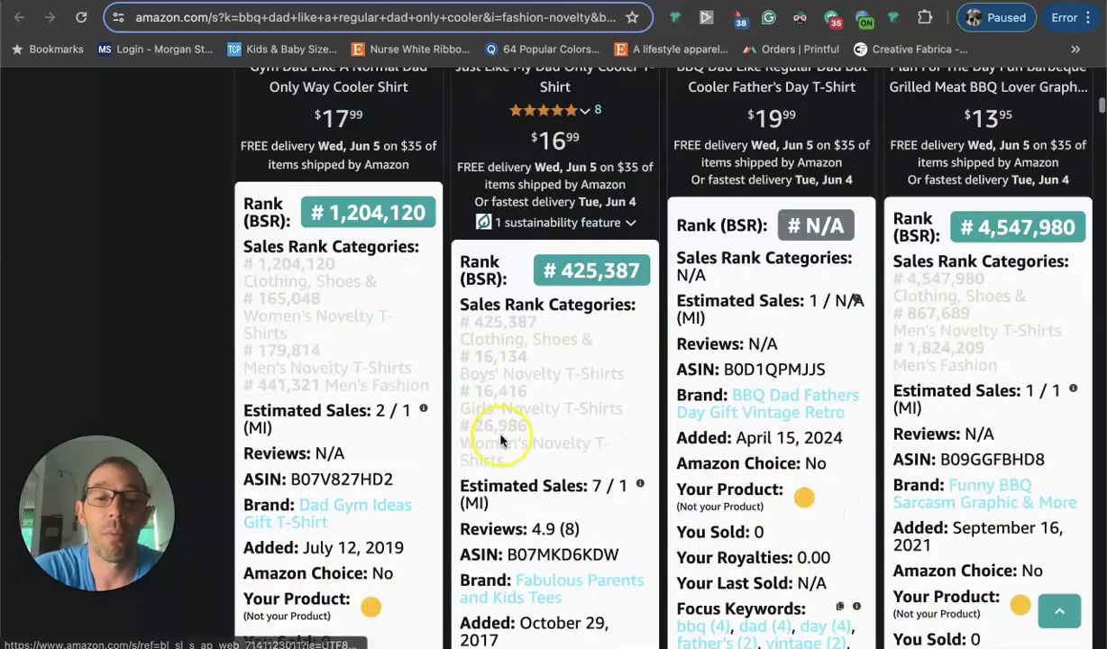
{"action": "scroll", "coordinate": [502, 439], "scroll_direction": "down", "scroll_amount": 10}
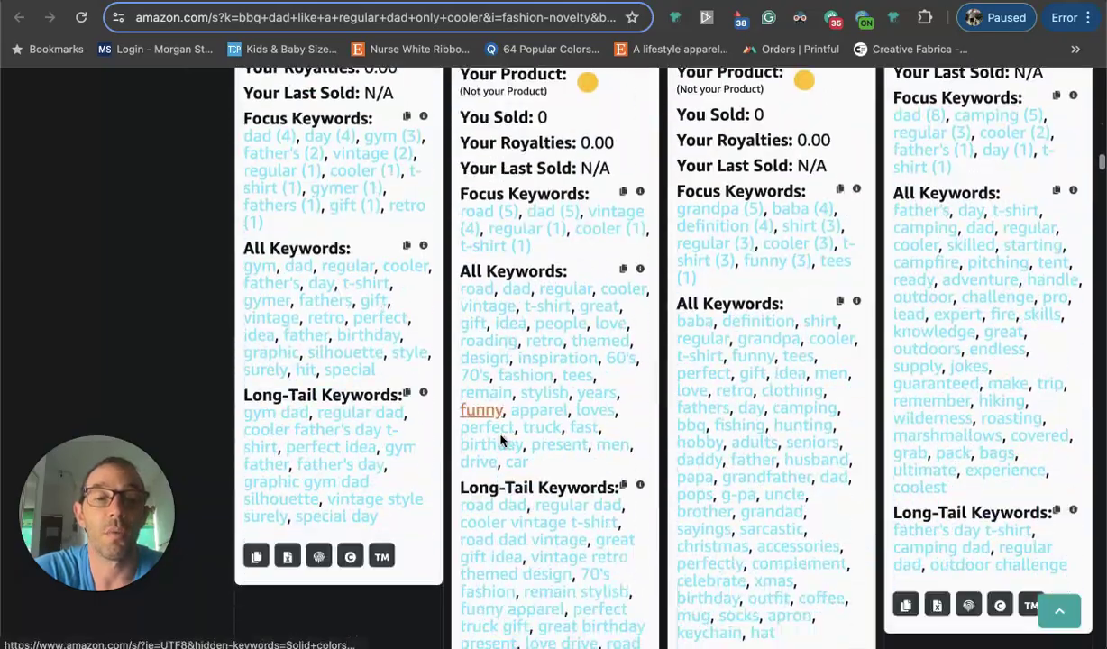
{"action": "scroll", "coordinate": [371, 442], "scroll_direction": "down", "scroll_amount": 3}
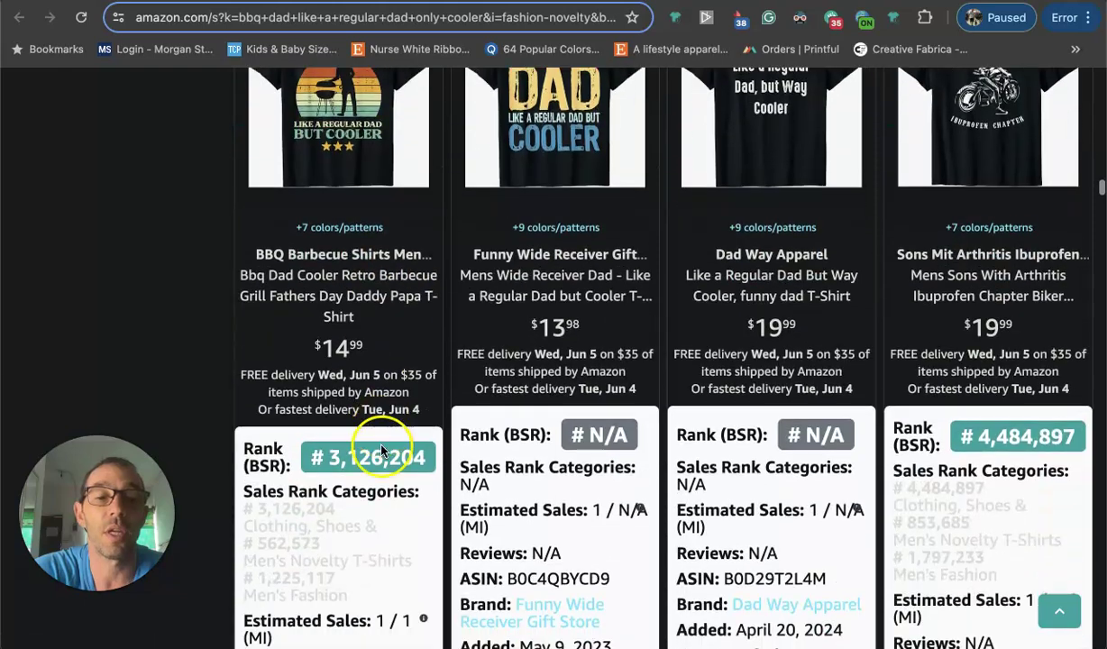
{"action": "scroll", "coordinate": [388, 431], "scroll_direction": "up", "scroll_amount": 3}
{"action": "scroll", "coordinate": [399, 435], "scroll_direction": "up", "scroll_amount": 1}
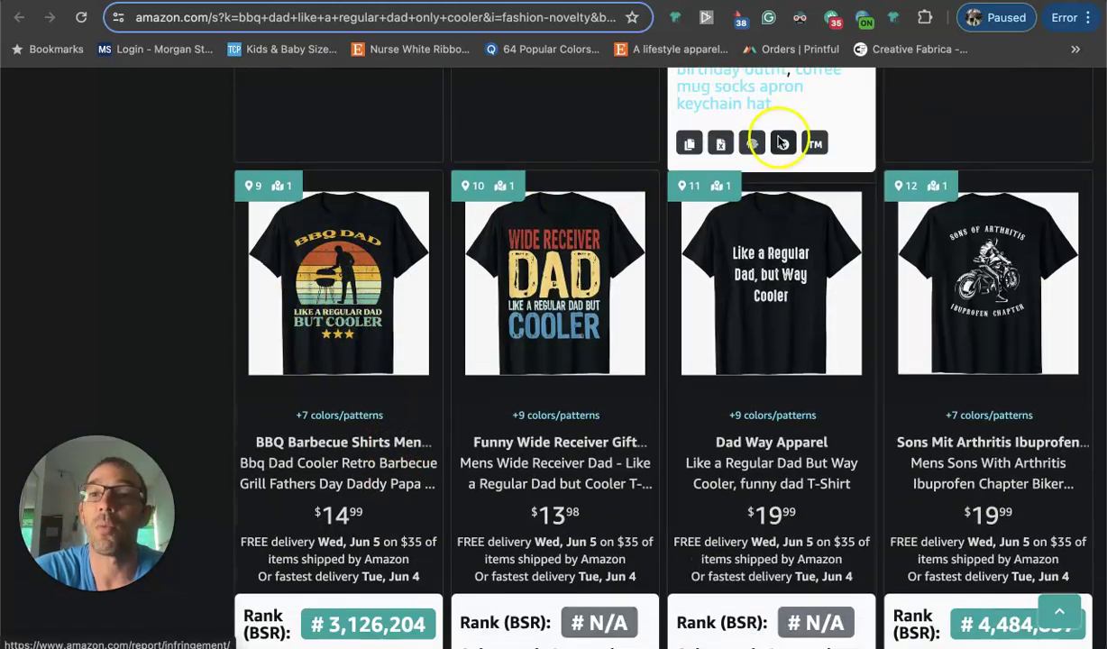
Step: Switch to the Ideogram liked gallery, open the "BBQ Dad Like a Regular Dad But Cooler" design and view its variations, ending on the cover
{"action": "key", "text": "ctrl+Tab"}
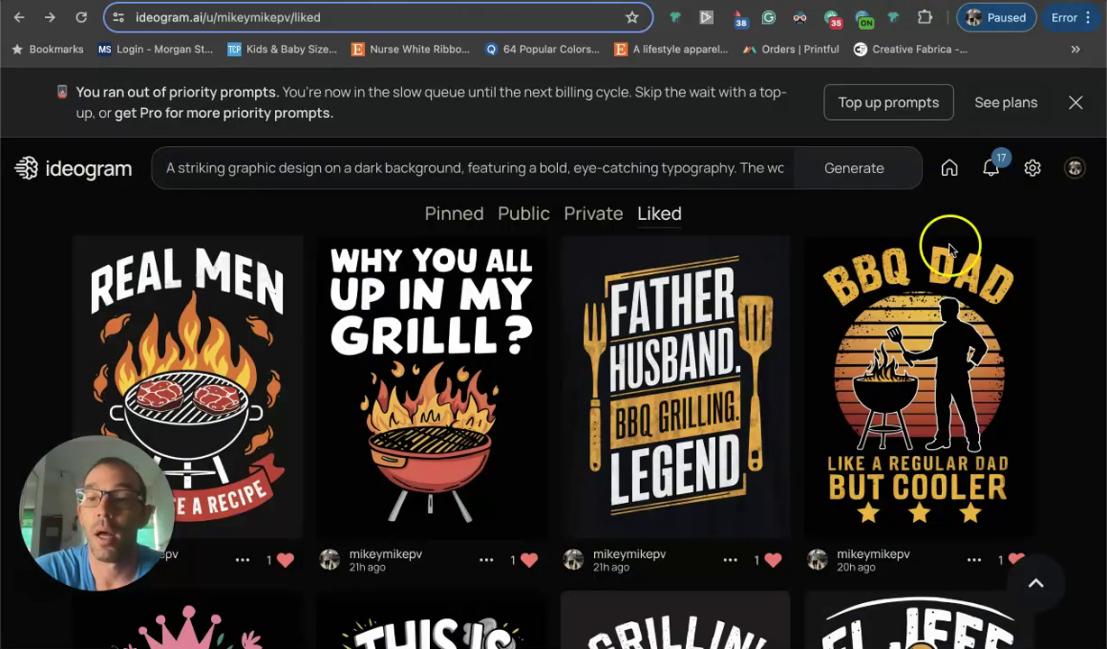
{"action": "left_click", "coordinate": [889, 346]}
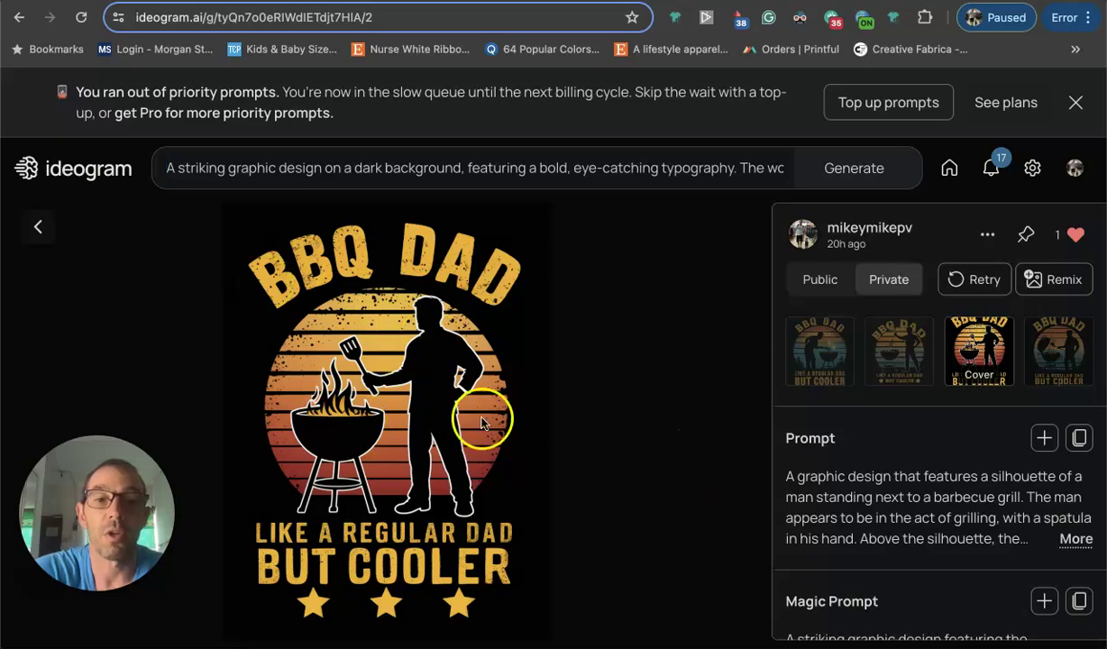
{"action": "left_click", "coordinate": [821, 347]}
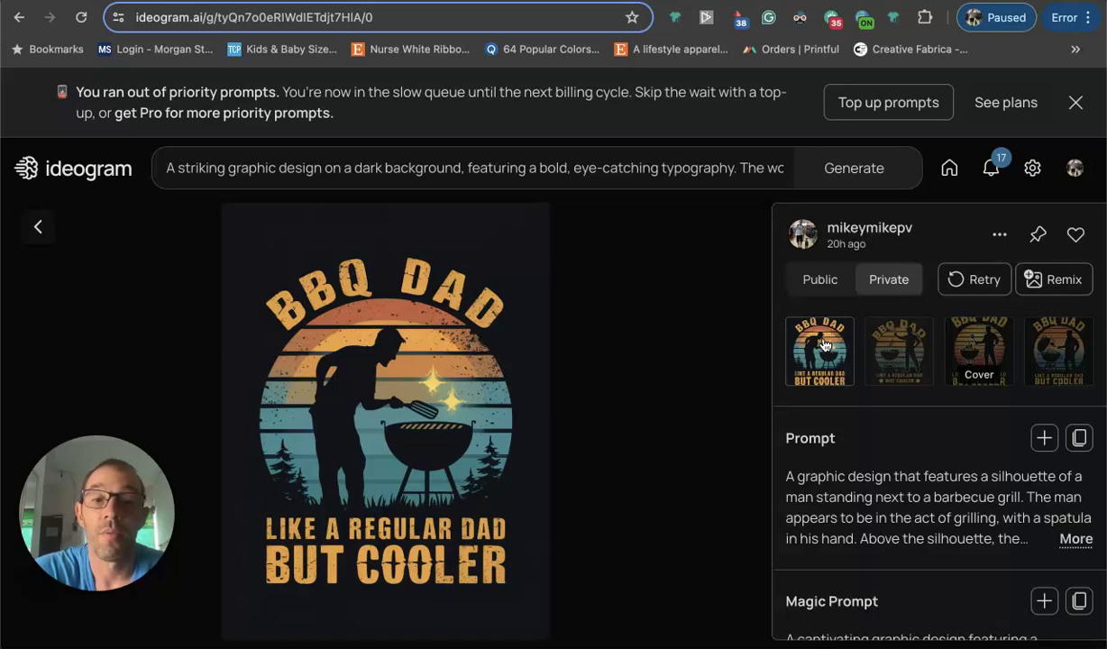
{"action": "left_click", "coordinate": [899, 353]}
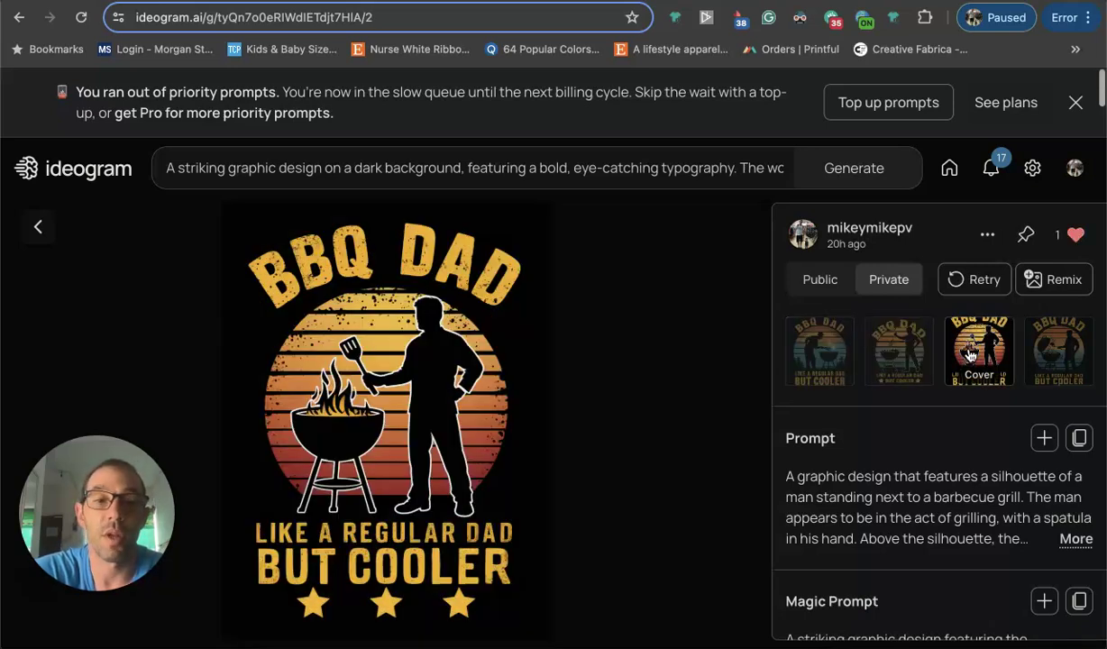
{"action": "left_click", "coordinate": [1052, 353]}
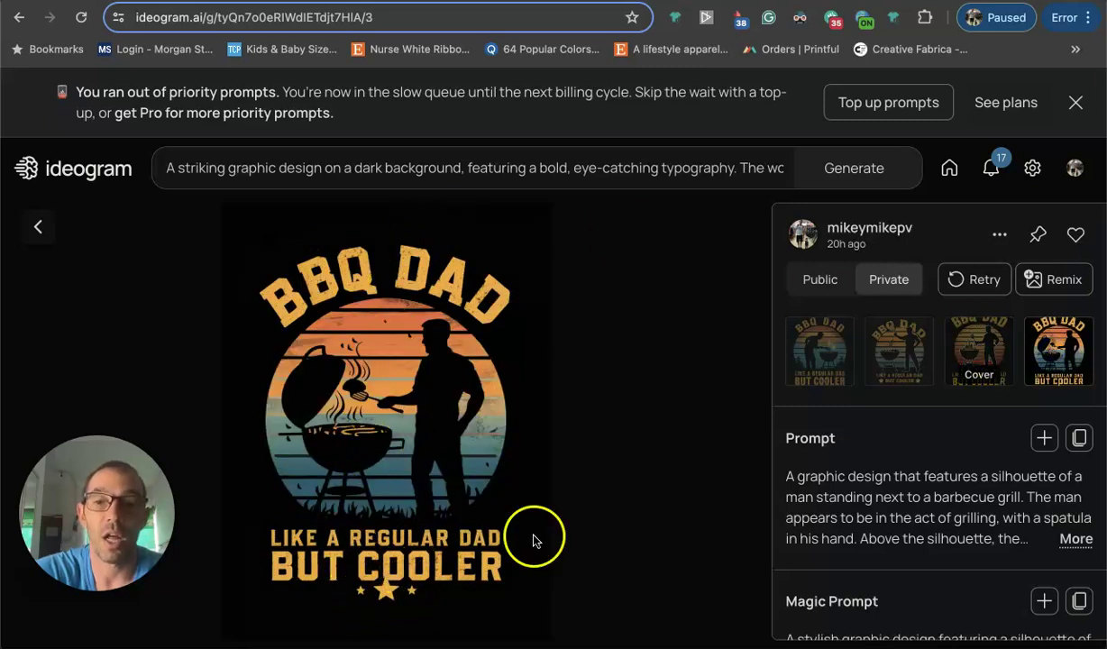
{"action": "left_click", "coordinate": [979, 361]}
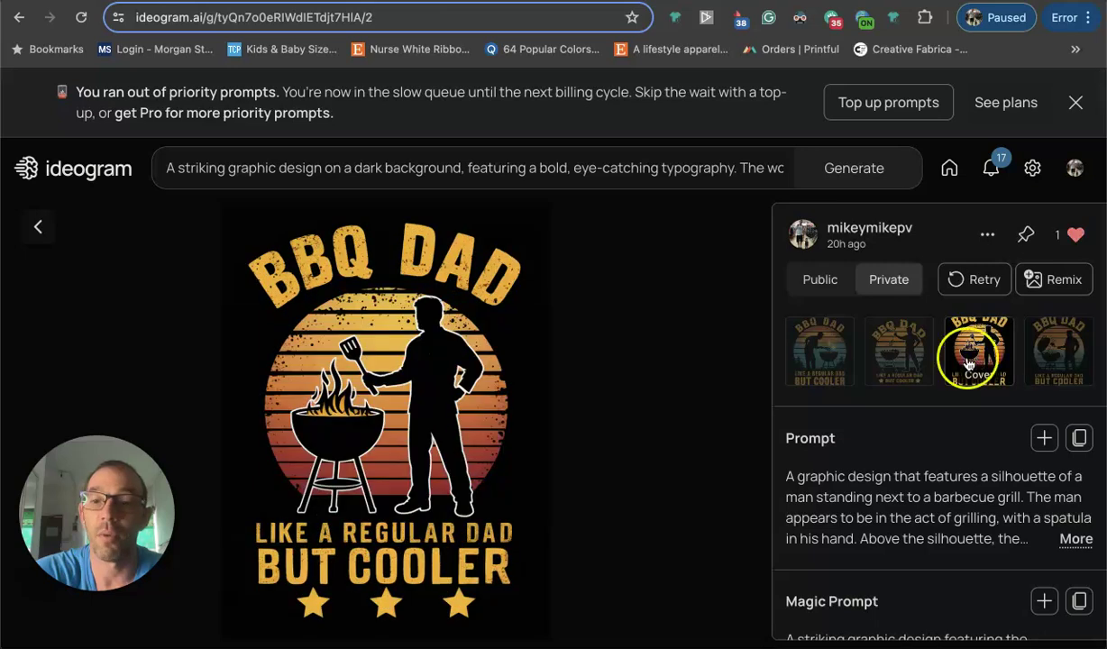
Step: Switch to the Amazon results for "queen of the grill" and examine the competing shirt designs and their sales ranks
{"action": "left_click", "coordinate": [781, 349]}
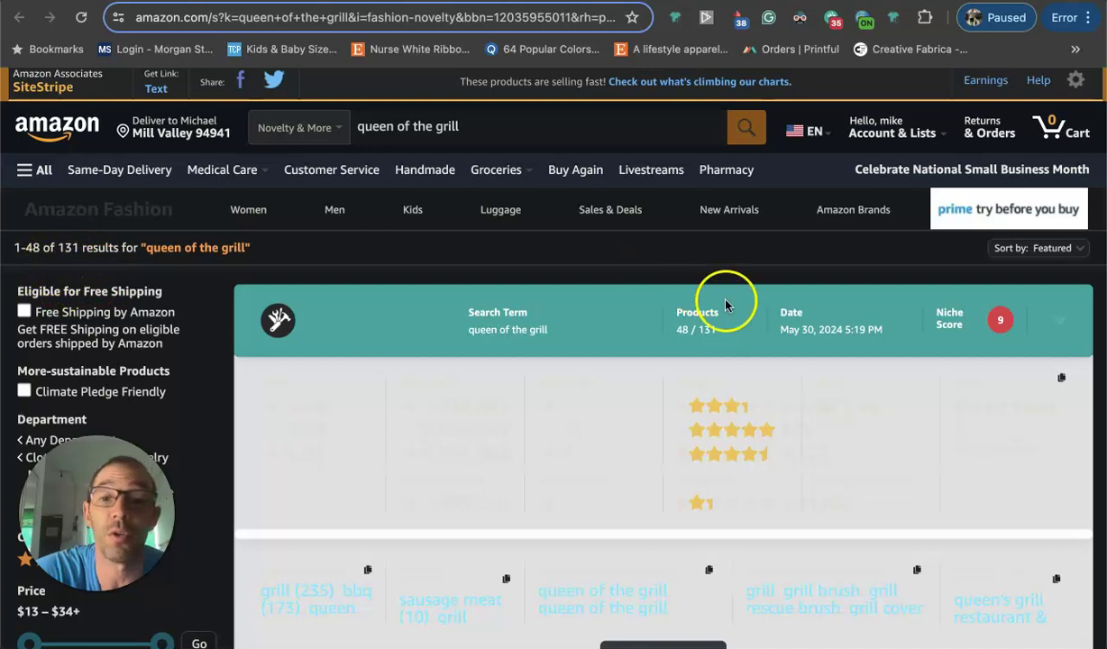
{"action": "scroll", "coordinate": [645, 329], "scroll_direction": "down", "scroll_amount": 5}
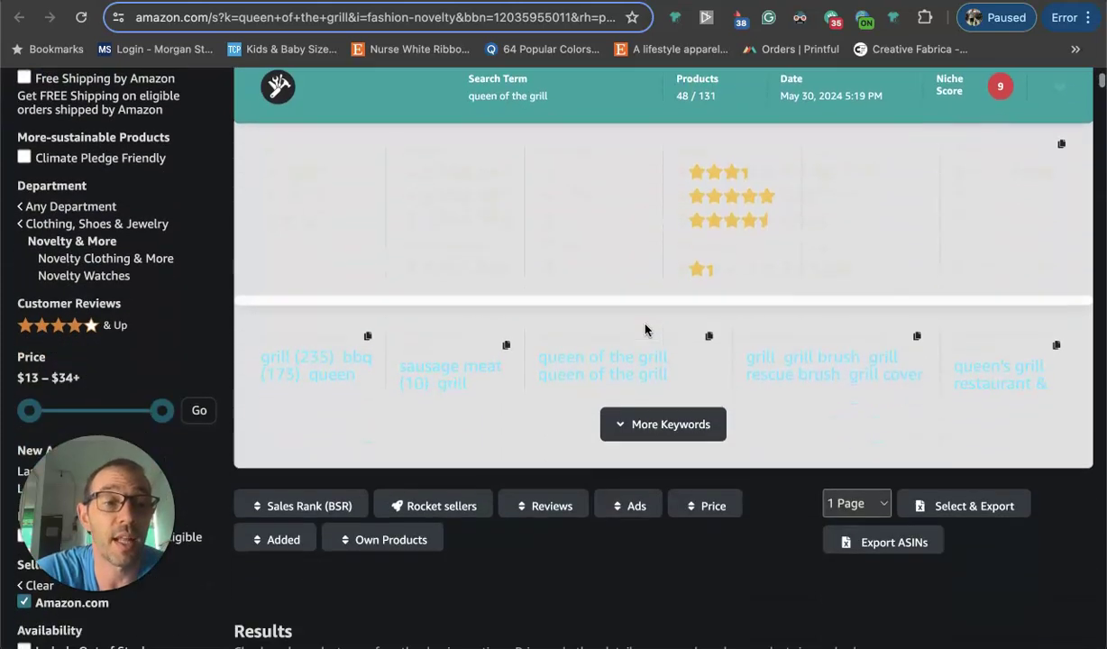
{"action": "scroll", "coordinate": [644, 329], "scroll_direction": "down", "scroll_amount": 1}
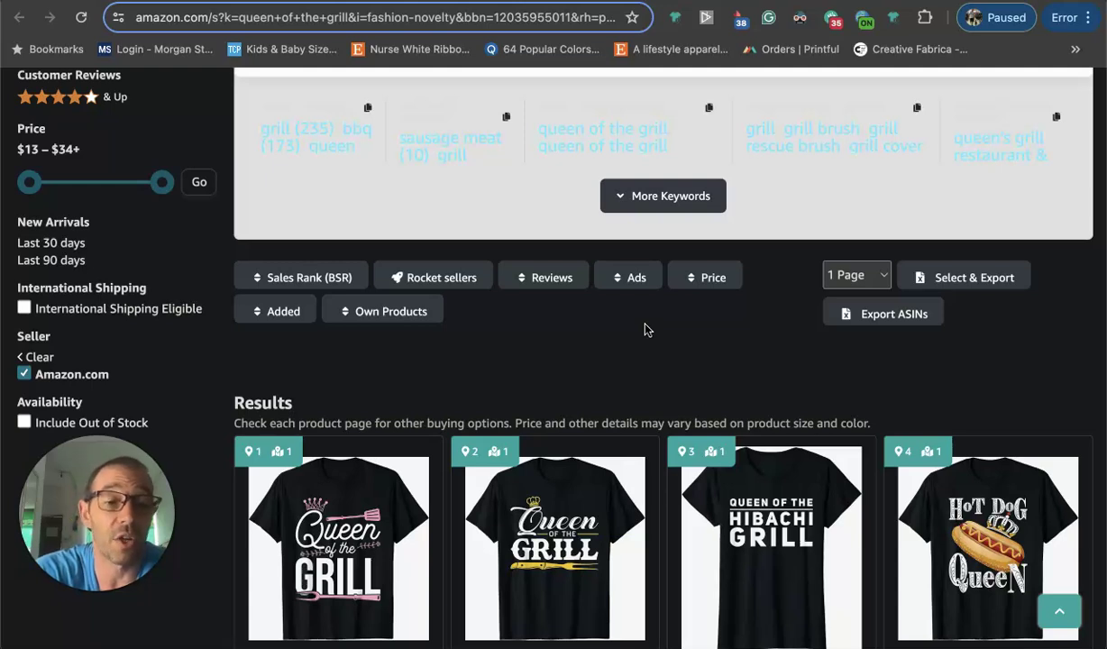
{"action": "scroll", "coordinate": [644, 329], "scroll_direction": "down", "scroll_amount": 1}
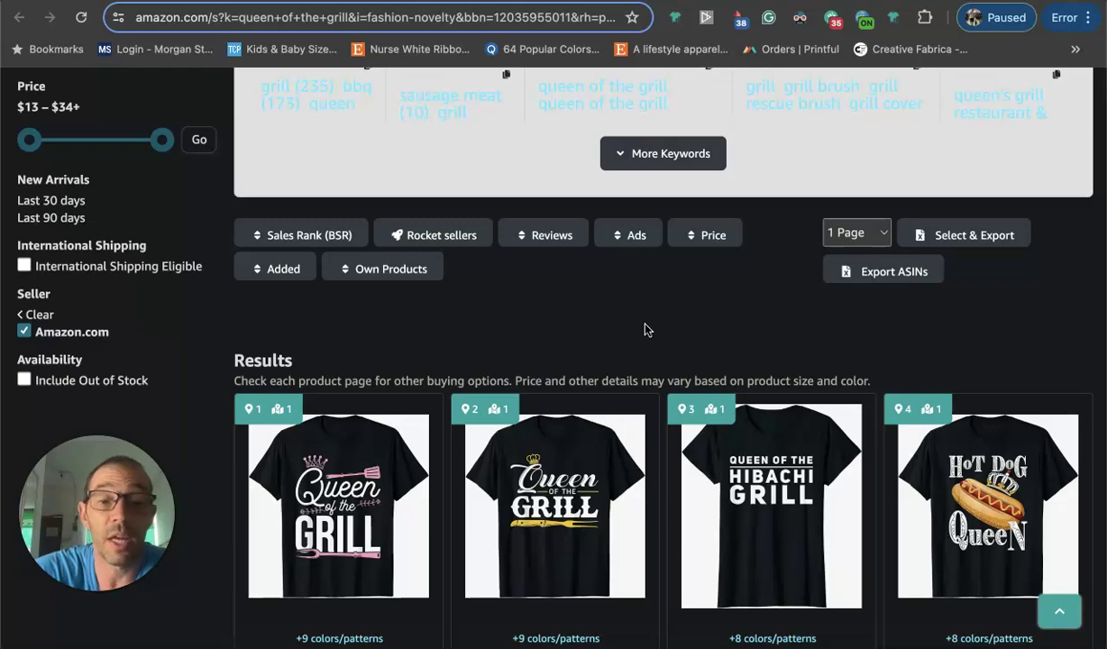
{"action": "scroll", "coordinate": [644, 329], "scroll_direction": "down", "scroll_amount": 1}
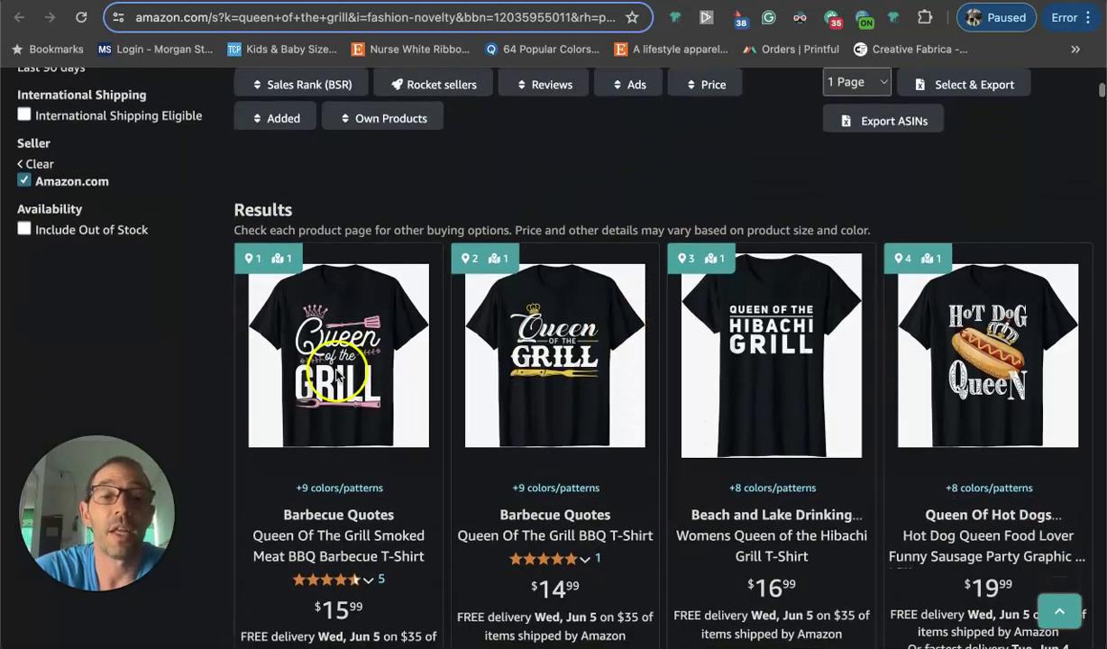
{"action": "scroll", "coordinate": [338, 374], "scroll_direction": "up", "scroll_amount": 5}
{"action": "scroll", "coordinate": [357, 350], "scroll_direction": "down", "scroll_amount": 4}
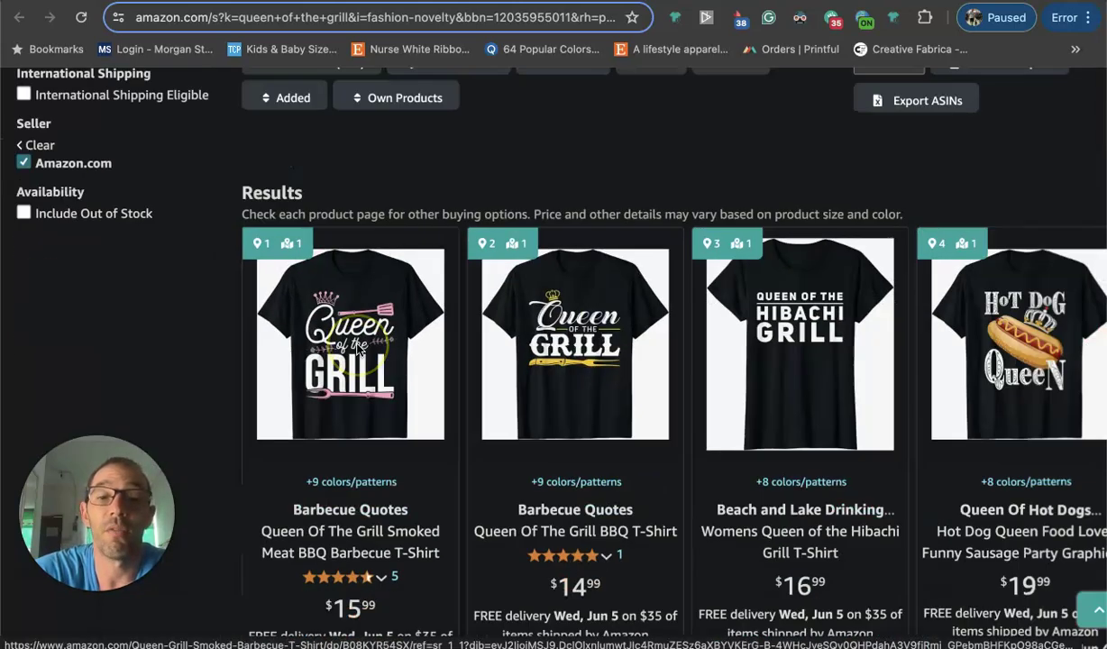
{"action": "scroll", "coordinate": [358, 349], "scroll_direction": "down", "scroll_amount": 2}
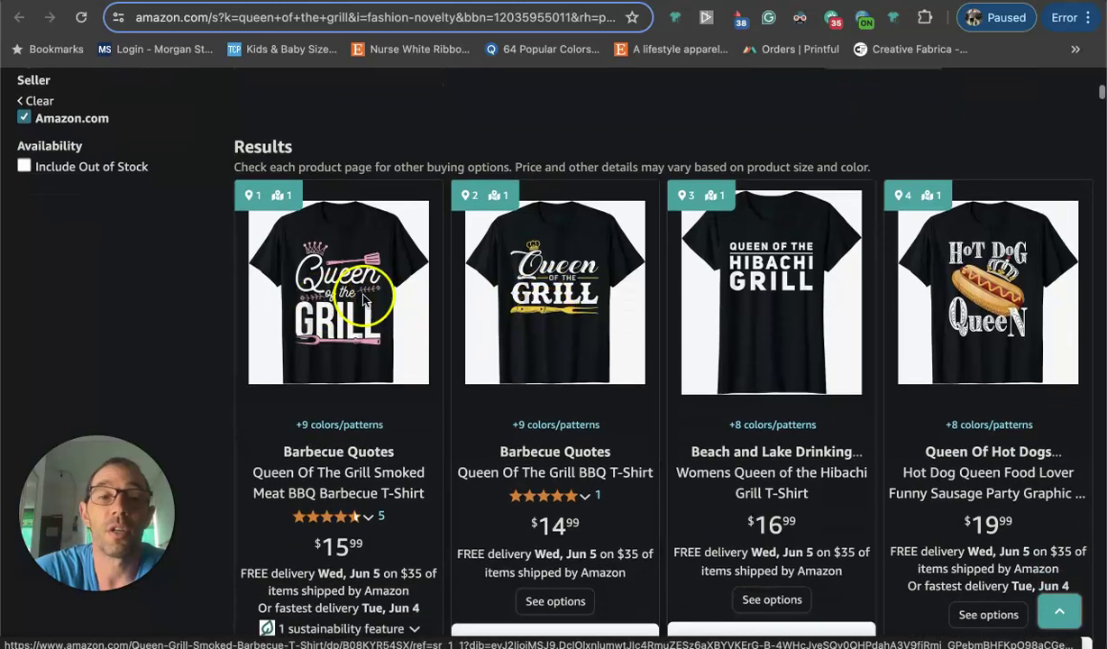
{"action": "scroll", "coordinate": [334, 313], "scroll_direction": "down", "scroll_amount": 3}
{"action": "scroll", "coordinate": [334, 312], "scroll_direction": "down", "scroll_amount": 3}
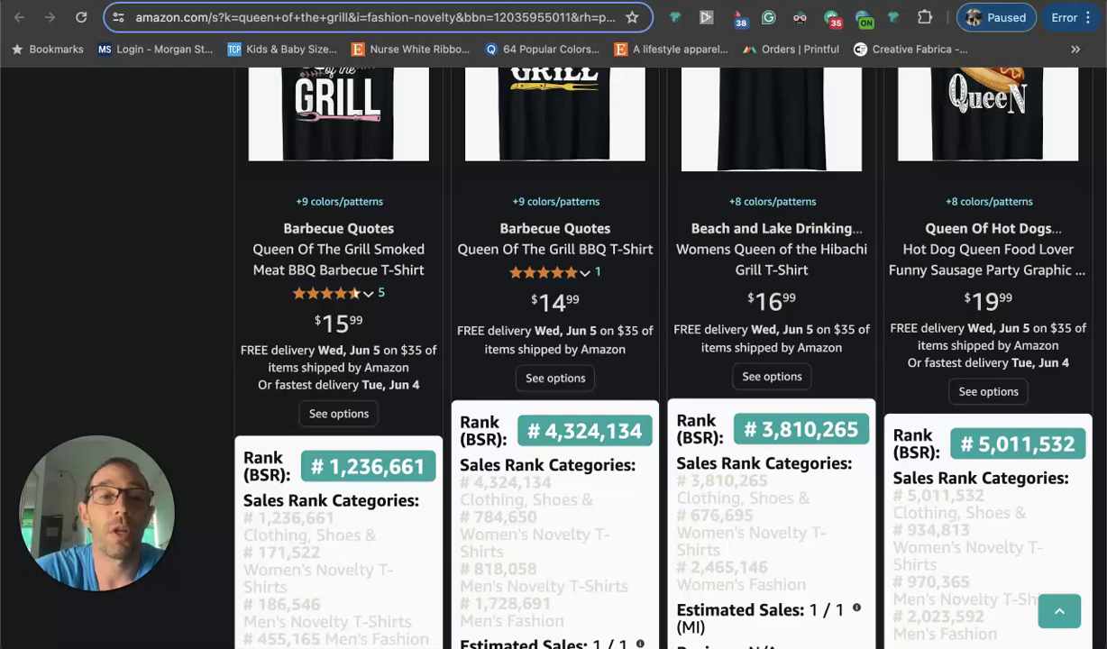
Step: Switch back to Ideogram, open the liked "Queen of the Grill" design and view all its variations, ending on the cover version
{"action": "key", "text": "ctrl+Tab"}
{"action": "left_click", "coordinate": [216, 385]}
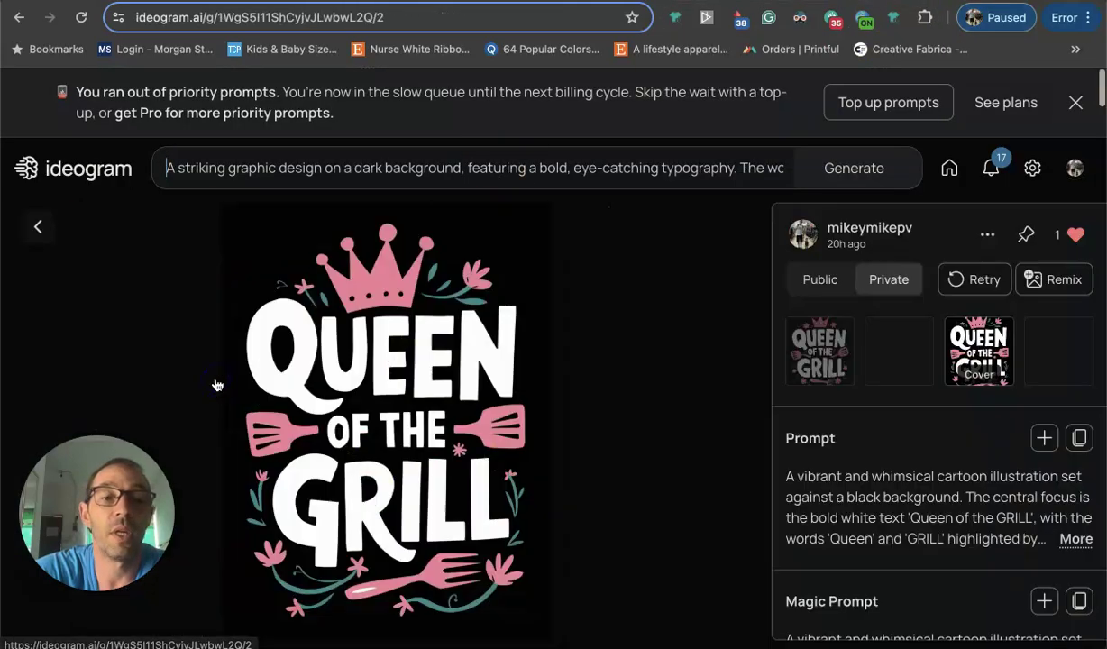
{"action": "scroll", "coordinate": [635, 308], "scroll_direction": "down", "scroll_amount": 1}
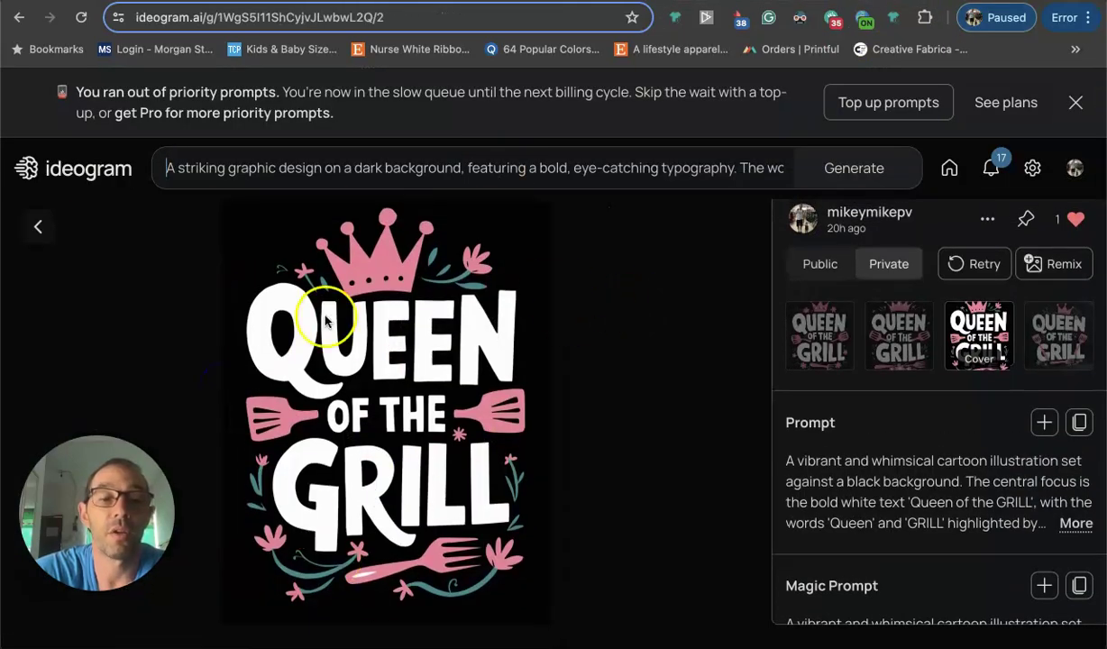
{"action": "left_click", "coordinate": [814, 338]}
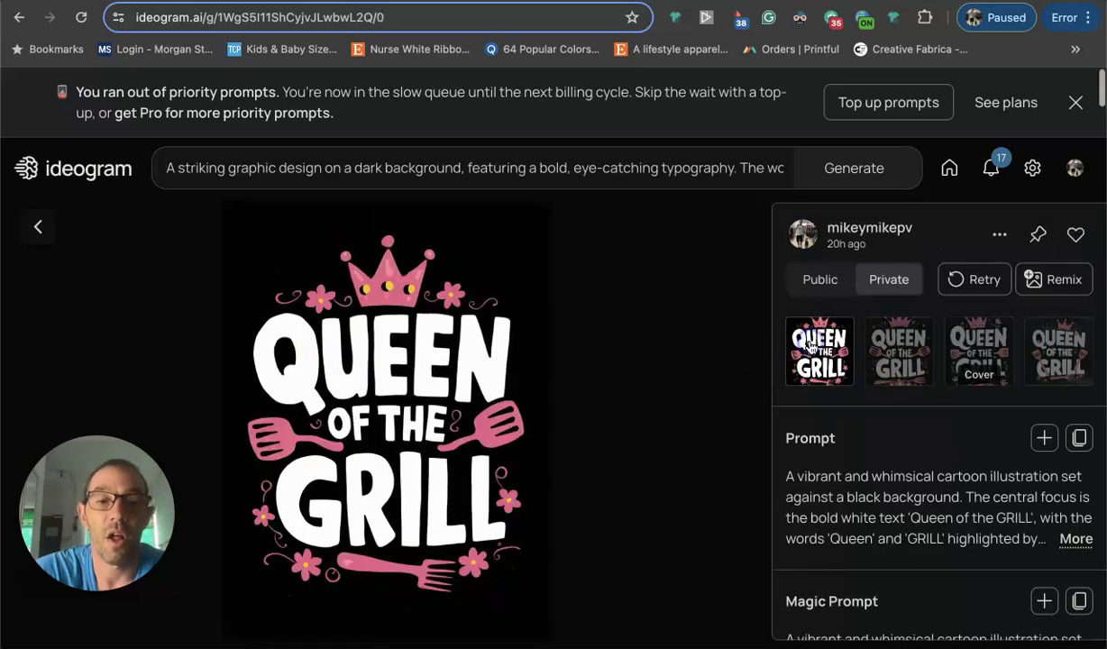
{"action": "left_click", "coordinate": [889, 346]}
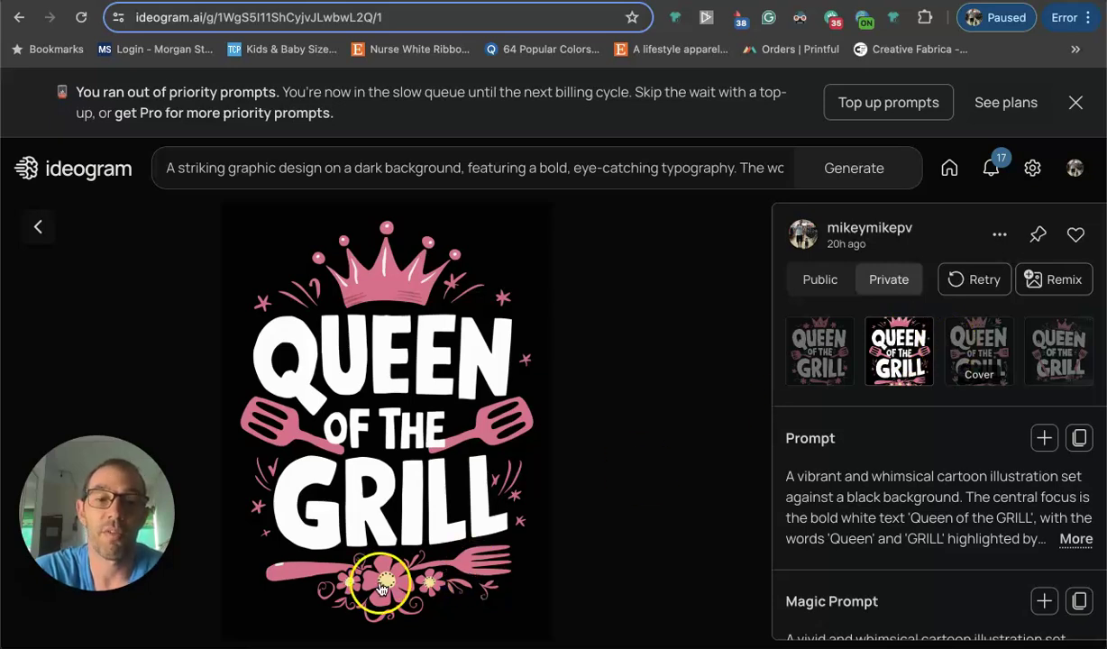
{"action": "left_click", "coordinate": [980, 357]}
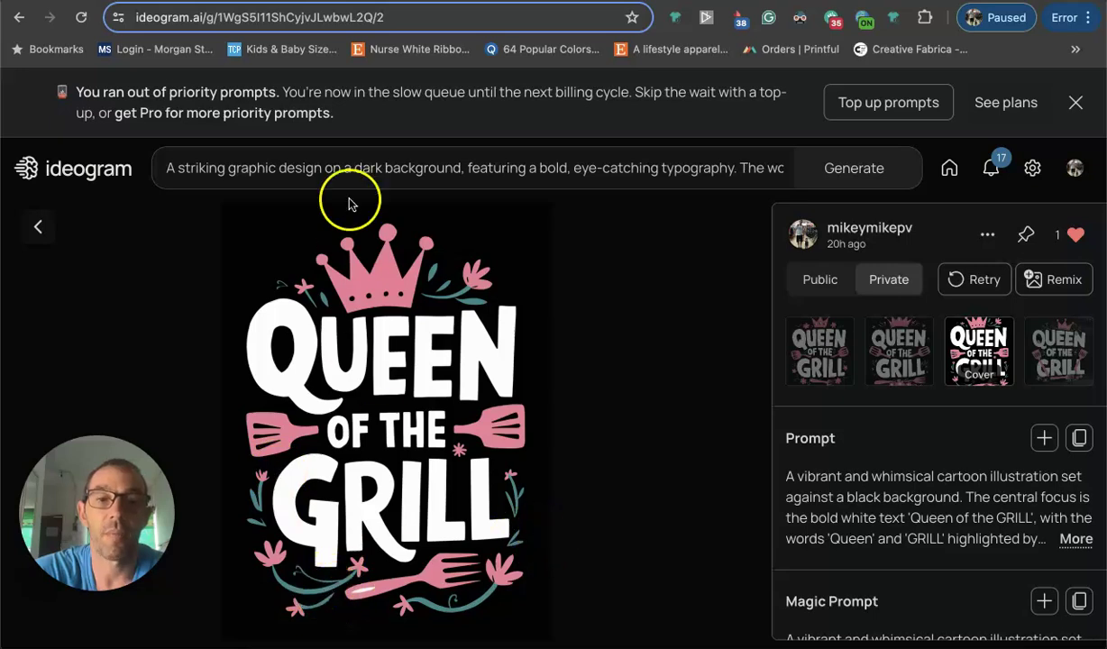
{"action": "left_click", "coordinate": [1060, 348]}
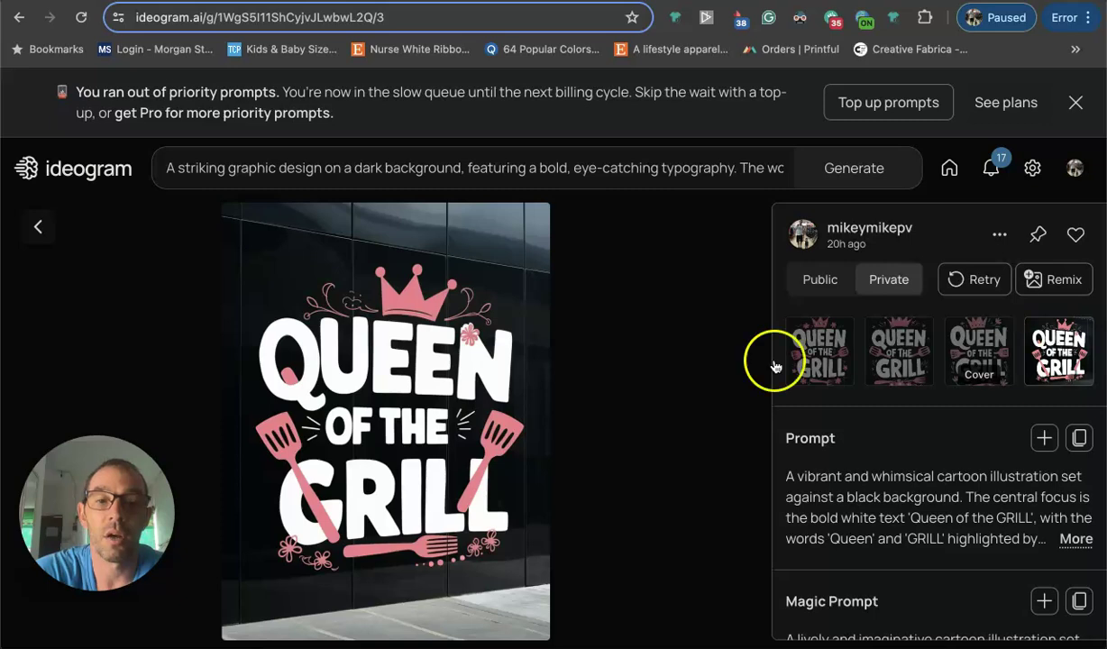
{"action": "left_click", "coordinate": [983, 353]}
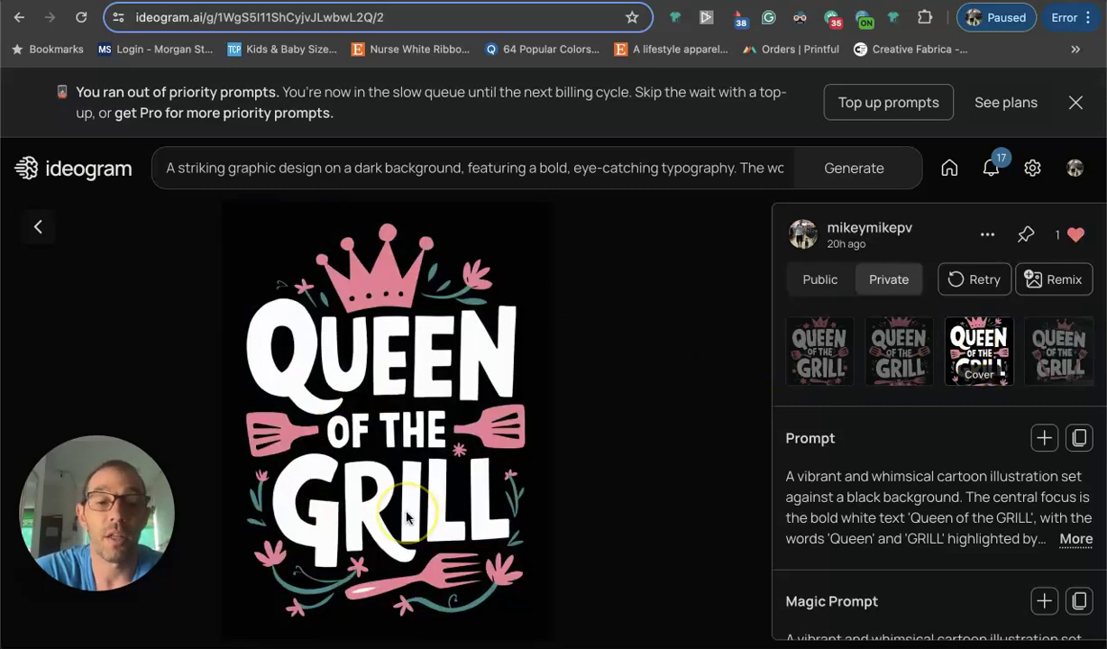
Step: Load the "Queen of the Grill" design's magic prompt into the prompt box to view it, and collapse the box
{"action": "left_click", "coordinate": [1044, 600]}
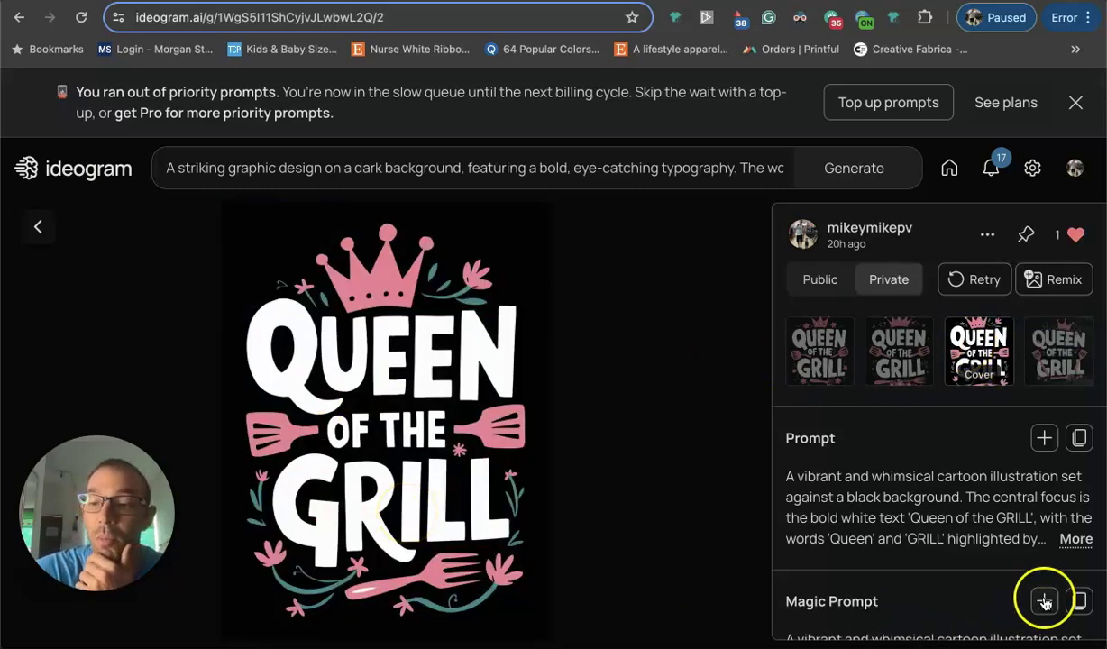
{"action": "left_click", "coordinate": [119, 330]}
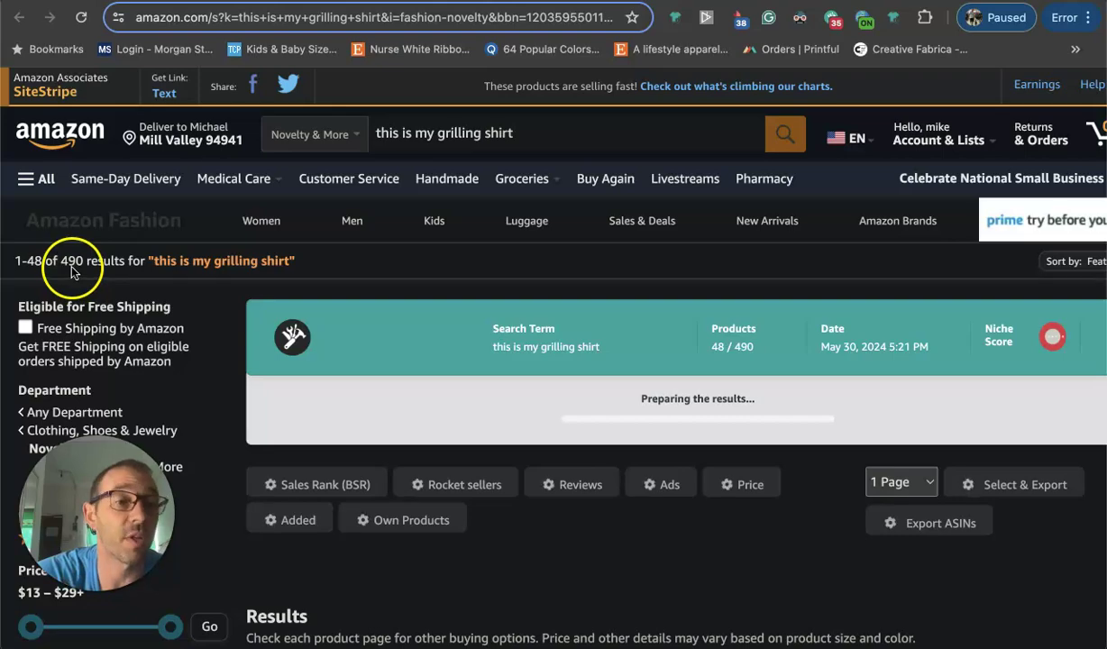
Step: Switch to the Amazon results for "this is my grilling shirt" and examine the competing shirt designs and their sales ranks
{"action": "scroll", "coordinate": [511, 337], "scroll_direction": "down", "scroll_amount": 7}
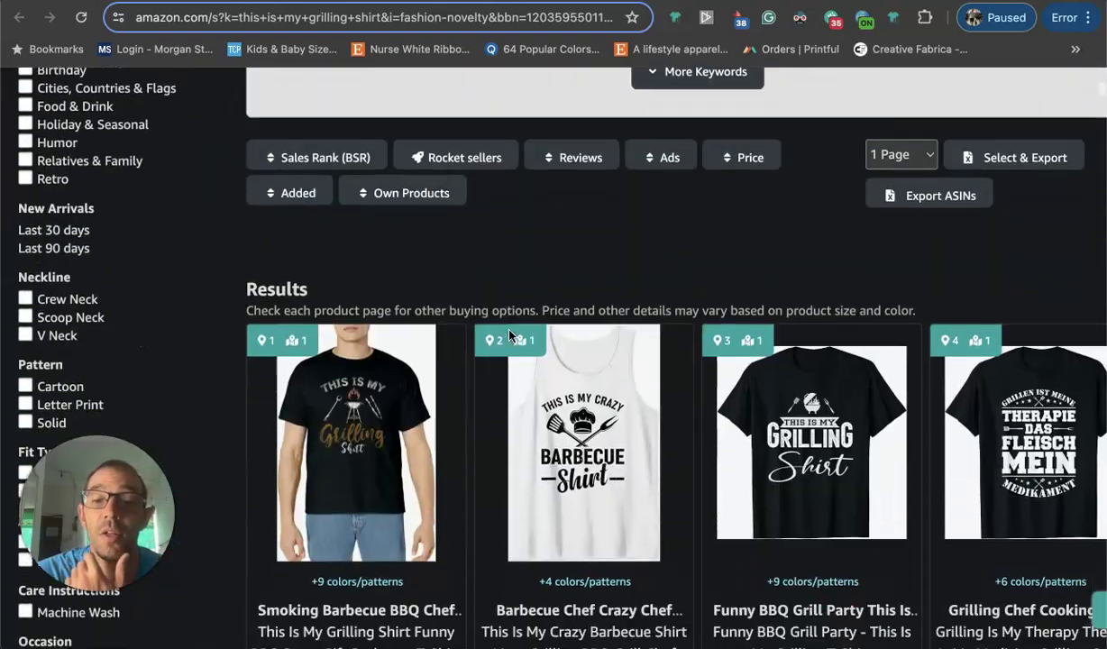
{"action": "scroll", "coordinate": [509, 336], "scroll_direction": "down", "scroll_amount": 10}
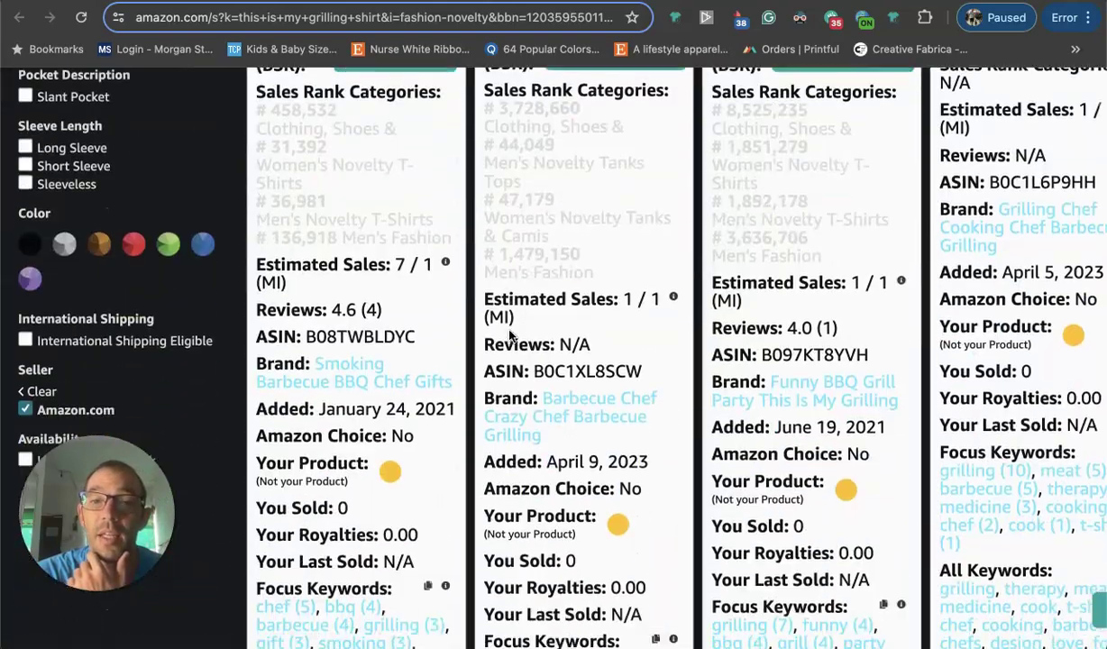
{"action": "scroll", "coordinate": [511, 336], "scroll_direction": "down", "scroll_amount": 10}
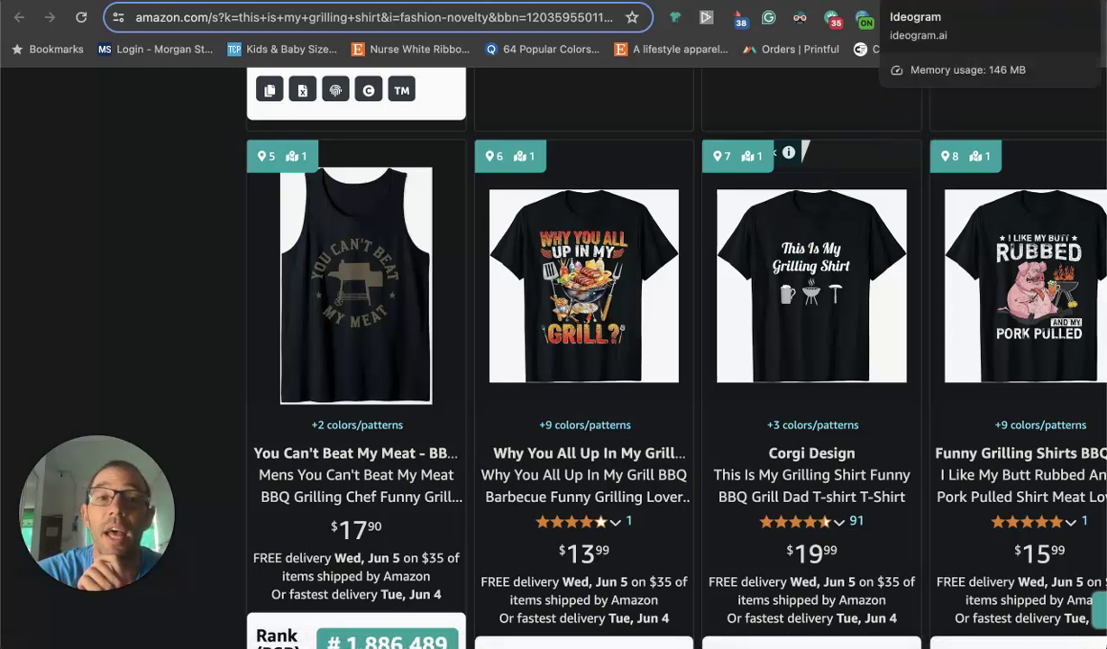
Step: Switch back to the Ideogram liked gallery and open the "This Is My Grilling Shirt" design
{"action": "left_click", "coordinate": [946, 3]}
{"action": "scroll", "coordinate": [631, 288], "scroll_direction": "down", "scroll_amount": 2}
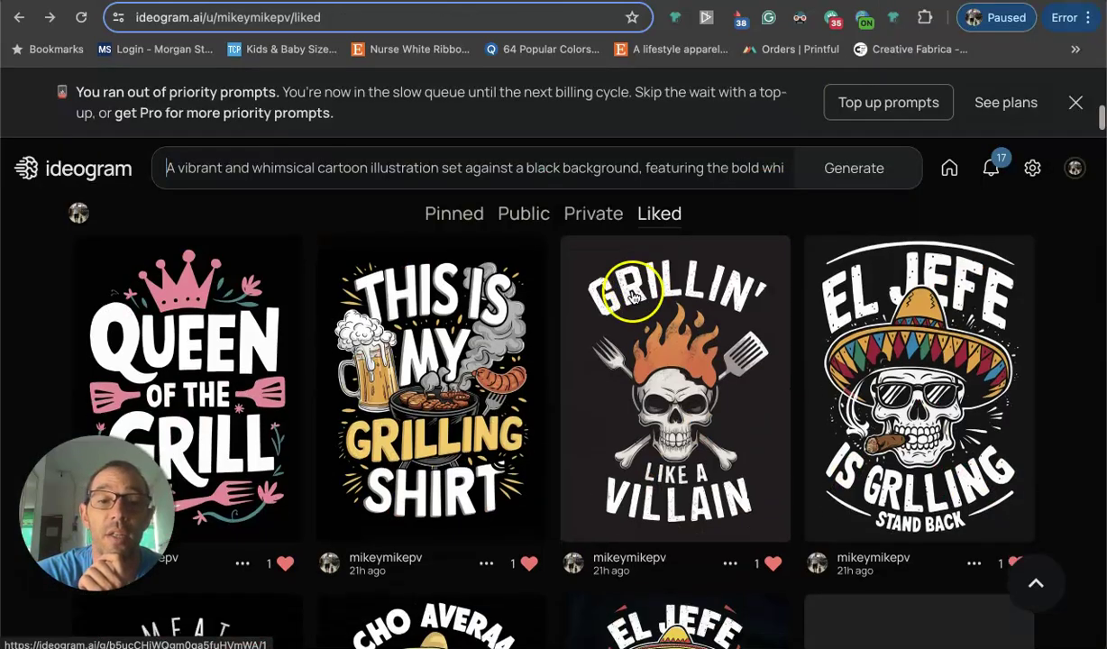
{"action": "left_click", "coordinate": [502, 378]}
{"action": "scroll", "coordinate": [389, 559], "scroll_direction": "down", "scroll_amount": 1}
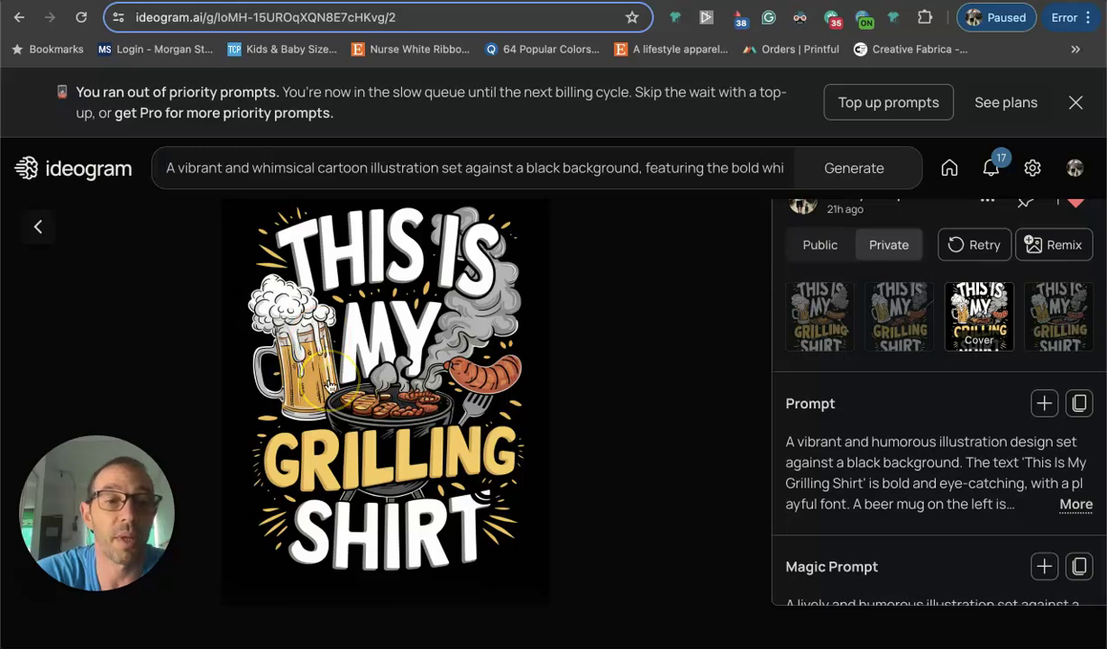
{"action": "scroll", "coordinate": [330, 386], "scroll_direction": "up", "scroll_amount": 1}
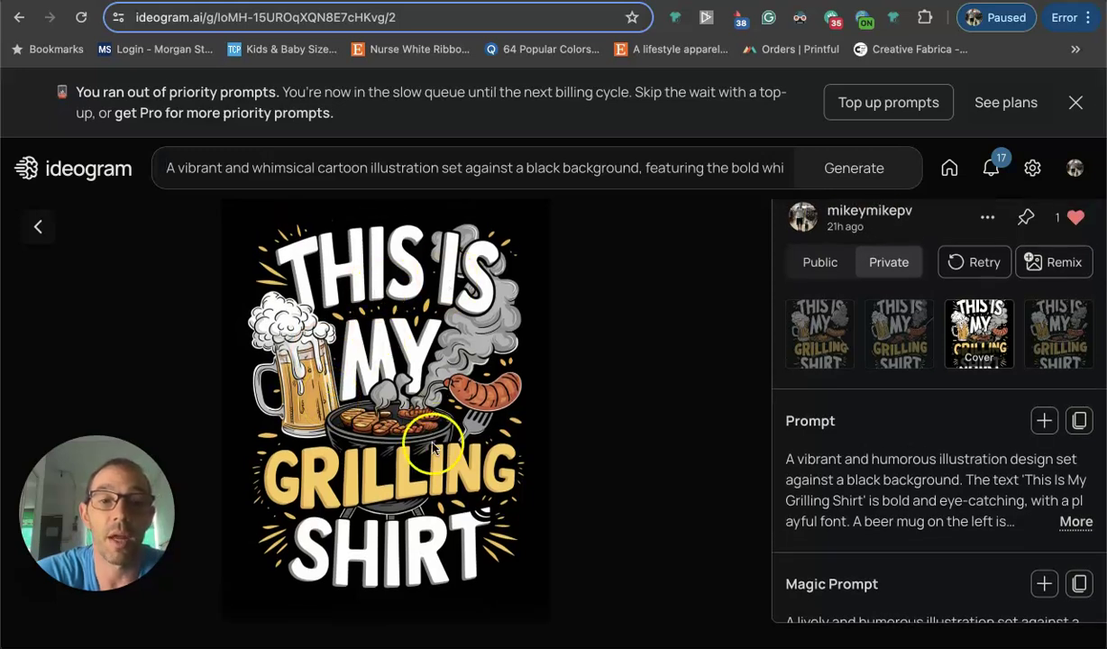
Step: View all variations of the "This Is My Grilling Shirt" design, ending on the cover version
{"action": "left_click", "coordinate": [834, 333]}
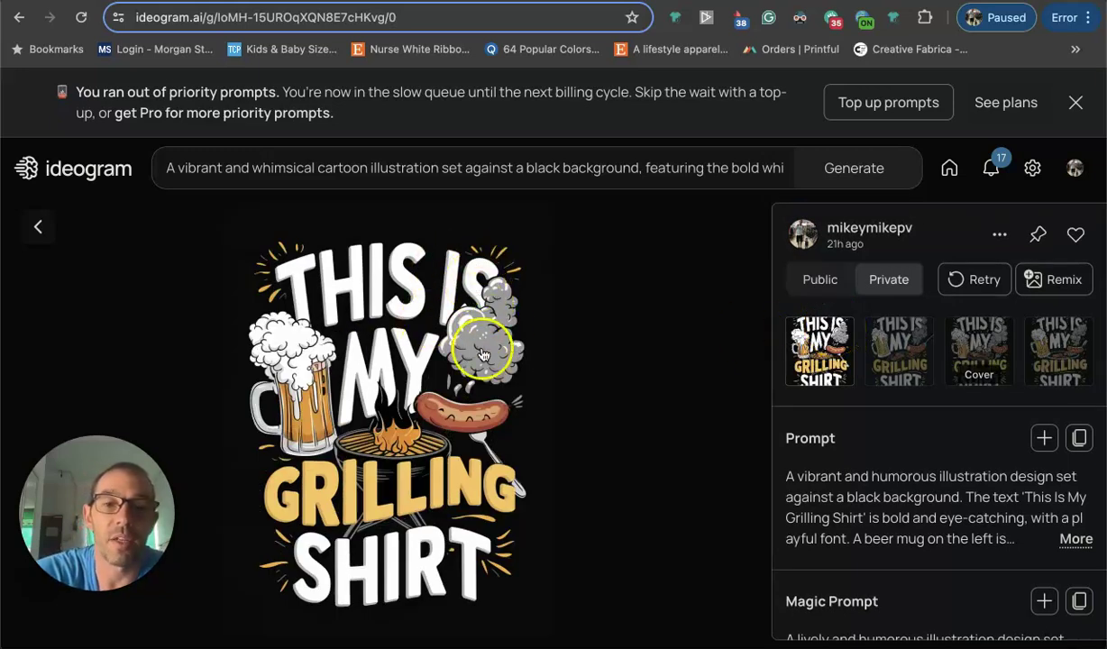
{"action": "left_click", "coordinate": [900, 347]}
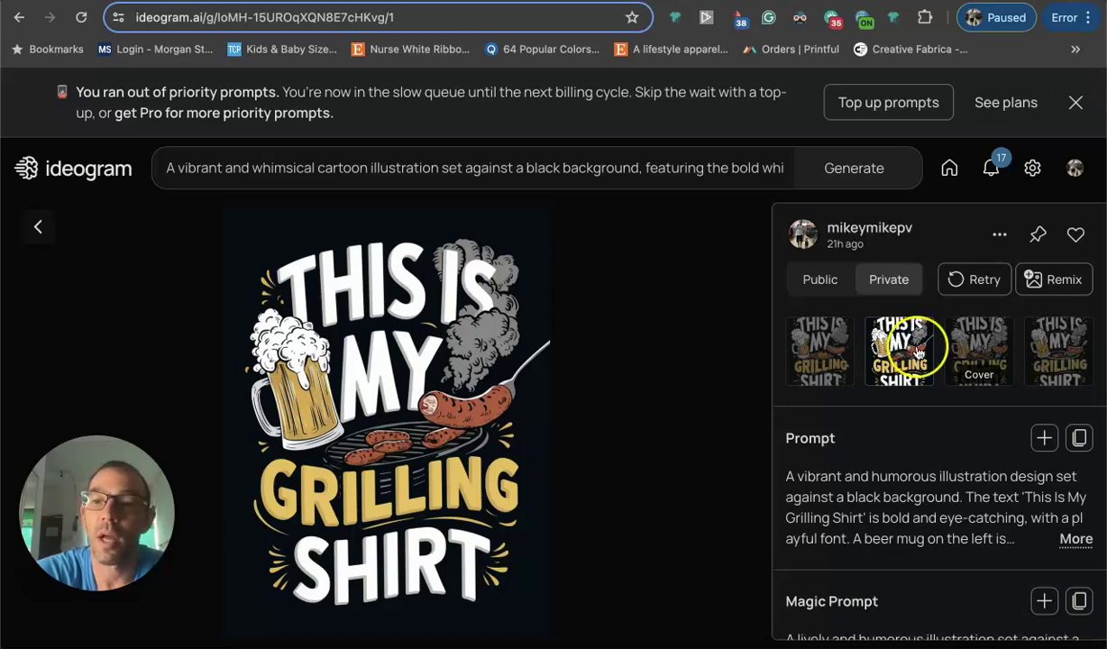
{"action": "left_click", "coordinate": [980, 357]}
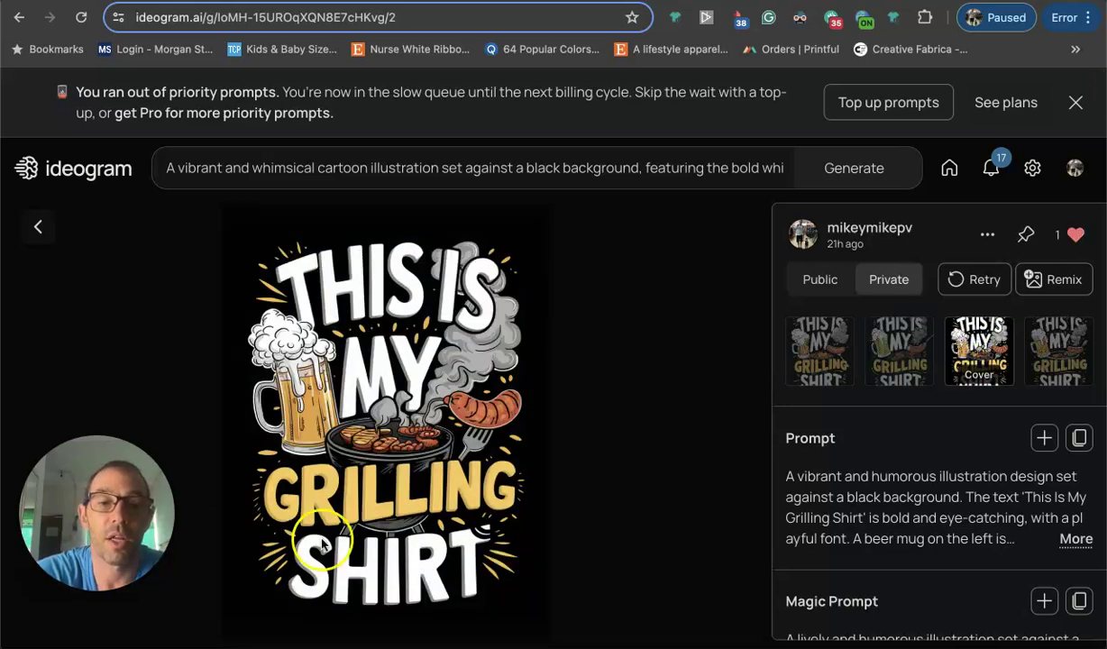
{"action": "left_click", "coordinate": [1053, 345]}
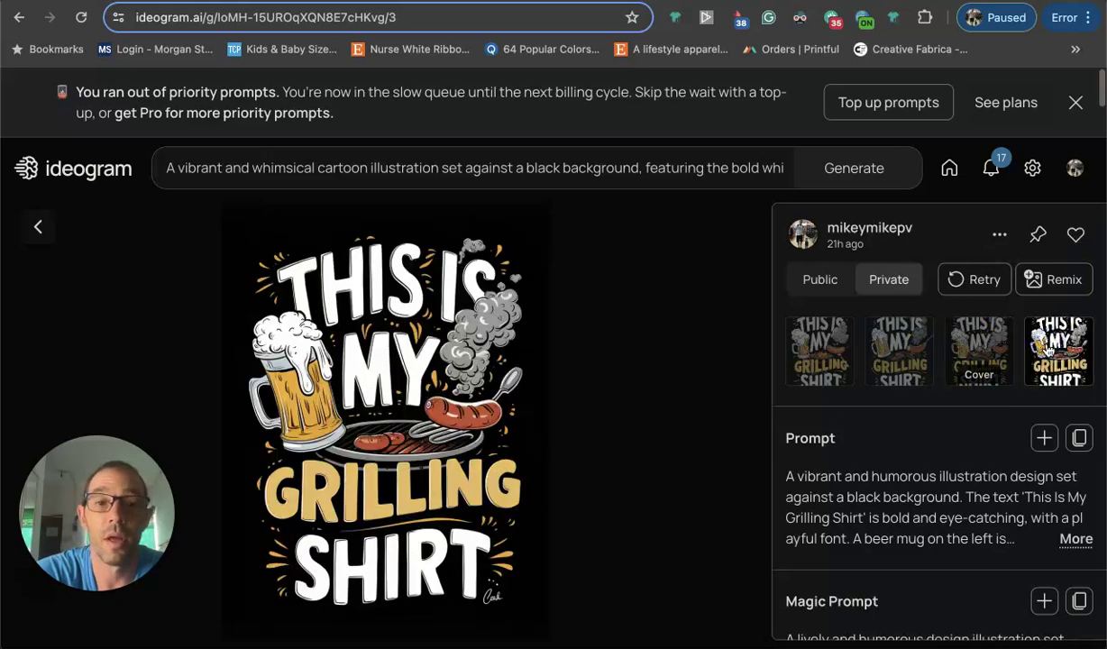
{"action": "left_click", "coordinate": [980, 340]}
Step: Load the "This Is My Grilling Shirt" magic prompt into the prompt box to read it, and collapse the box
{"action": "scroll", "coordinate": [909, 499], "scroll_direction": "down", "scroll_amount": 3}
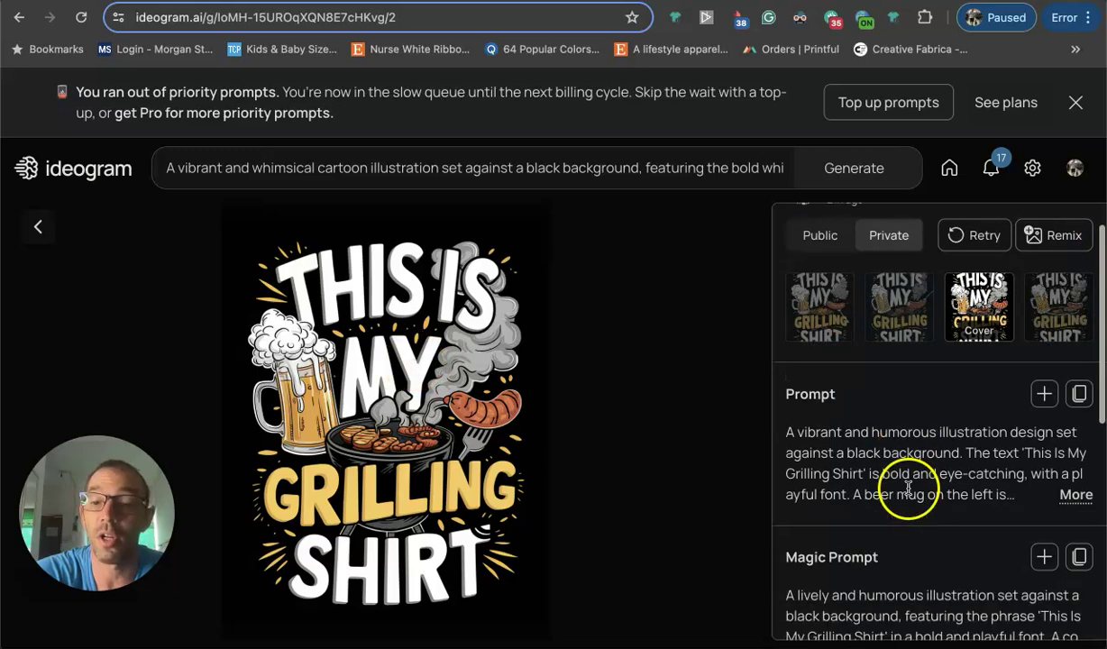
{"action": "left_click", "coordinate": [1043, 437]}
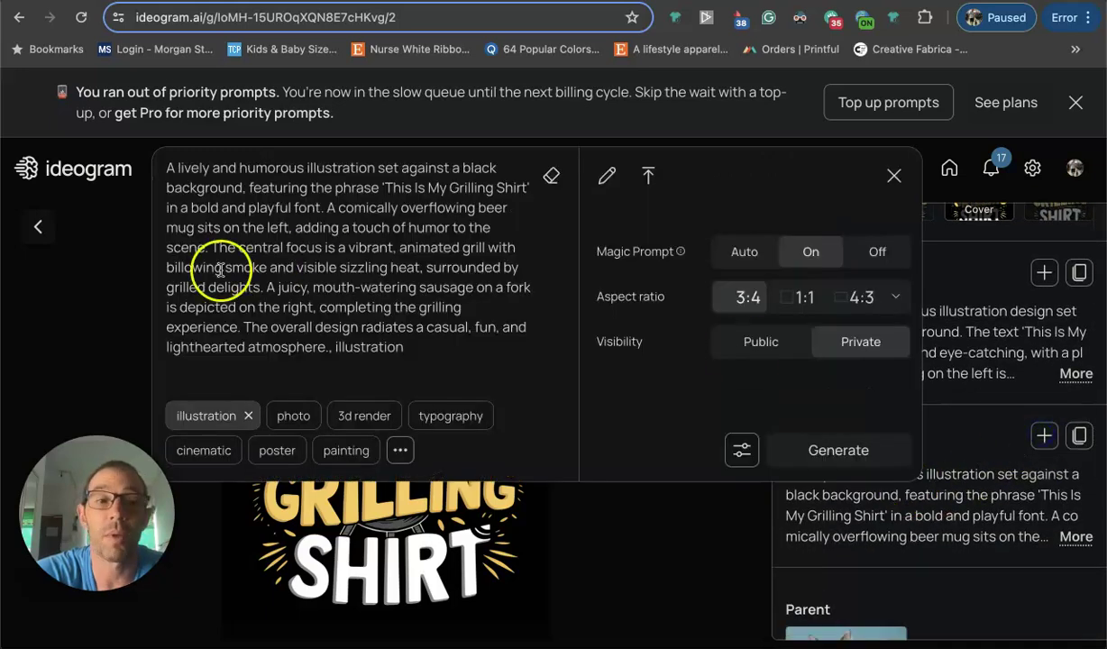
{"action": "left_click", "coordinate": [105, 325]}
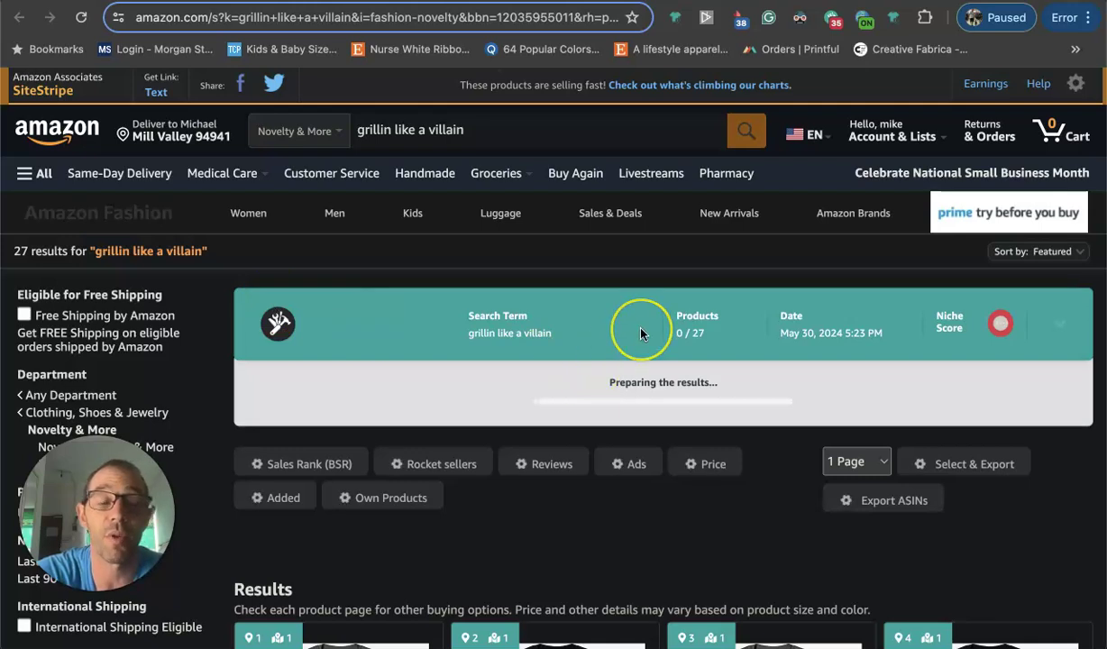
Step: Switch to the Amazon results for "grillin like a villain" and examine the competing shirt designs and their sales ranks
{"action": "scroll", "coordinate": [640, 333], "scroll_direction": "down", "scroll_amount": 8}
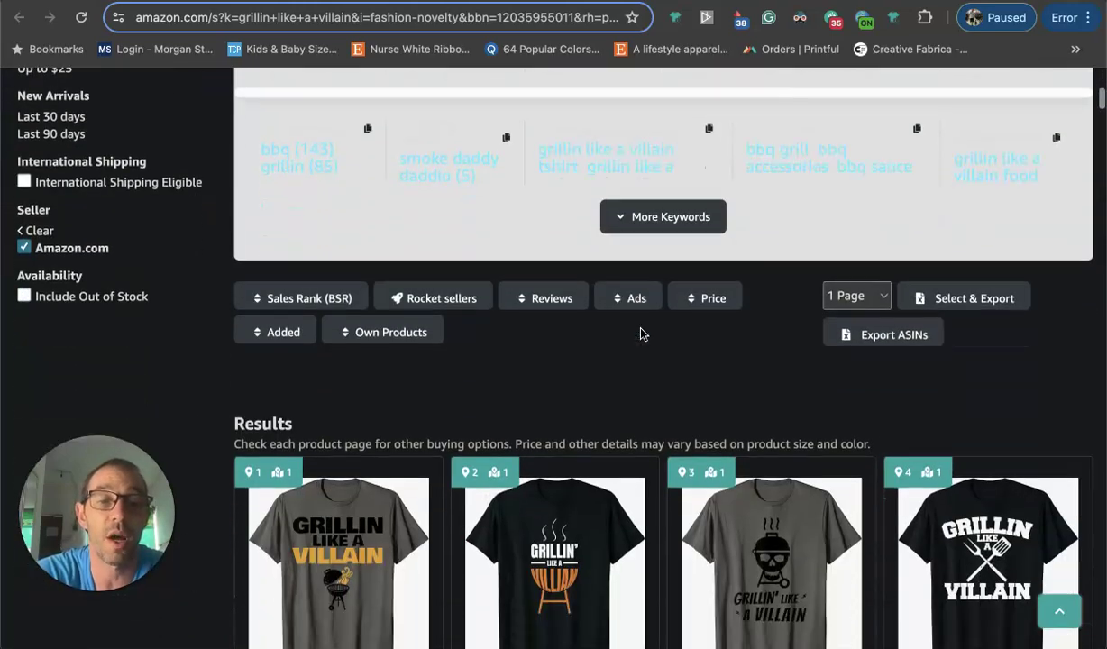
{"action": "scroll", "coordinate": [640, 334], "scroll_direction": "down", "scroll_amount": 2}
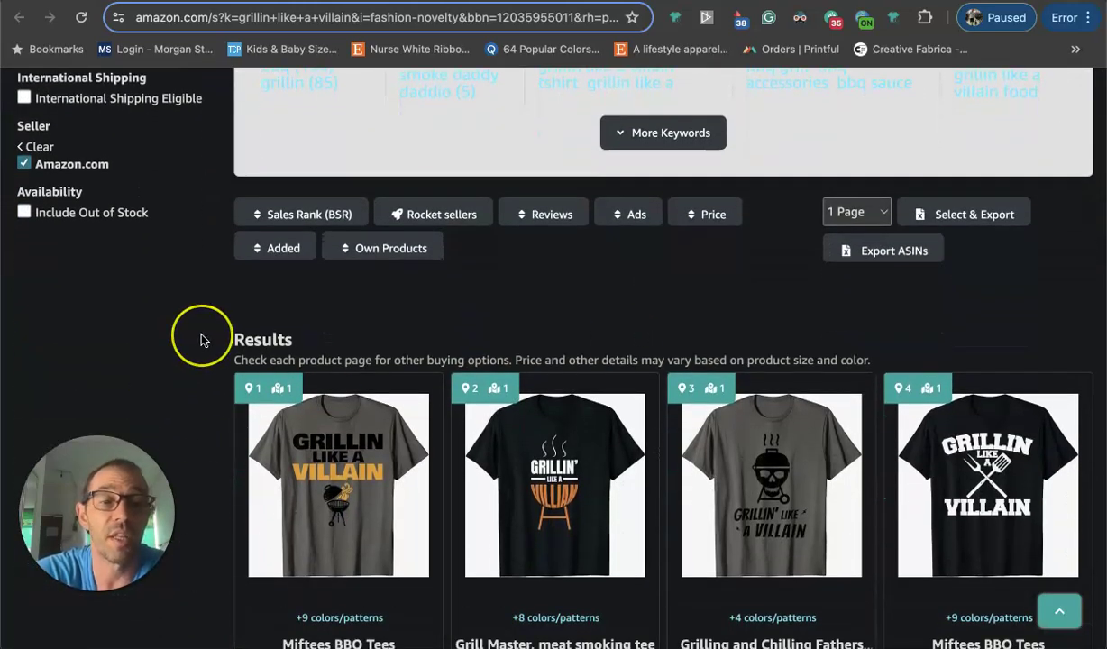
{"action": "scroll", "coordinate": [200, 339], "scroll_direction": "down", "scroll_amount": 3}
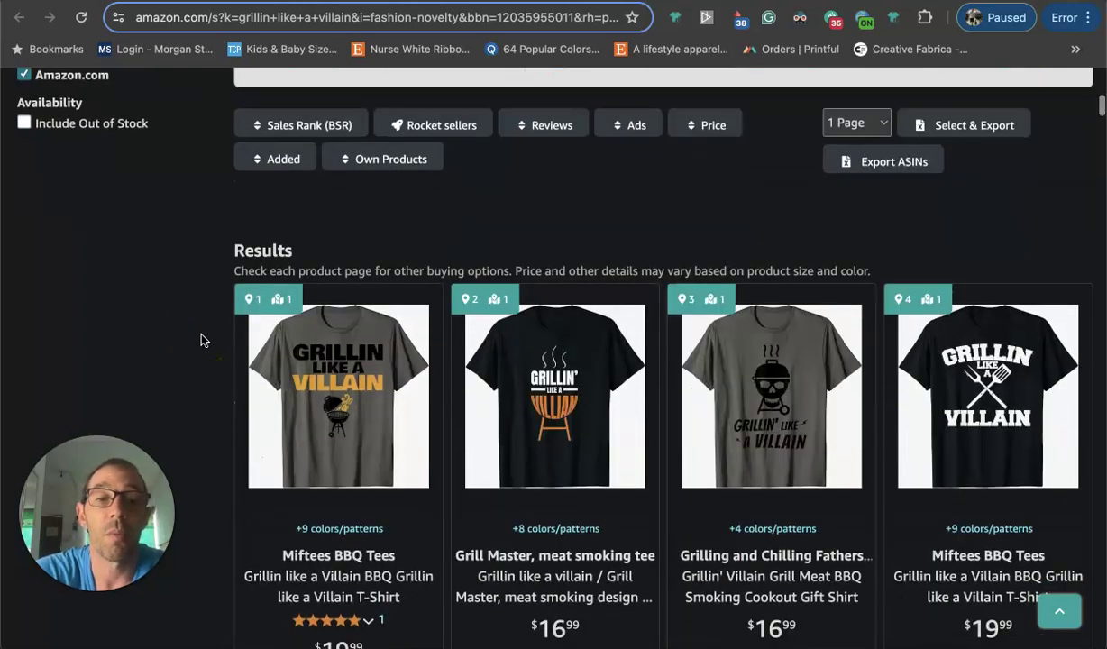
{"action": "scroll", "coordinate": [302, 340], "scroll_direction": "down", "scroll_amount": 1}
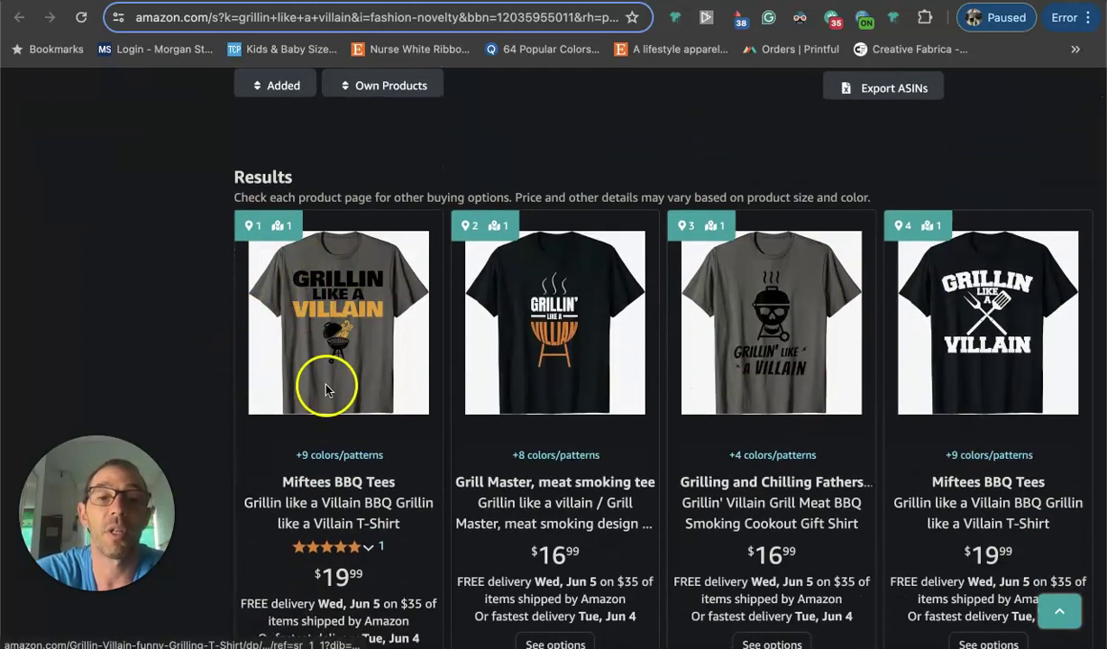
{"action": "scroll", "coordinate": [326, 390], "scroll_direction": "down", "scroll_amount": 1}
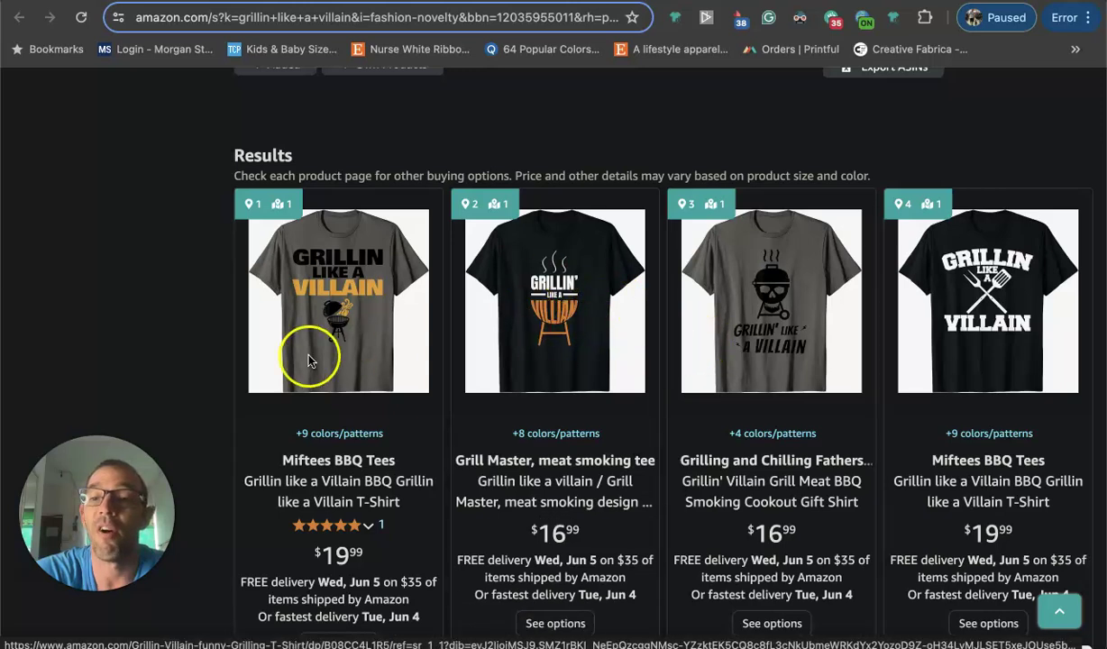
{"action": "scroll", "coordinate": [298, 324], "scroll_direction": "down", "scroll_amount": 4}
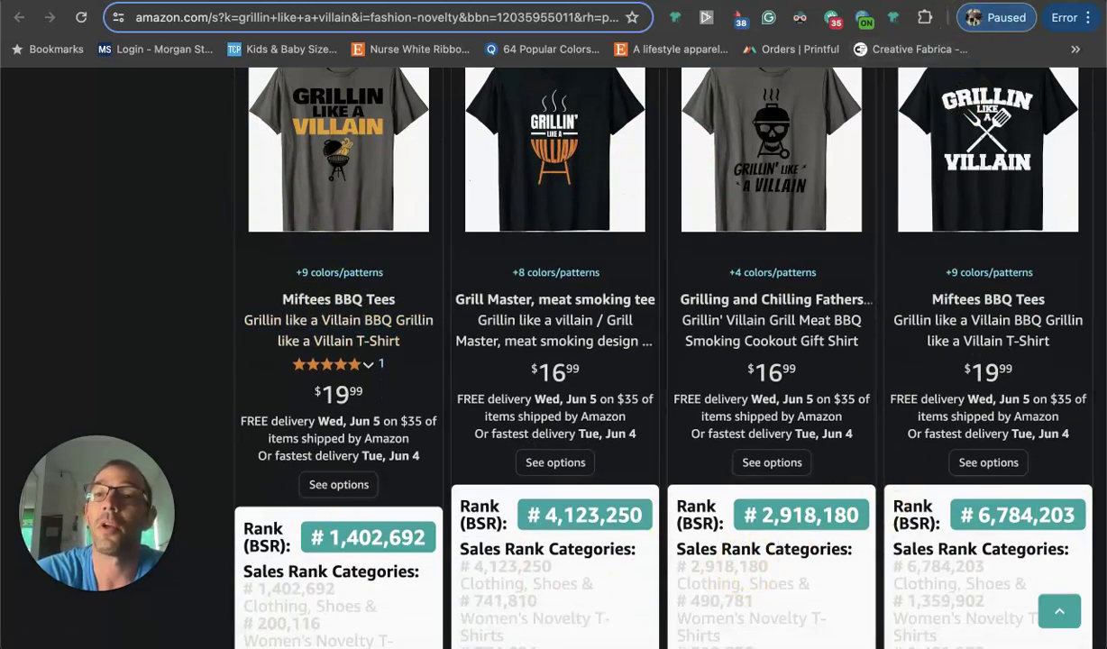
Step: Switch back to Ideogram, open the liked "Grillin' Like a Villain" design and view its variations, ending on the skull with the chef's hat
{"action": "key", "text": "ctrl+Tab"}
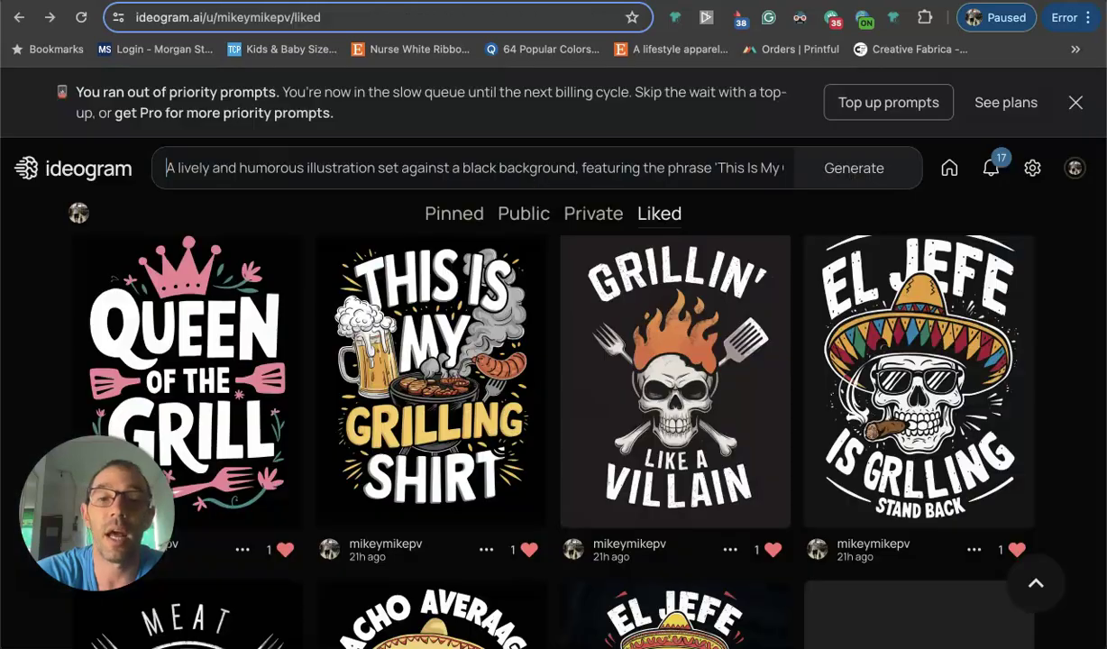
{"action": "left_click", "coordinate": [662, 341]}
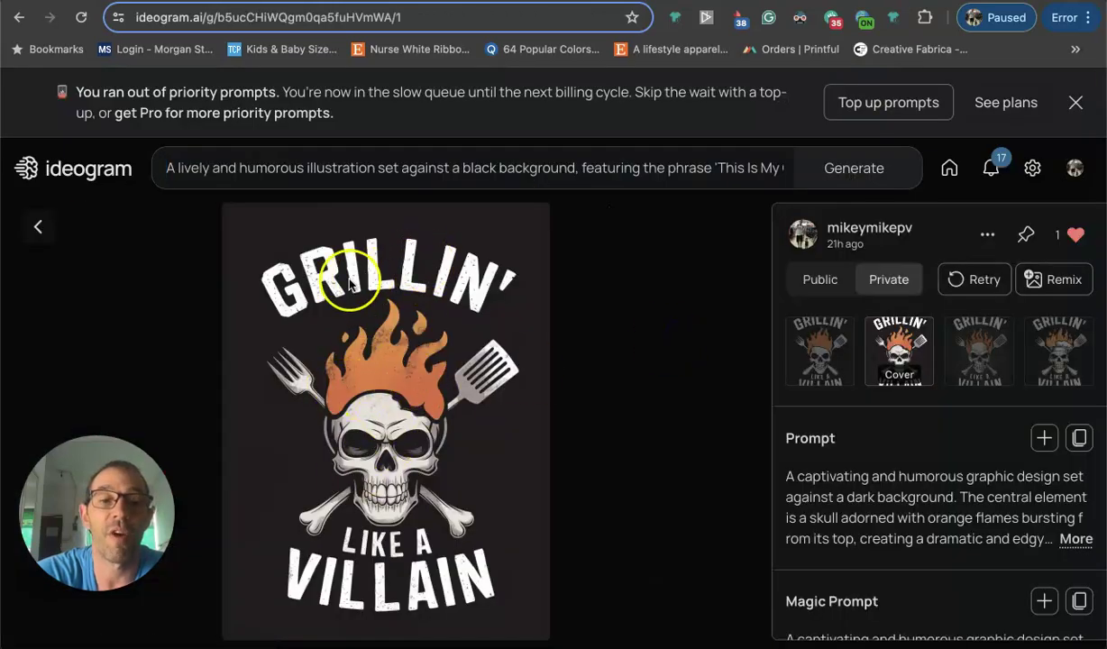
{"action": "left_click", "coordinate": [822, 341]}
{"action": "left_click", "coordinate": [901, 345]}
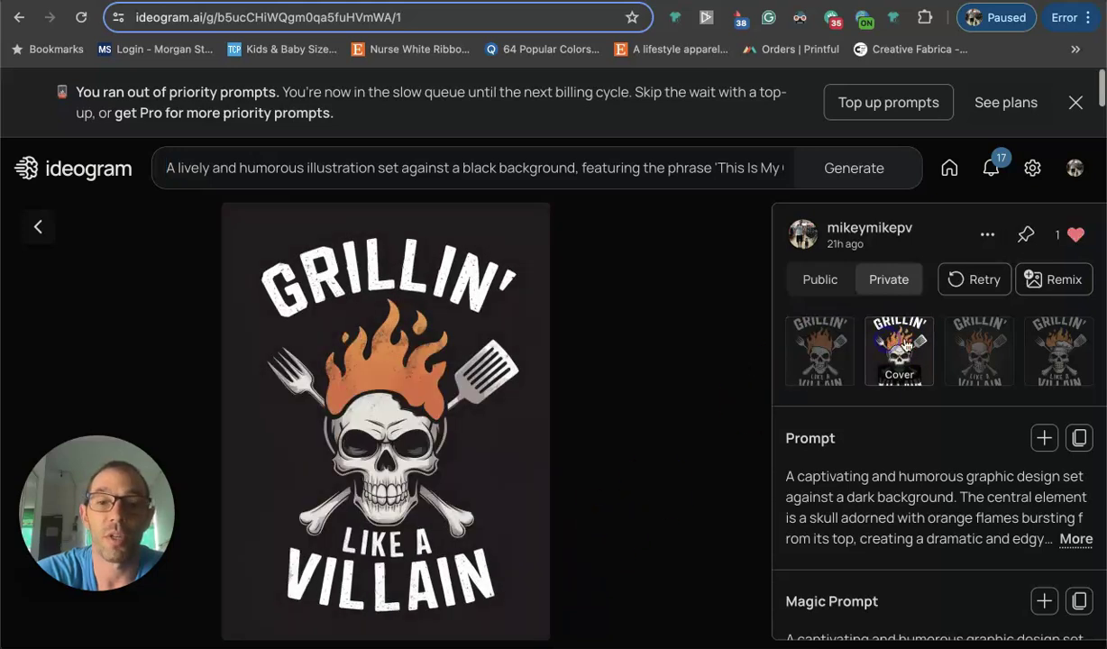
{"action": "left_click", "coordinate": [982, 350]}
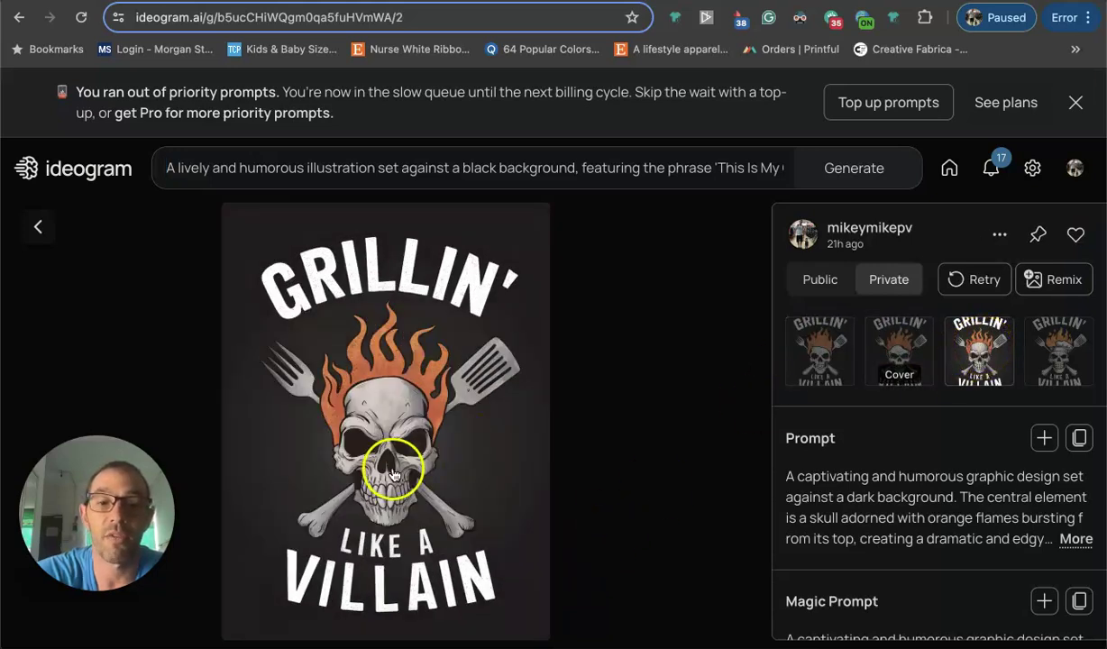
{"action": "left_click", "coordinate": [1061, 345]}
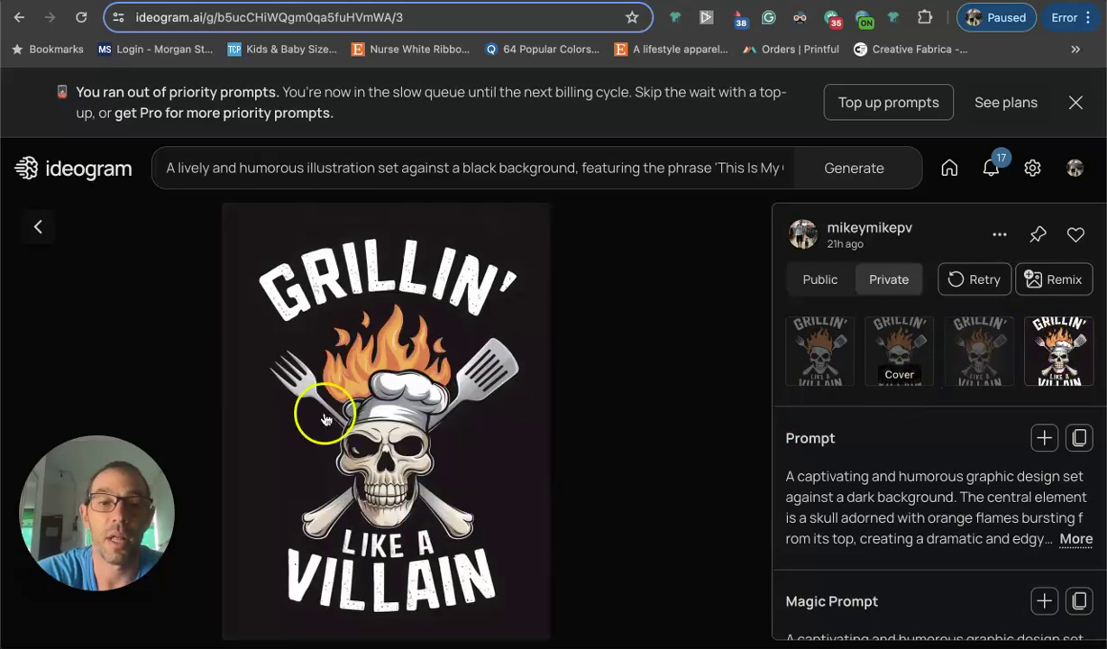
{"action": "left_click", "coordinate": [405, 383]}
{"action": "left_click", "coordinate": [407, 384]}
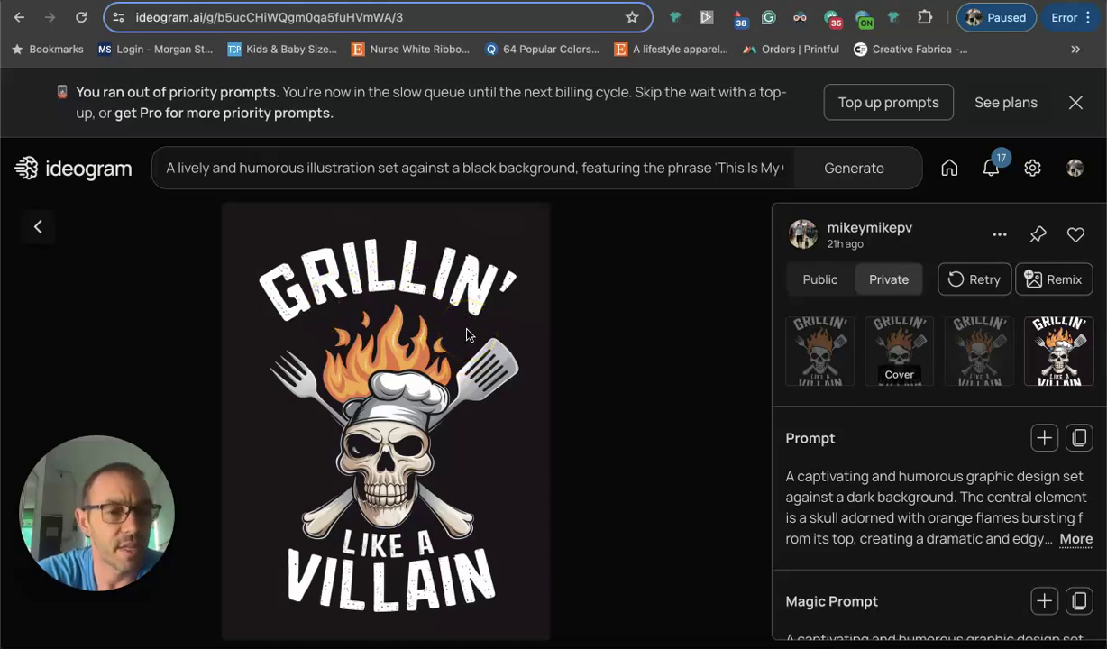
Step: Switch to the Amazon results for "el jefe is grillin stand back" and examine the competing sombrero skull shirt designs close up
{"action": "key", "text": "ctrl+Tab"}
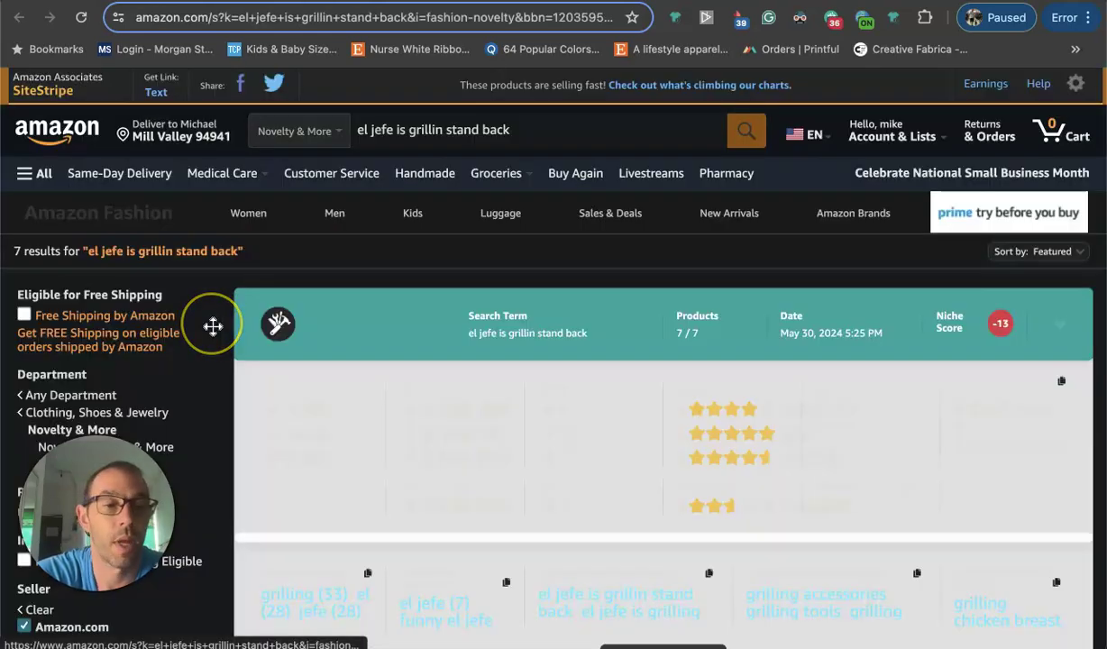
{"action": "scroll", "coordinate": [212, 326], "scroll_direction": "down", "scroll_amount": 1}
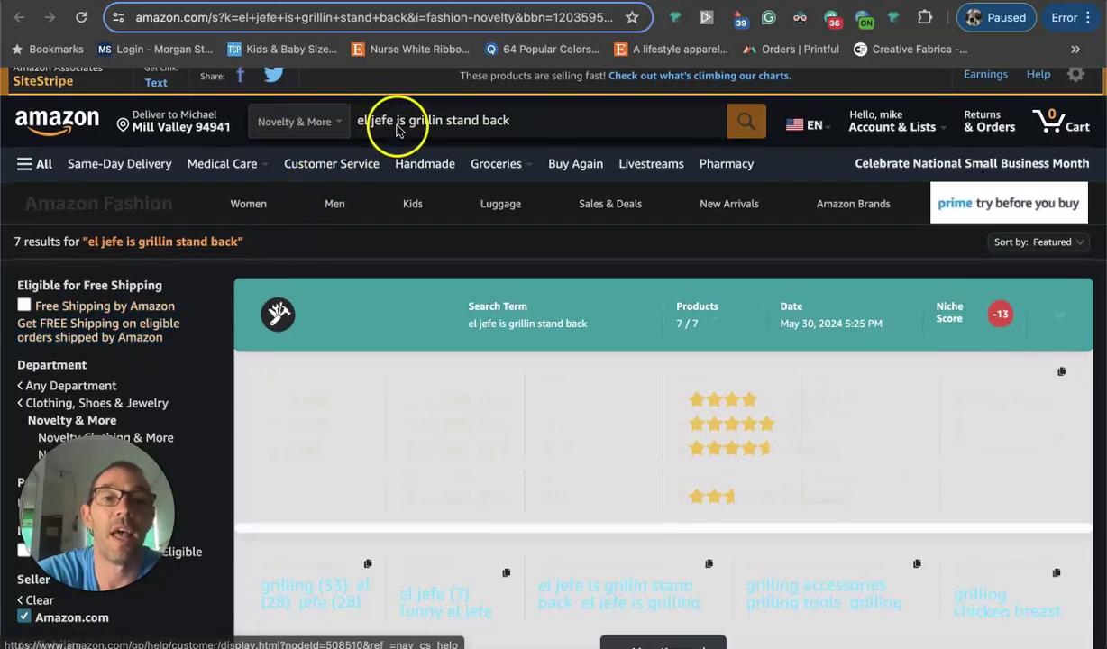
{"action": "scroll", "coordinate": [501, 315], "scroll_direction": "down", "scroll_amount": 5}
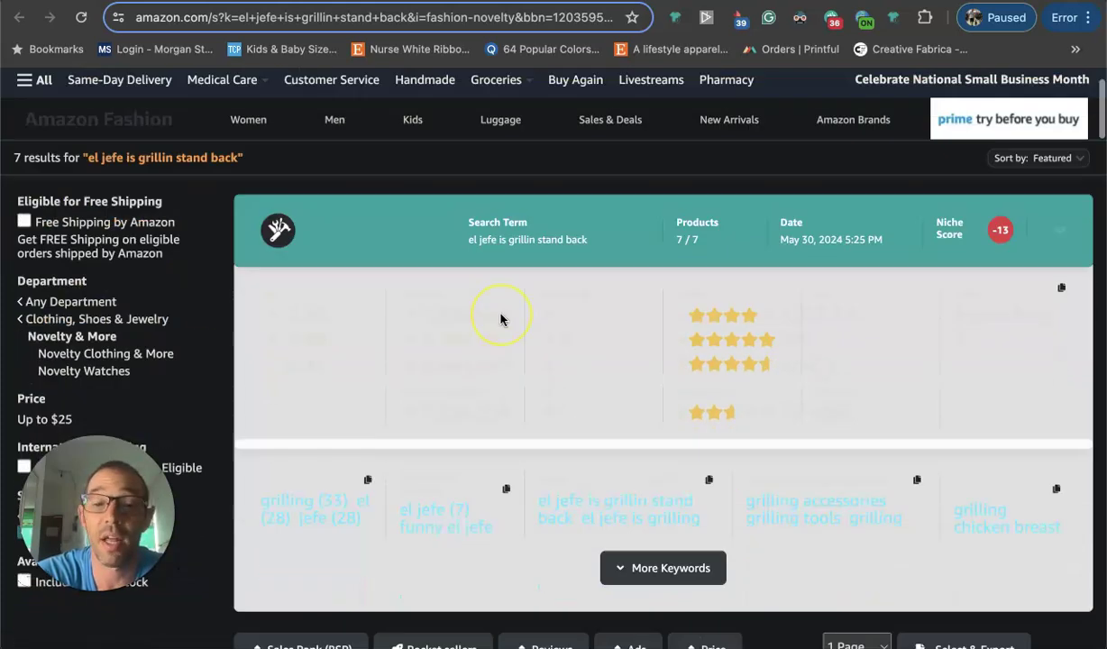
{"action": "scroll", "coordinate": [500, 318], "scroll_direction": "down", "scroll_amount": 3}
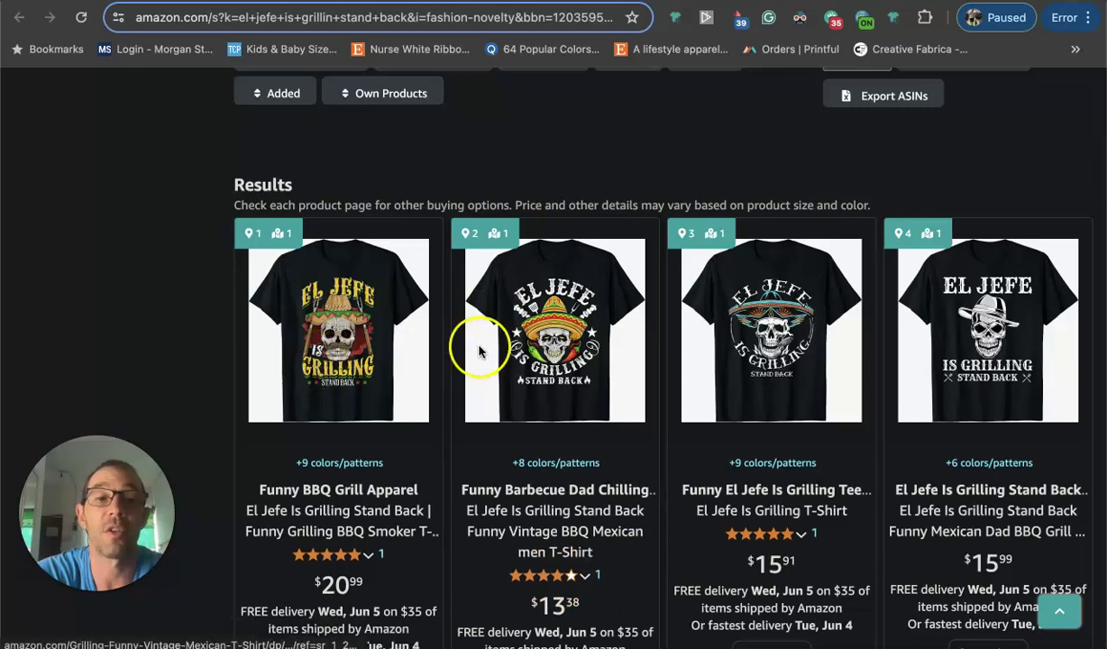
{"action": "scroll", "coordinate": [351, 327], "scroll_direction": "up", "scroll_amount": 5}
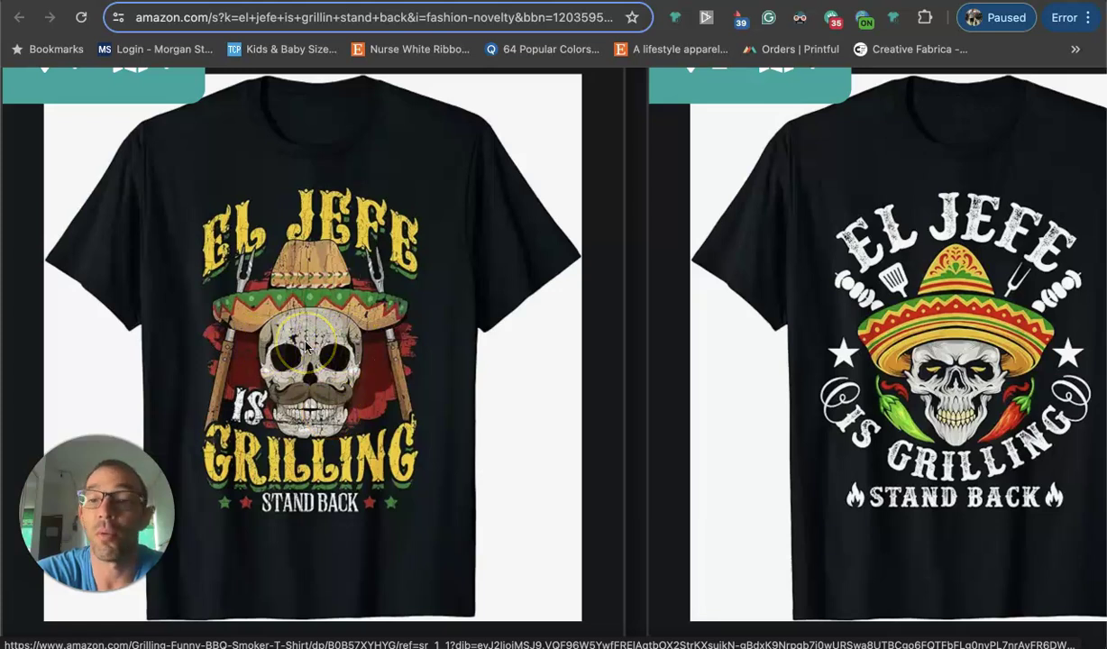
{"action": "scroll", "coordinate": [307, 345], "scroll_direction": "down", "scroll_amount": 3}
{"action": "scroll", "coordinate": [609, 428], "scroll_direction": "up", "scroll_amount": 3}
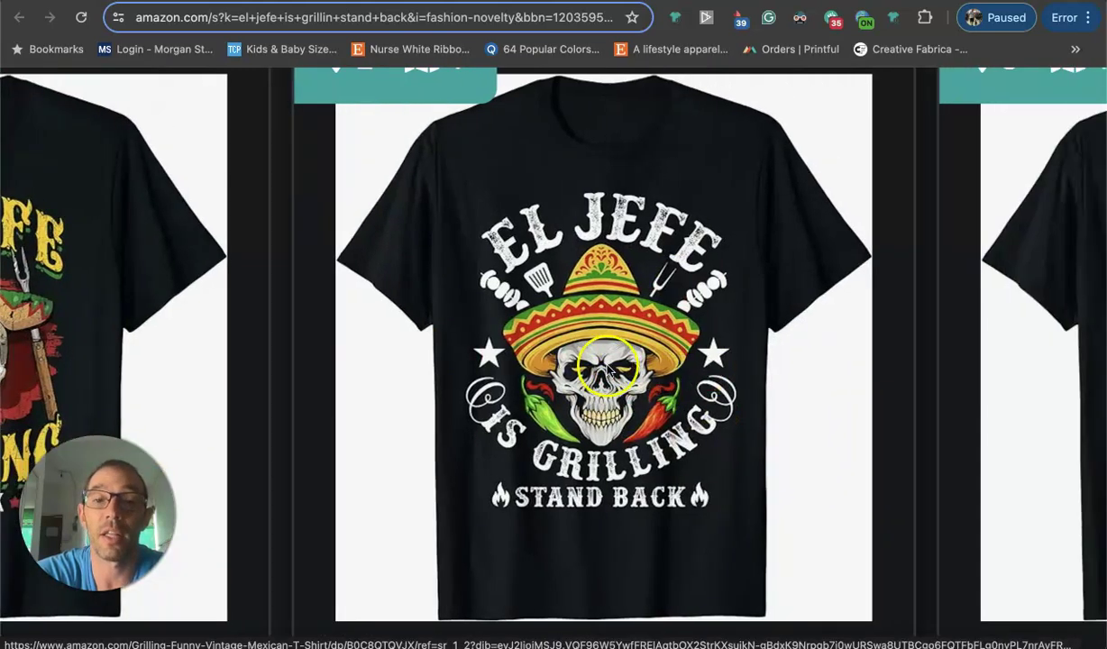
{"action": "scroll", "coordinate": [609, 369], "scroll_direction": "down", "scroll_amount": 3}
{"action": "scroll", "coordinate": [766, 358], "scroll_direction": "down", "scroll_amount": 1}
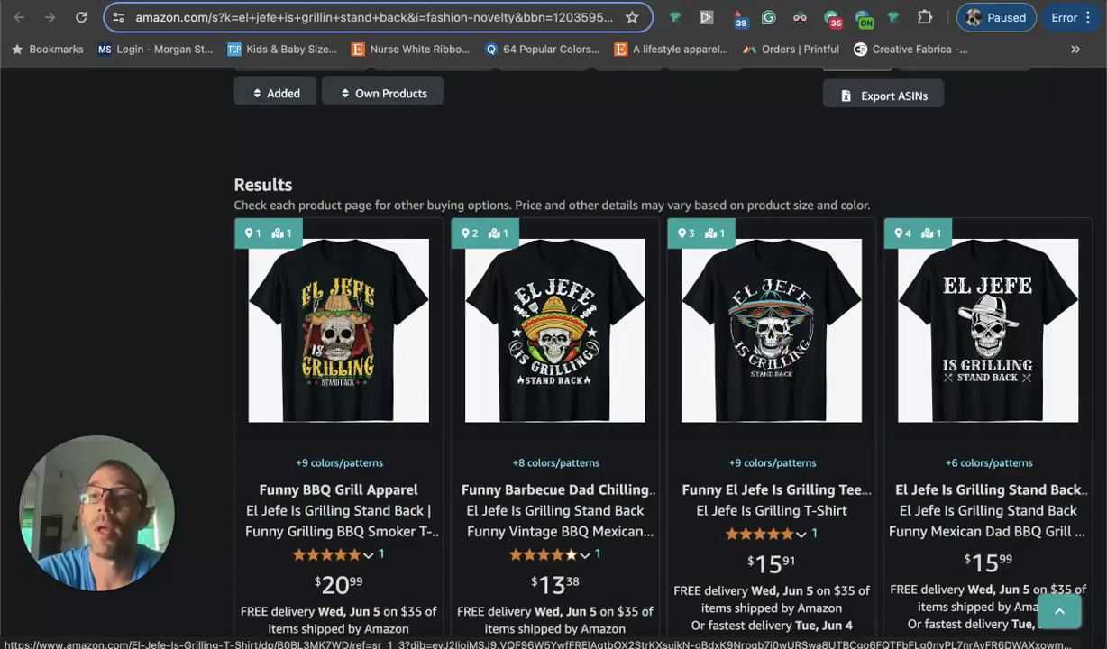
Step: Switch back to Ideogram and view both liked "El Jefe Is Grilling Stand Back" sombrero skull designs, returning to the liked gallery
{"action": "key", "text": "ctrl+Tab"}
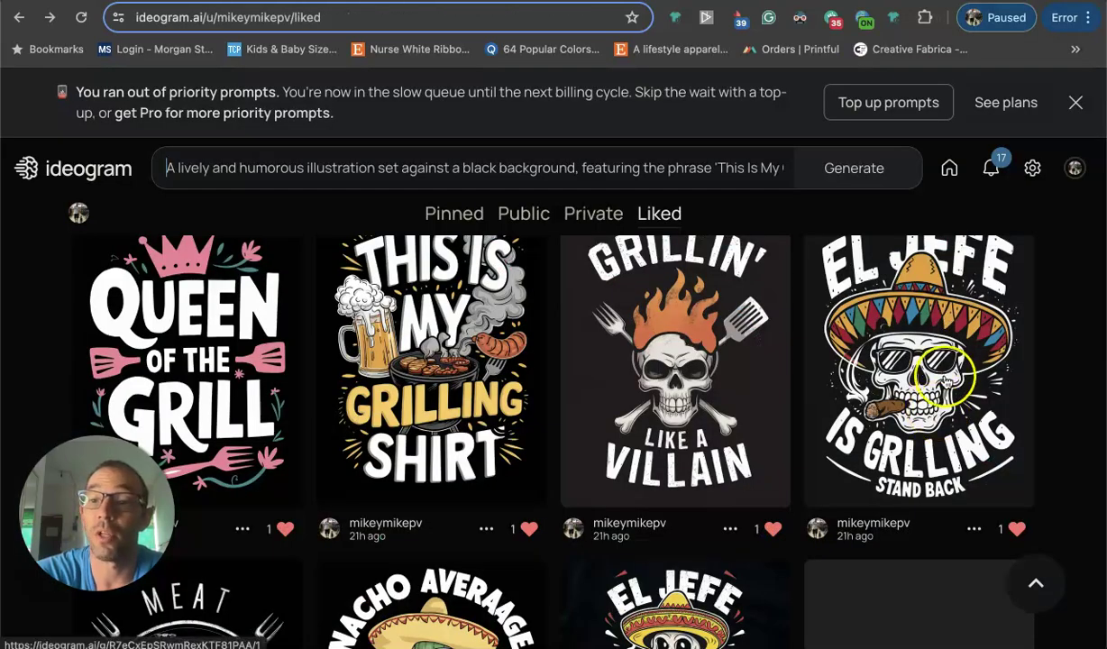
{"action": "left_click", "coordinate": [922, 380]}
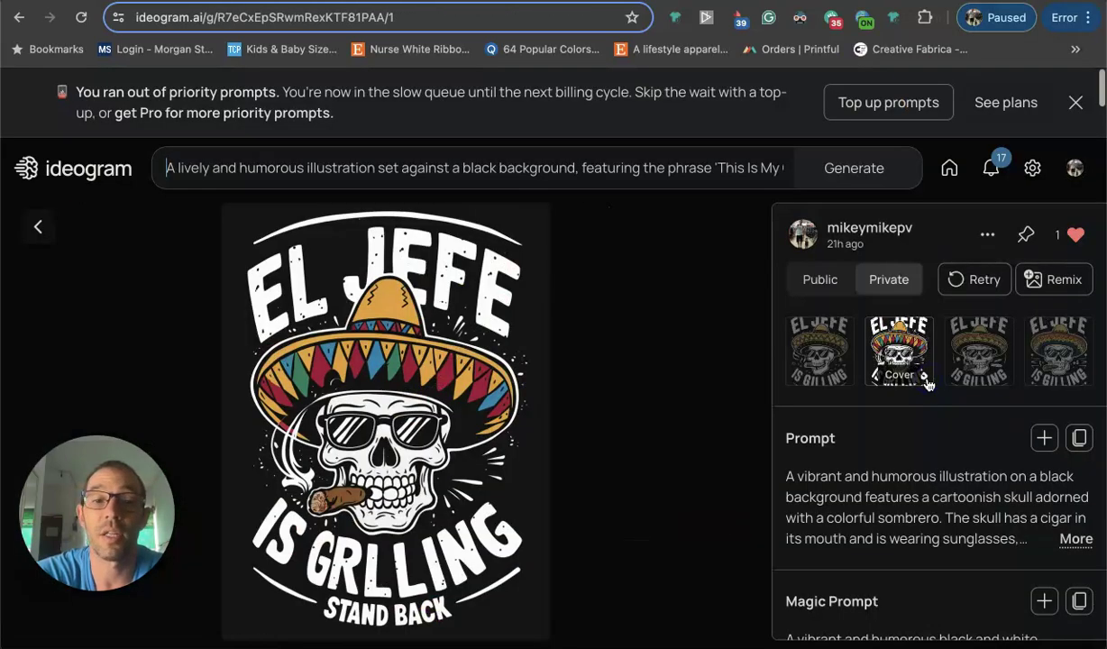
{"action": "left_click", "coordinate": [36, 227]}
{"action": "scroll", "coordinate": [586, 374], "scroll_direction": "down", "scroll_amount": 3}
{"action": "left_click", "coordinate": [641, 456]}
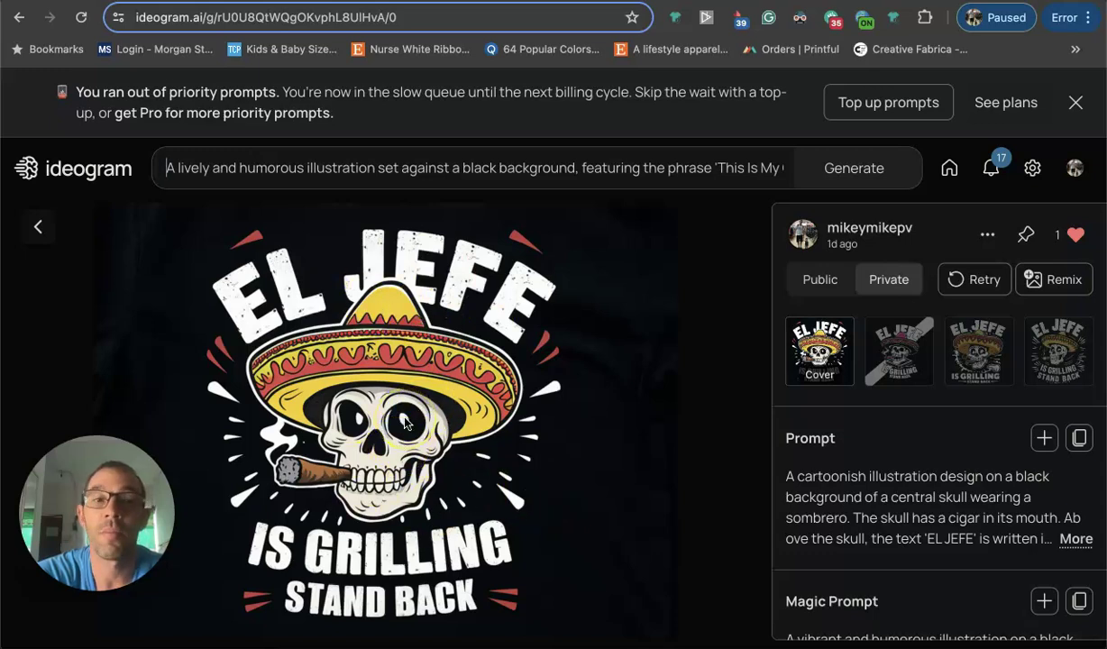
{"action": "left_click", "coordinate": [38, 227]}
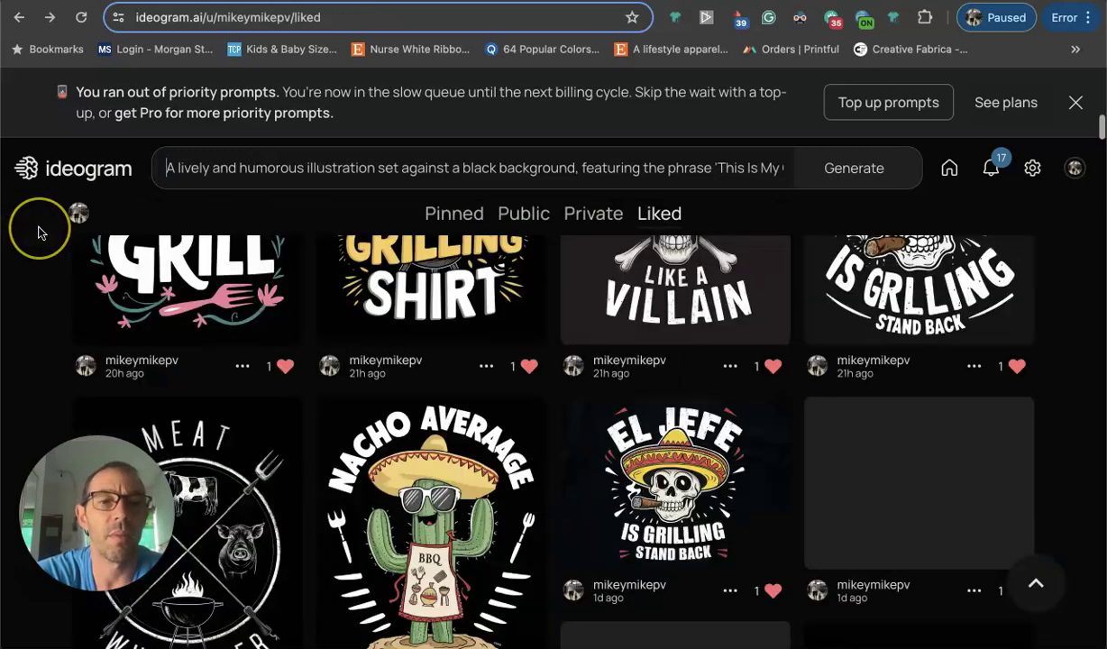
{"action": "scroll", "coordinate": [250, 327], "scroll_direction": "down", "scroll_amount": 1}
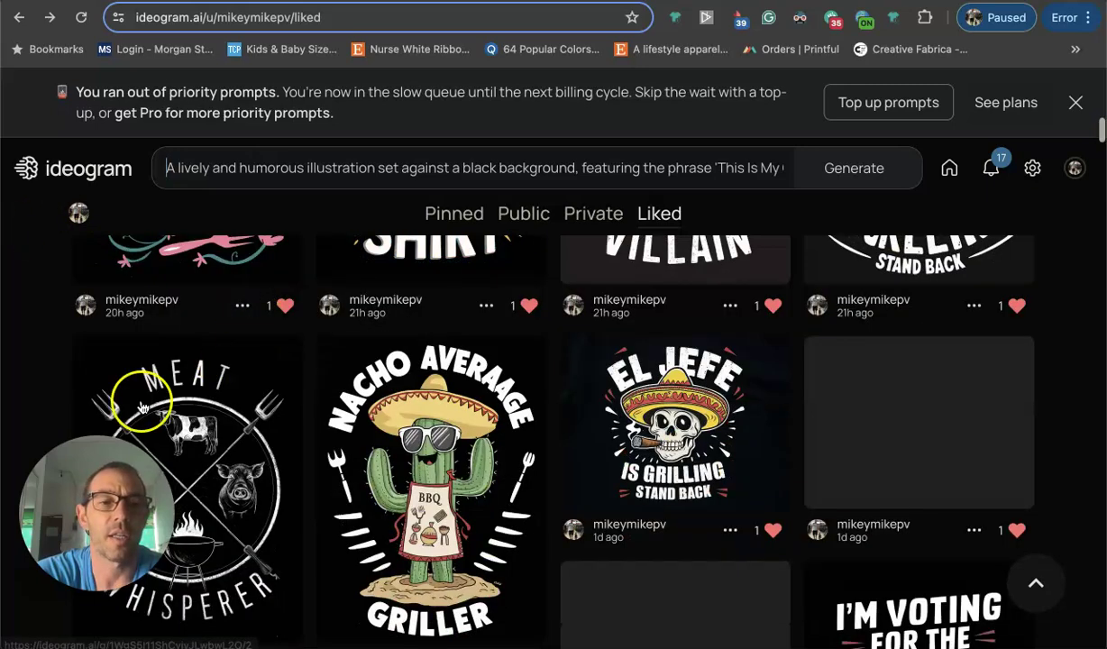
Step: Switch to the Amazon results for "meat whisperer" and examine the result count, the competing shirt designs and their sales ranks
{"action": "key", "text": "ctrl+Tab"}
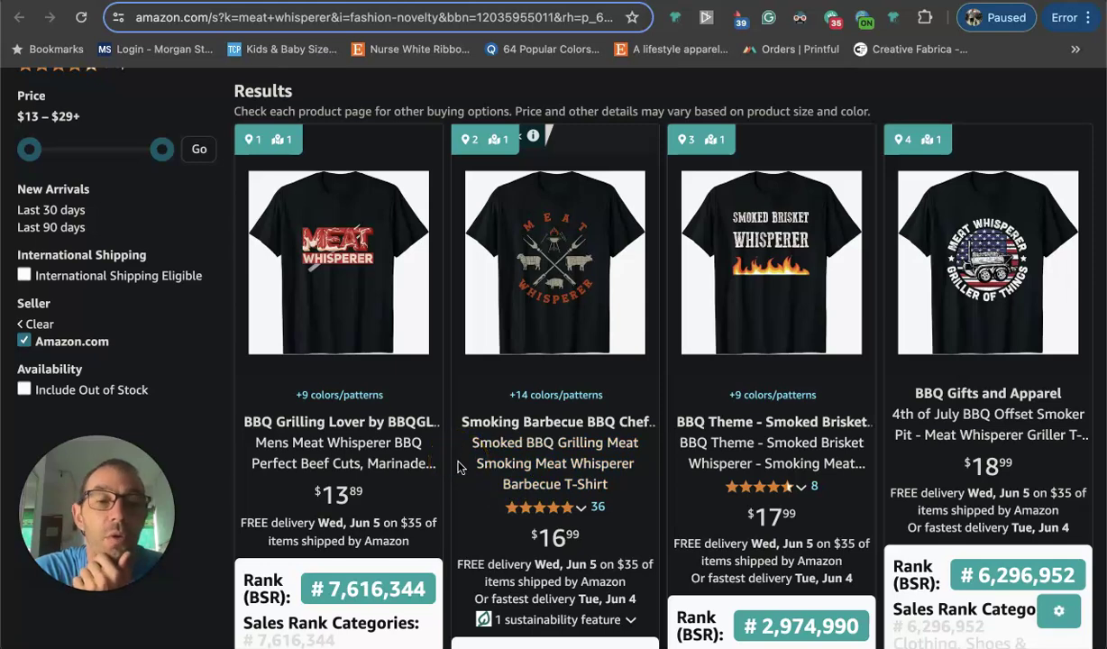
{"action": "scroll", "coordinate": [507, 437], "scroll_direction": "up", "scroll_amount": 10}
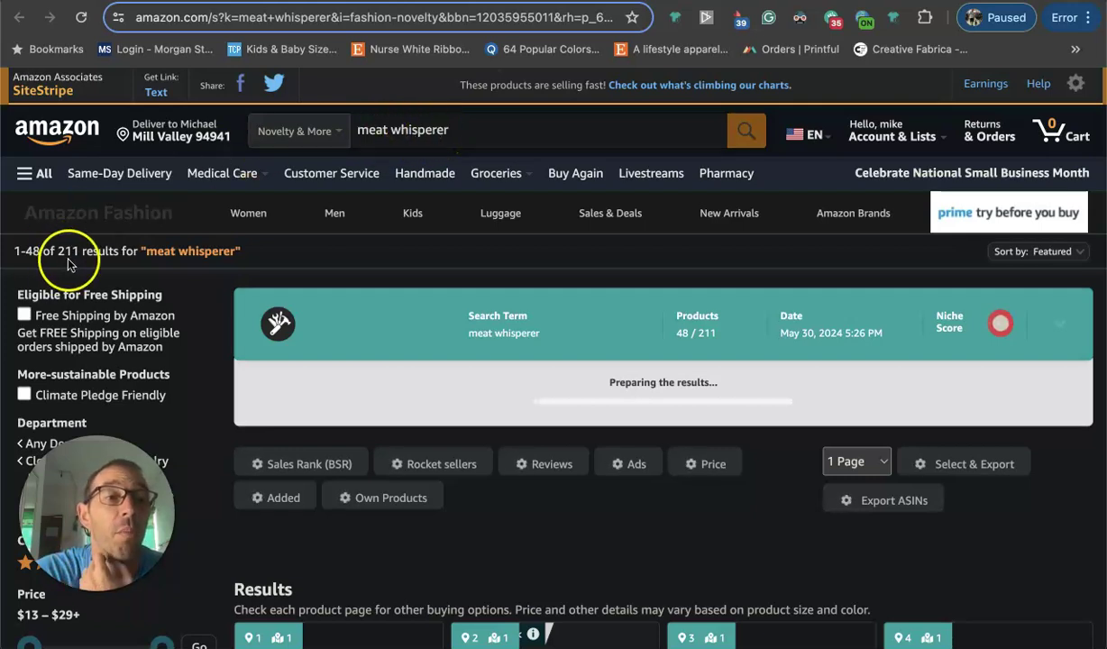
{"action": "scroll", "coordinate": [491, 279], "scroll_direction": "down", "scroll_amount": 5}
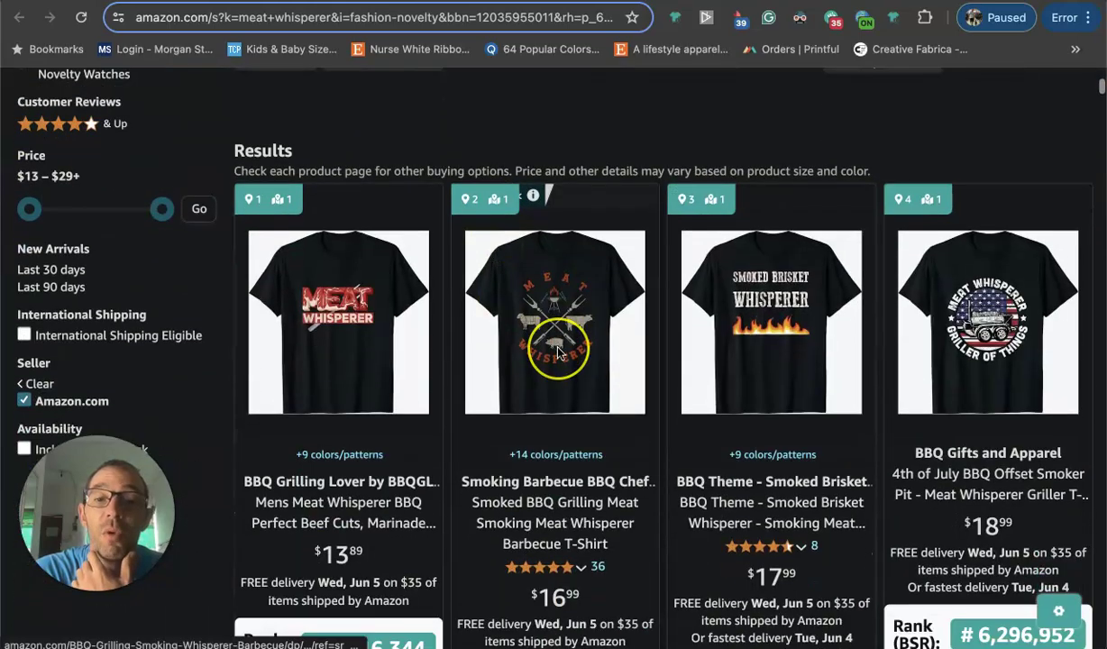
{"action": "scroll", "coordinate": [557, 347], "scroll_direction": "up", "scroll_amount": 5}
{"action": "scroll", "coordinate": [557, 351], "scroll_direction": "down", "scroll_amount": 10}
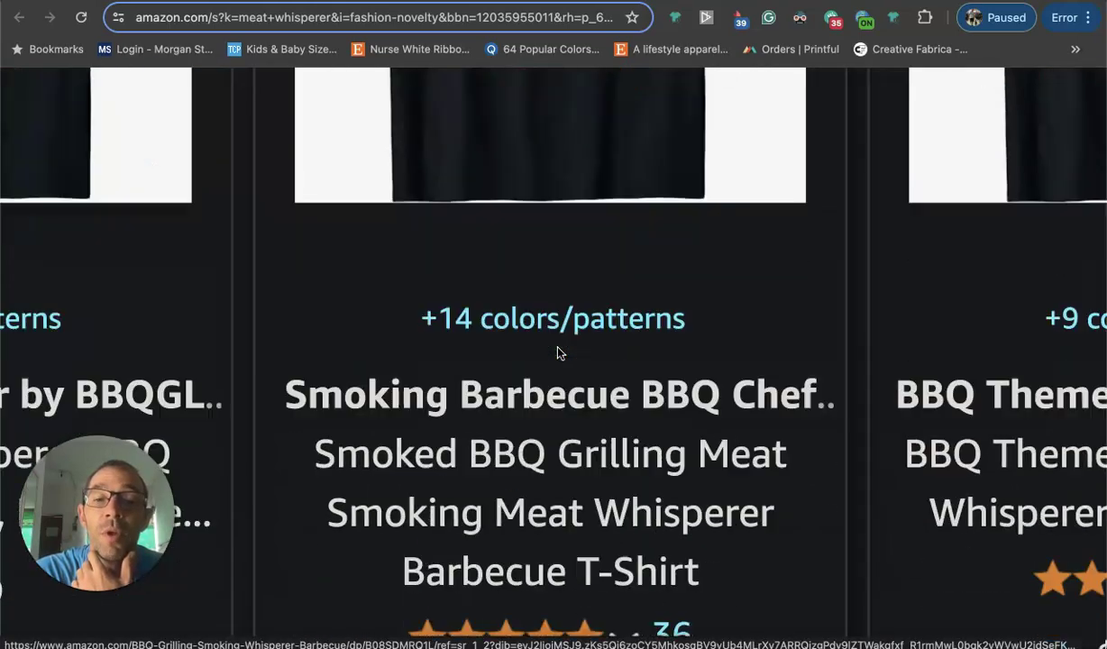
{"action": "scroll", "coordinate": [559, 351], "scroll_direction": "down", "scroll_amount": 3}
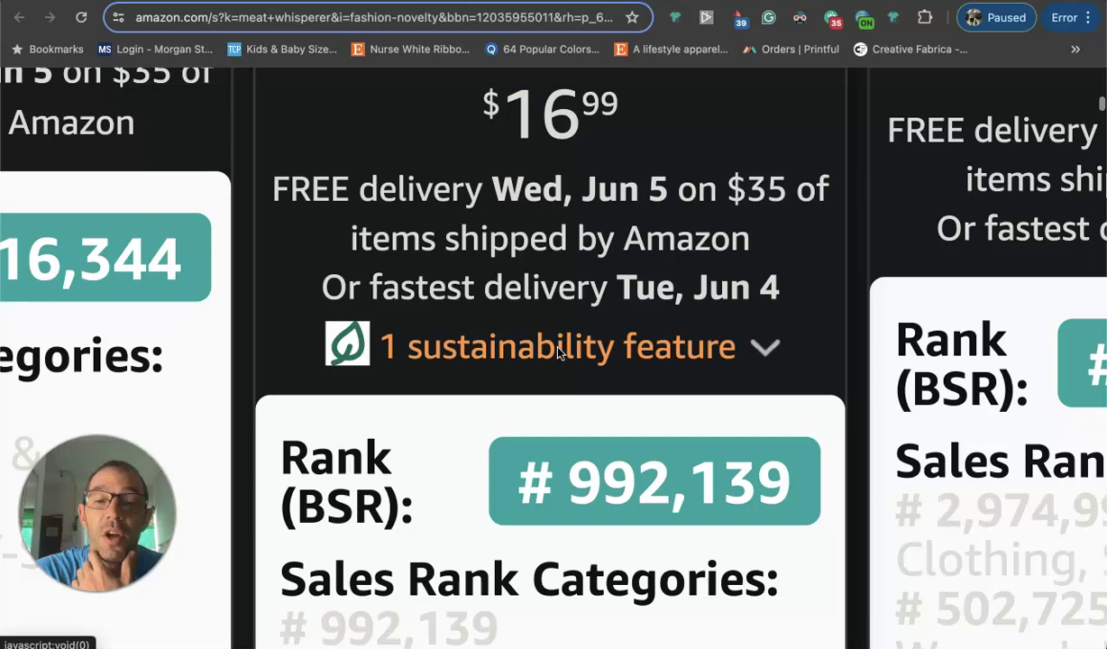
{"action": "scroll", "coordinate": [559, 352], "scroll_direction": "down", "scroll_amount": 5}
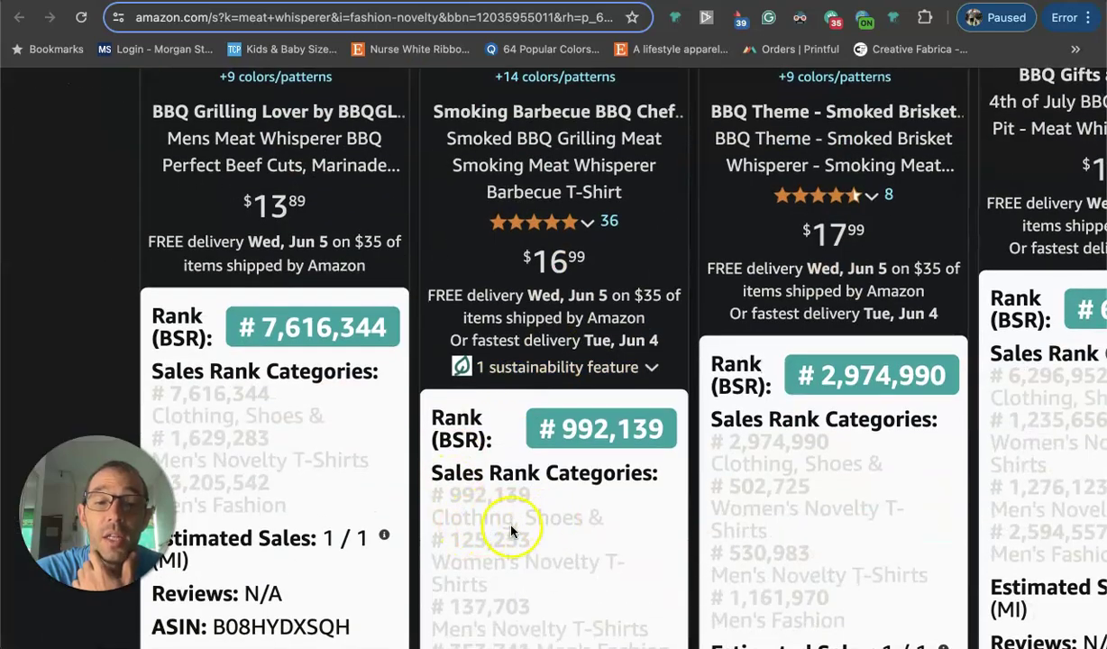
{"action": "scroll", "coordinate": [566, 530], "scroll_direction": "up", "scroll_amount": 3}
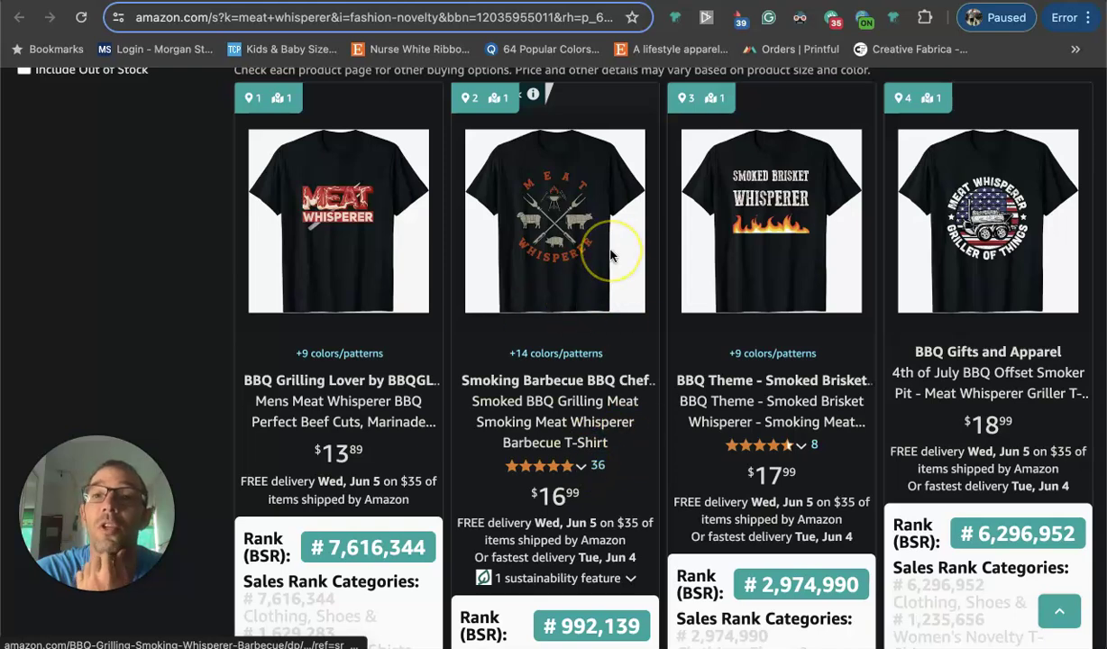
Step: Switch back to Ideogram, open the liked "Meat Whisperer" design and compare its four variations, inspecting the striped-cow version close up
{"action": "key", "text": "ctrl+Tab"}
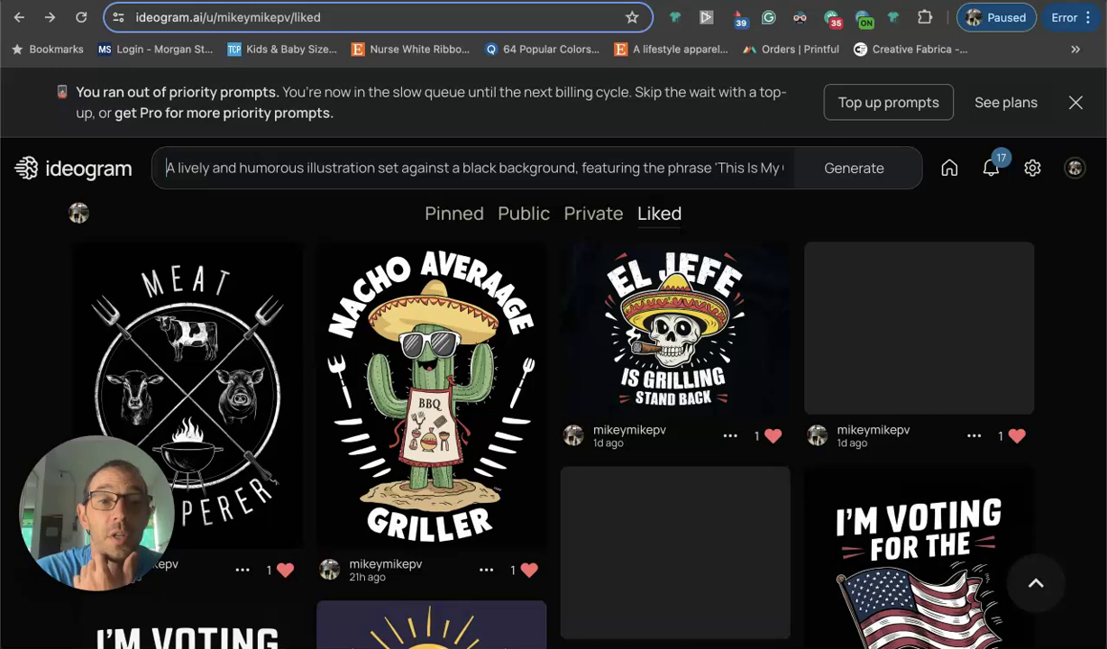
{"action": "scroll", "coordinate": [606, 397], "scroll_direction": "down", "scroll_amount": 1}
{"action": "left_click", "coordinate": [256, 383]}
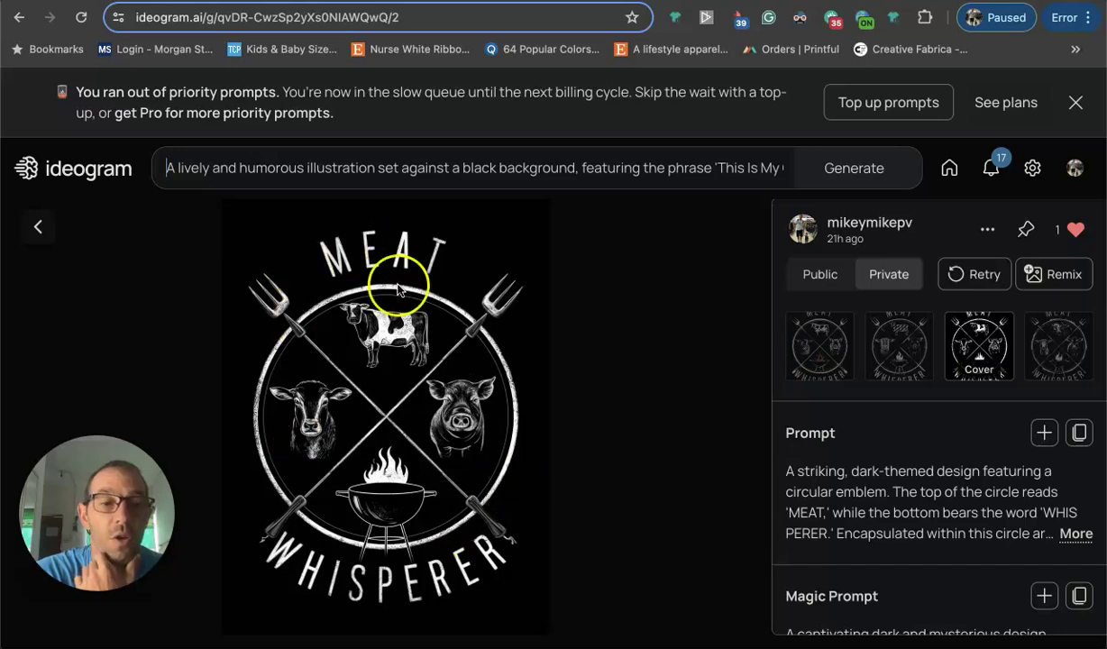
{"action": "left_click", "coordinate": [824, 350]}
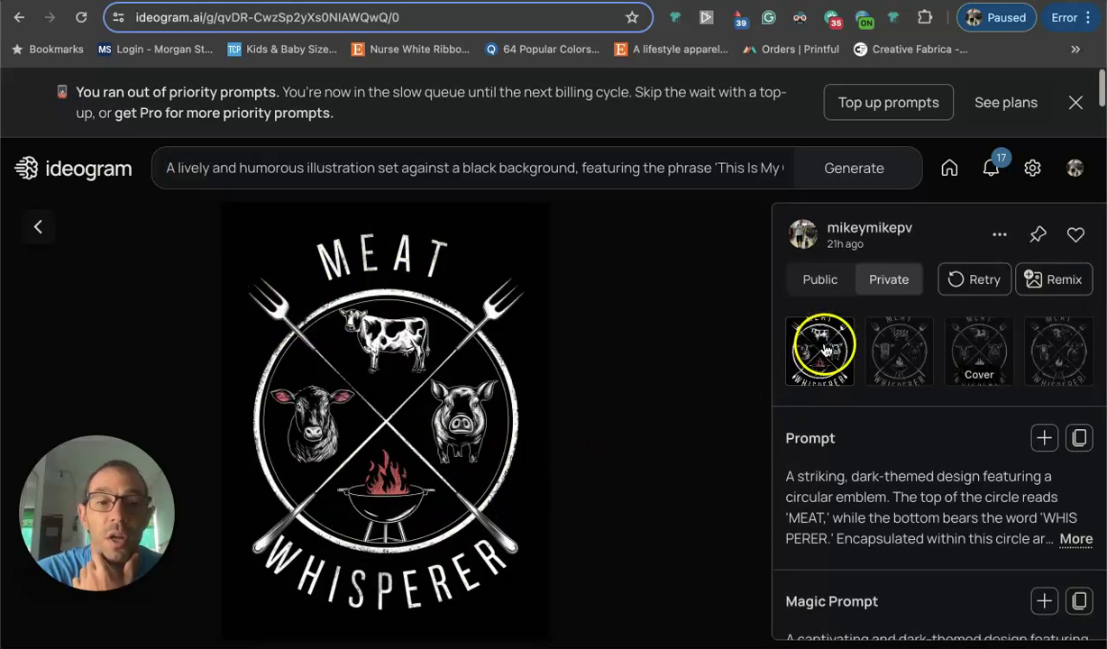
{"action": "left_click", "coordinate": [904, 351]}
{"action": "left_click", "coordinate": [988, 351]}
{"action": "left_click", "coordinate": [928, 352]}
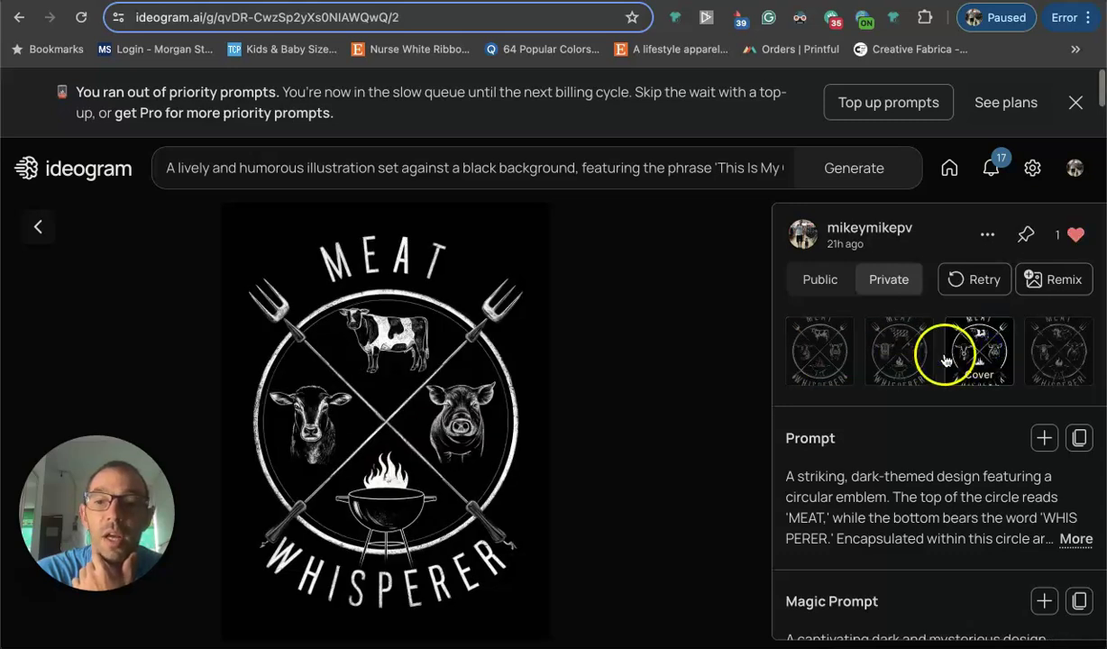
{"action": "left_click", "coordinate": [487, 329]}
{"action": "left_click", "coordinate": [380, 345]}
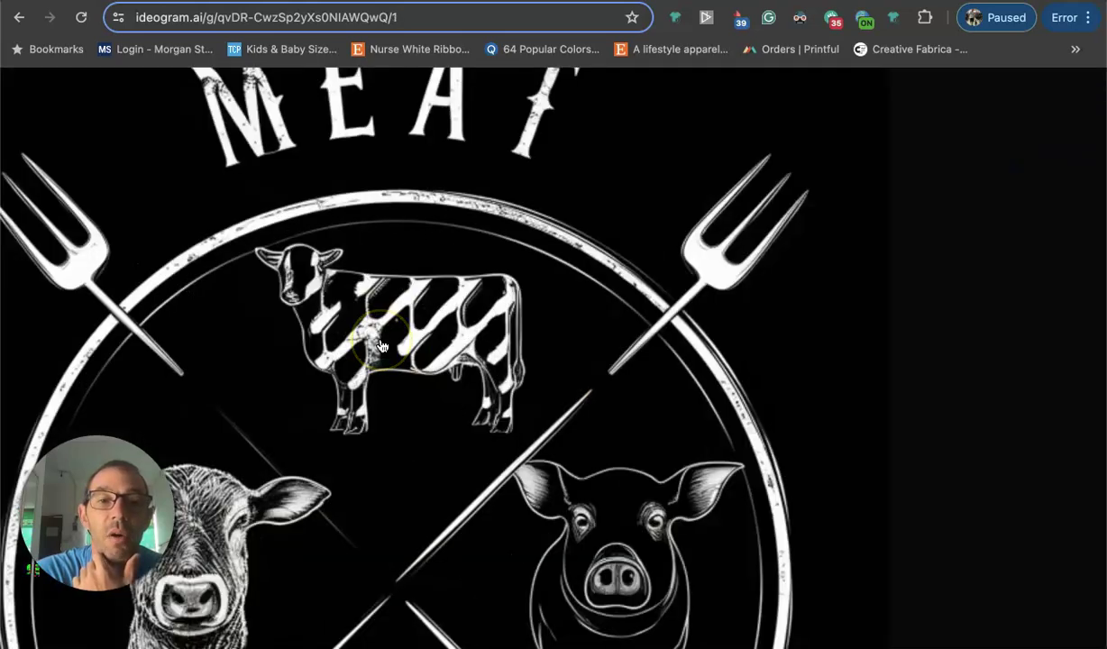
{"action": "left_click", "coordinate": [964, 383]}
{"action": "left_click", "coordinate": [1067, 356]}
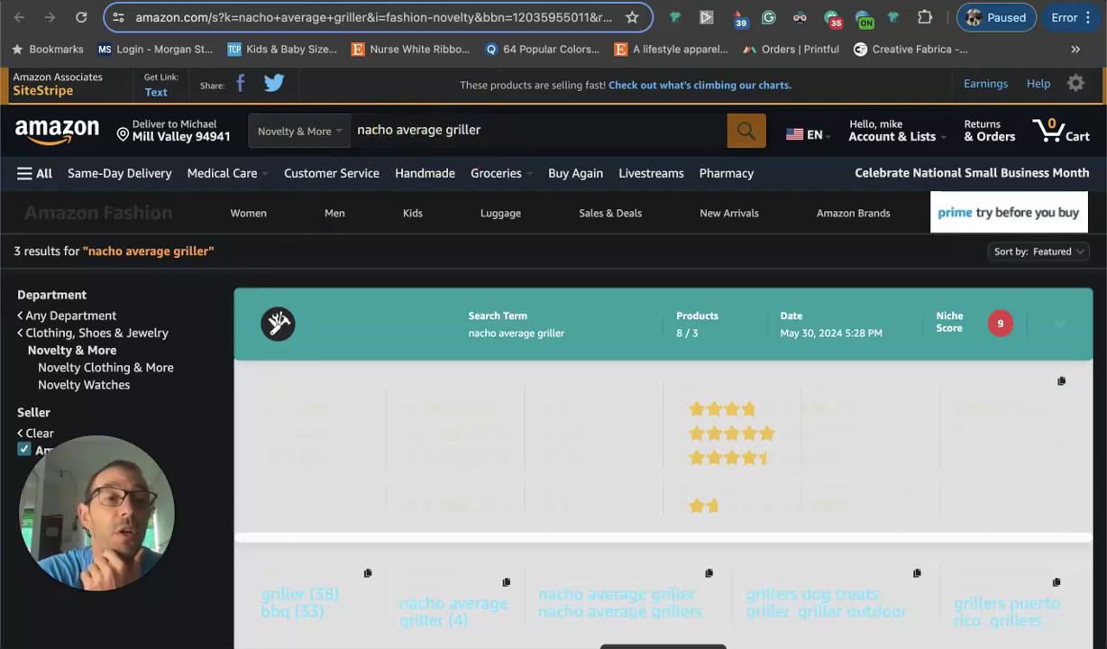
Step: Examine the competing "nacho average griller" shirt designs close up on Amazon, along with their prices and sales ranks
{"action": "scroll", "coordinate": [516, 334], "scroll_direction": "down", "scroll_amount": 10}
{"action": "scroll", "coordinate": [516, 333], "scroll_direction": "up", "scroll_amount": 3}
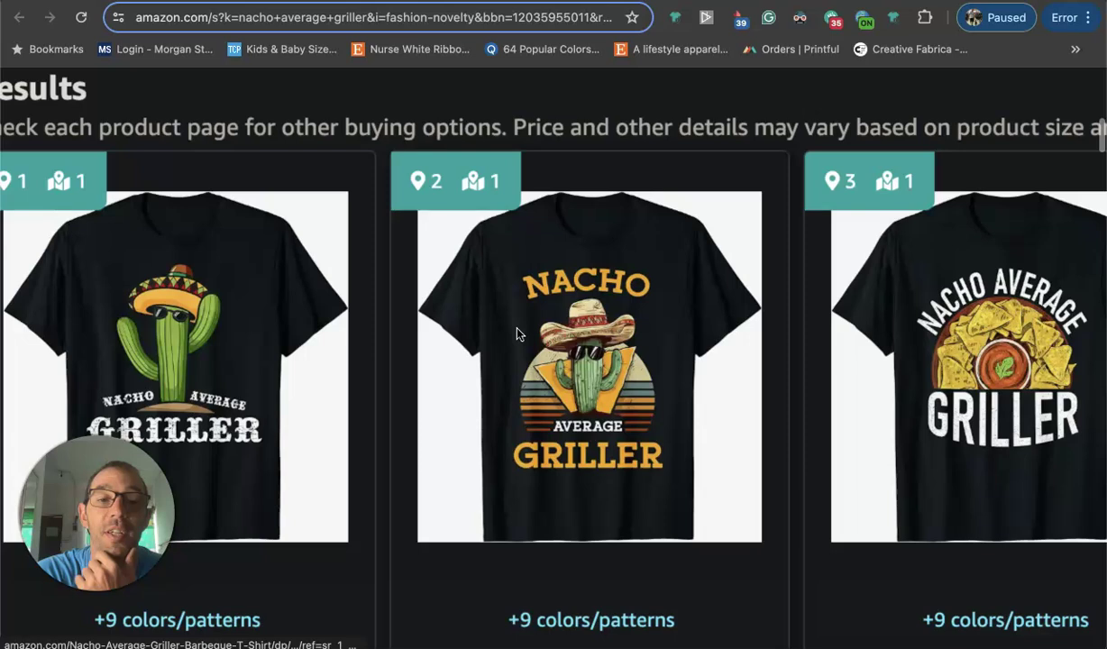
{"action": "scroll", "coordinate": [517, 334], "scroll_direction": "down", "scroll_amount": 2}
{"action": "scroll", "coordinate": [516, 333], "scroll_direction": "up", "scroll_amount": 3}
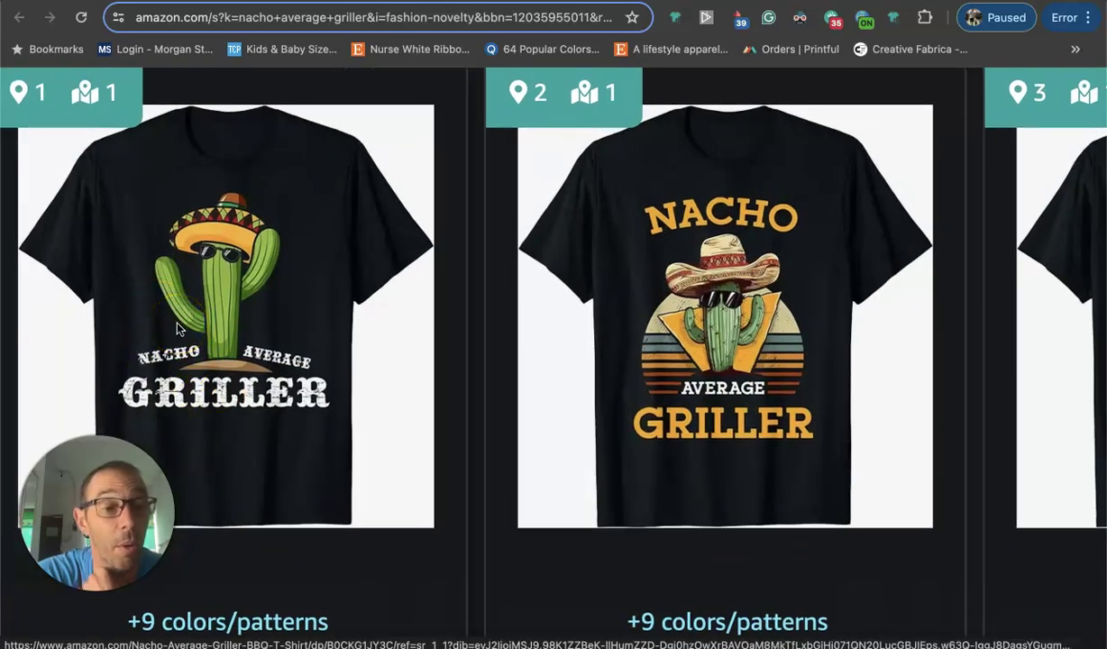
{"action": "scroll", "coordinate": [177, 329], "scroll_direction": "right", "scroll_amount": 5}
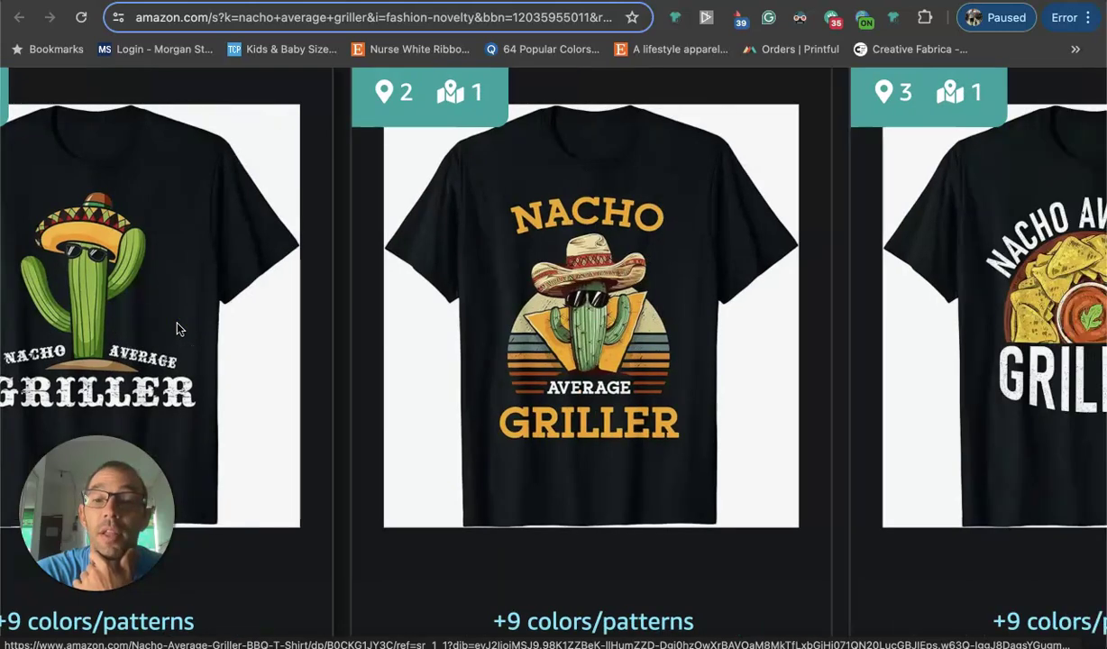
{"action": "scroll", "coordinate": [176, 329], "scroll_direction": "down", "scroll_amount": 5}
{"action": "scroll", "coordinate": [177, 329], "scroll_direction": "down", "scroll_amount": 3}
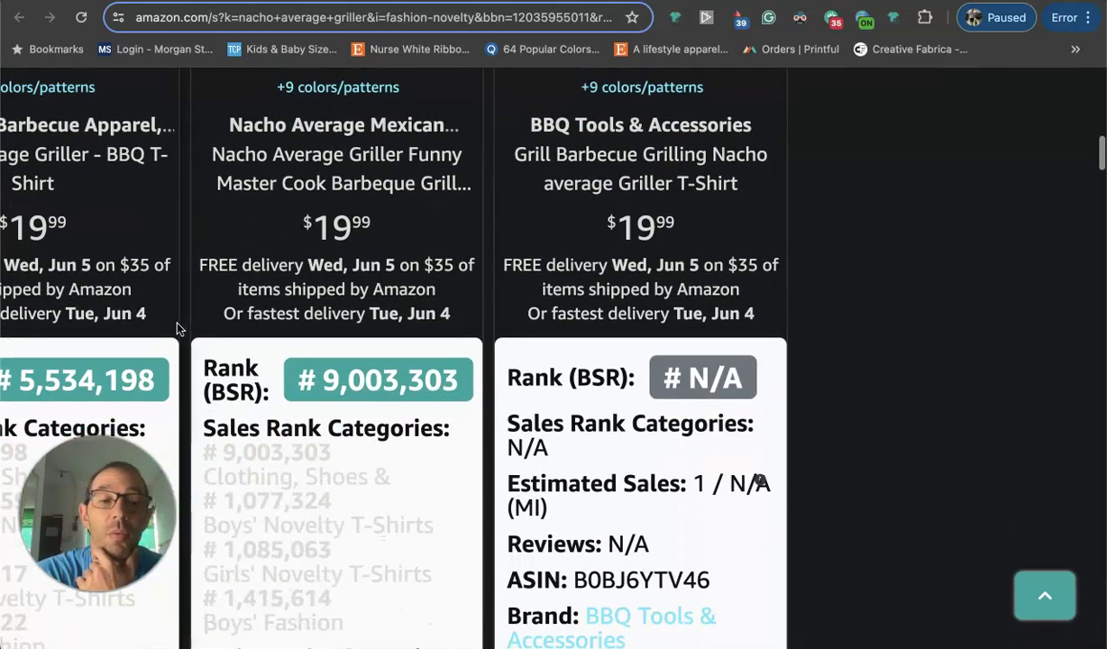
{"action": "scroll", "coordinate": [171, 311], "scroll_direction": "left", "scroll_amount": 2}
{"action": "scroll", "coordinate": [171, 311], "scroll_direction": "up", "scroll_amount": 1}
{"action": "scroll", "coordinate": [805, 193], "scroll_direction": "up", "scroll_amount": 1}
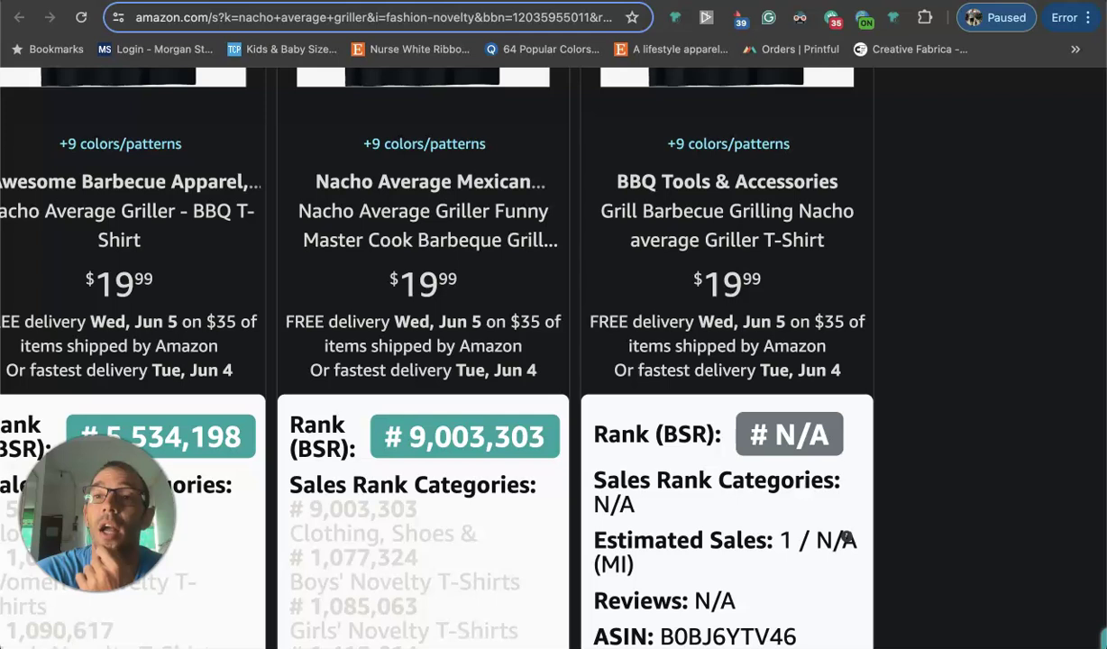
Step: Switch back to Ideogram, view the four variations of the liked "Nacho Average Griller" cactus design, and return to the liked gallery
{"action": "key", "text": "ctrl+Tab"}
{"action": "left_click", "coordinate": [445, 426]}
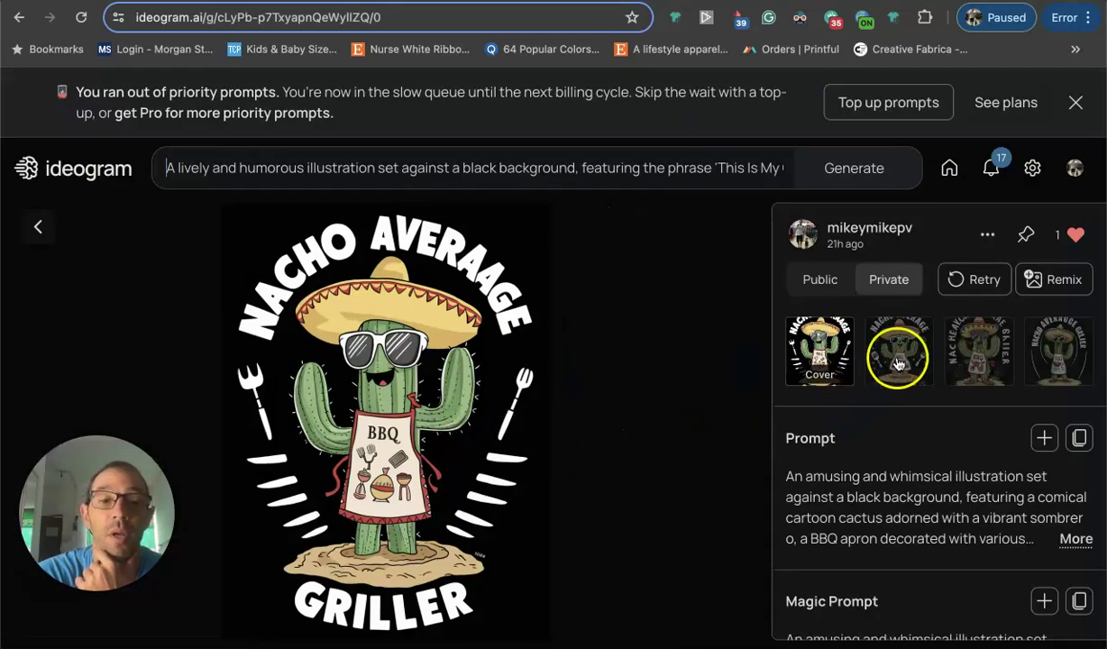
{"action": "left_click", "coordinate": [897, 363]}
{"action": "left_click", "coordinate": [979, 363]}
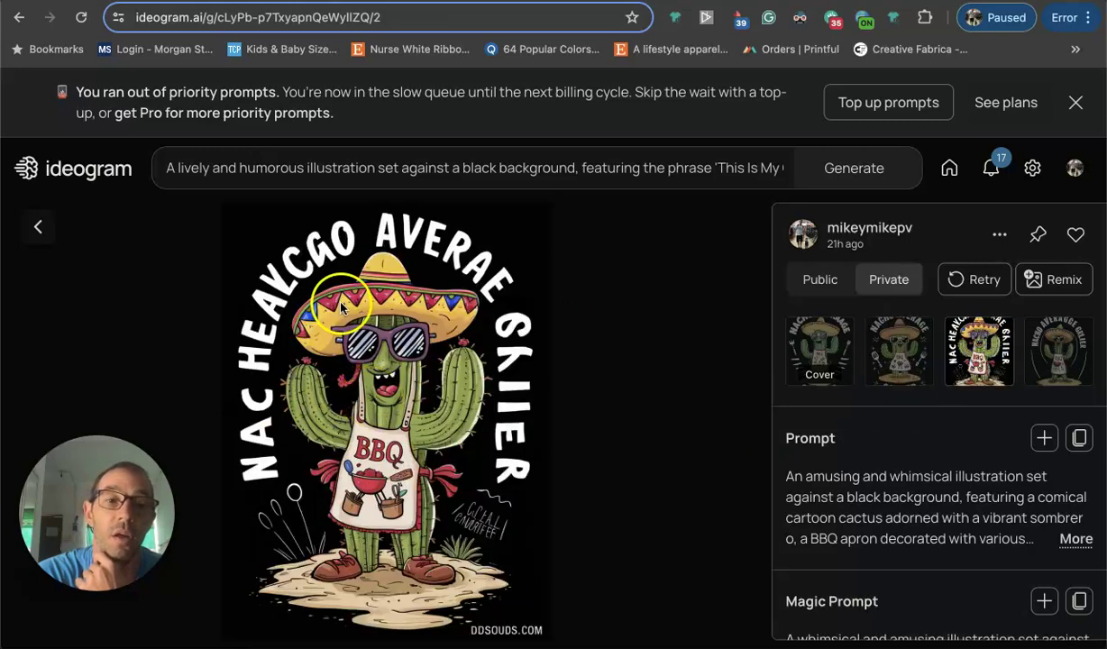
{"action": "left_click", "coordinate": [1060, 365]}
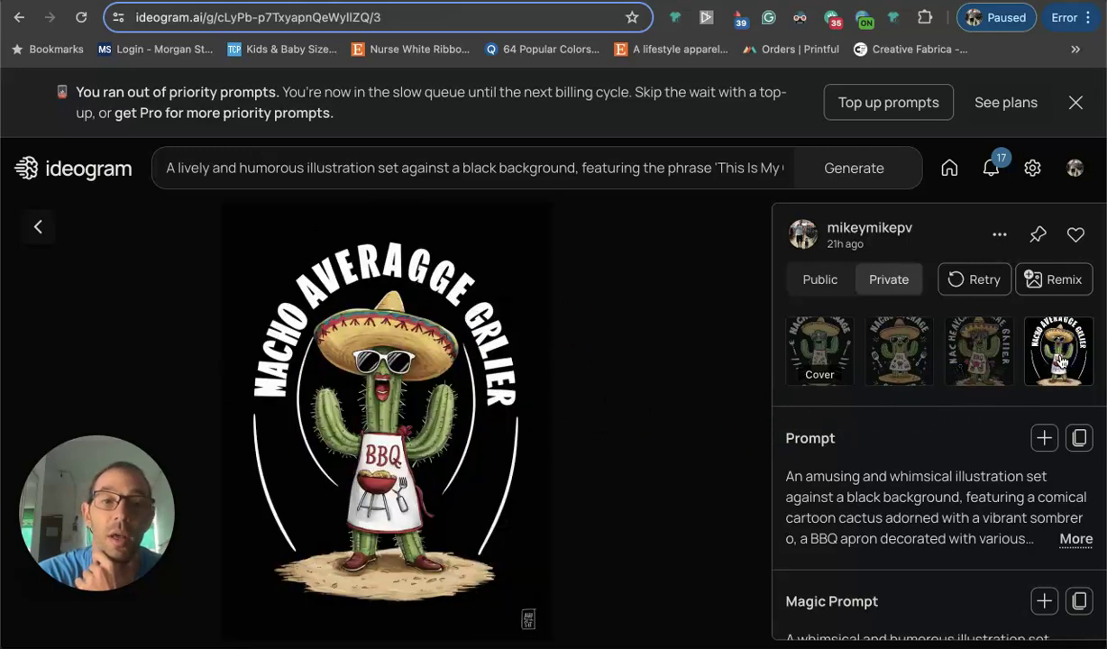
{"action": "left_click", "coordinate": [898, 356]}
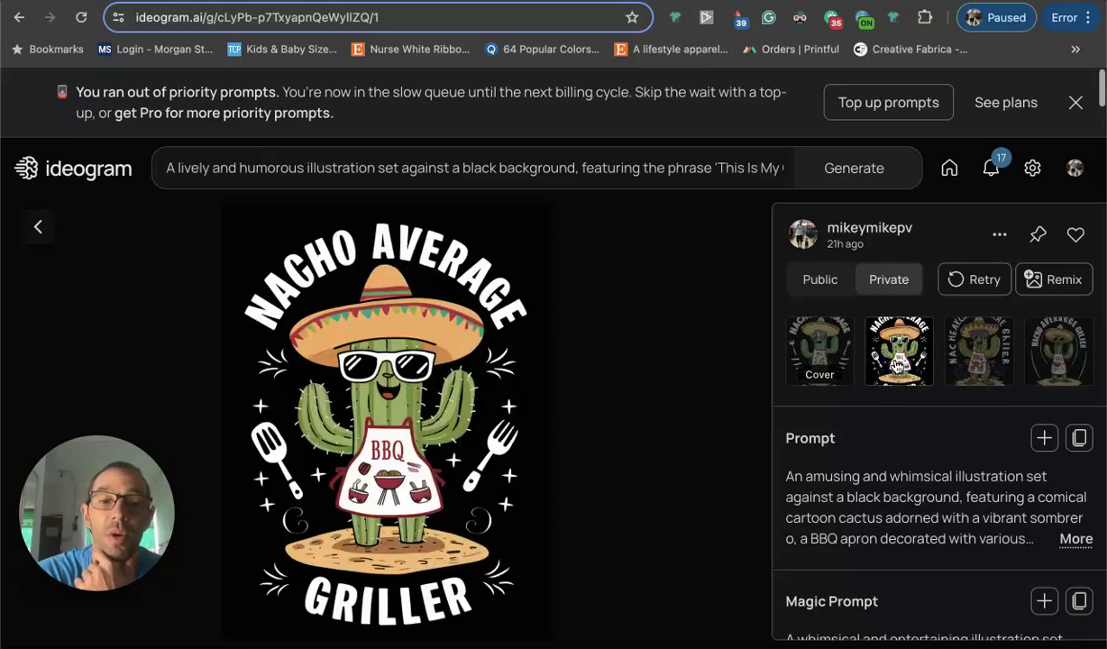
{"action": "left_click", "coordinate": [819, 362]}
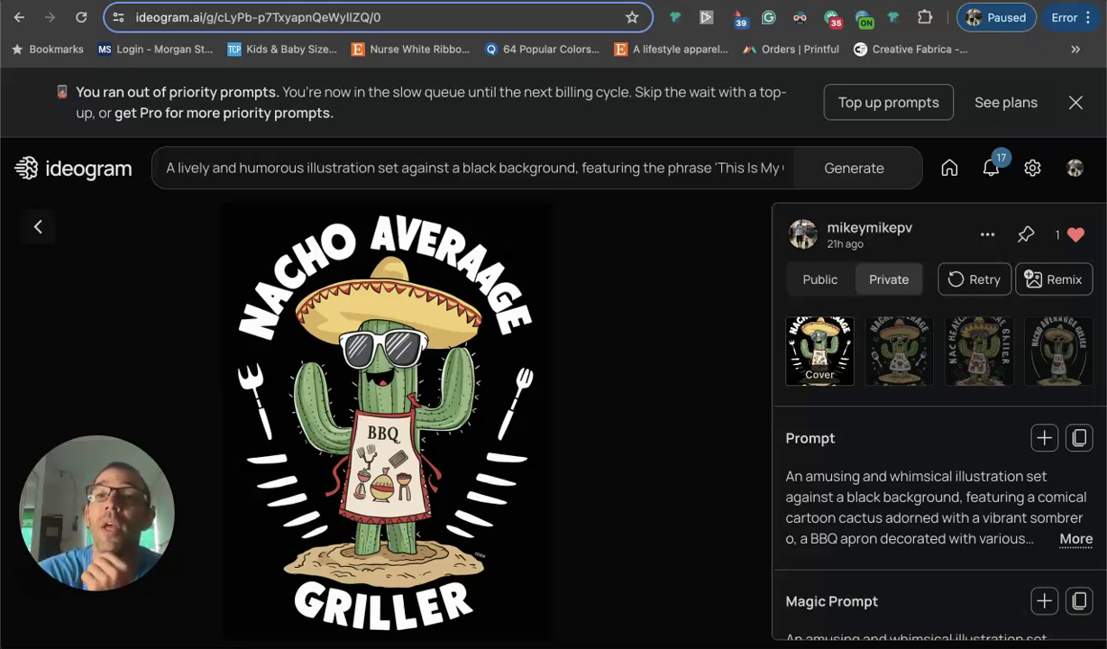
{"action": "left_click", "coordinate": [36, 225]}
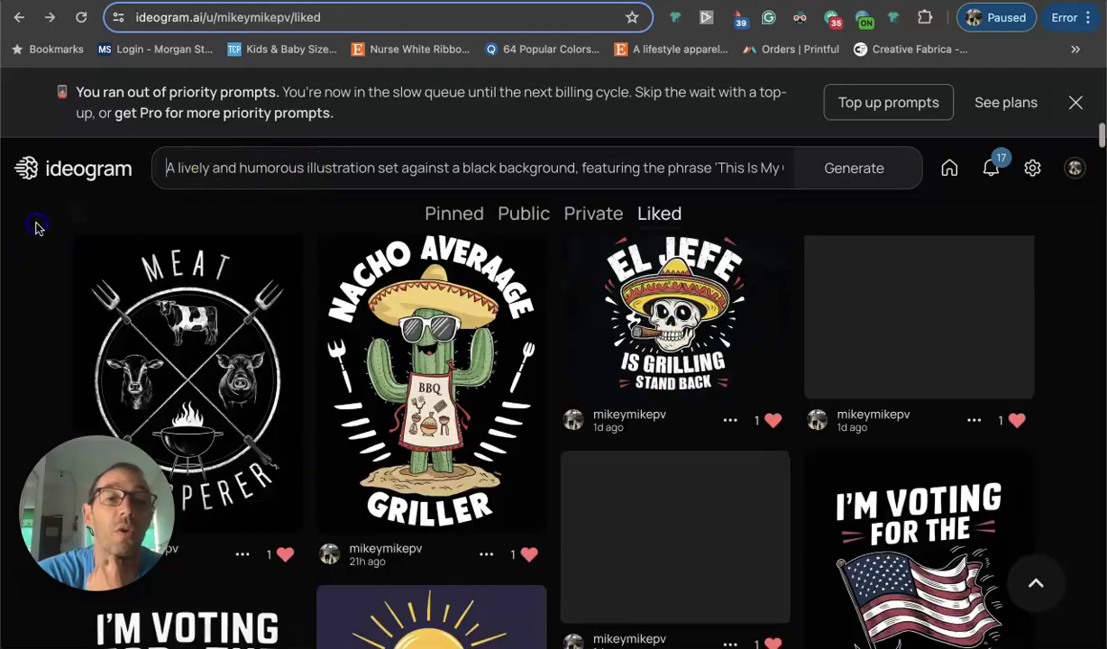
Step: Review the liked BBQ designs in the gallery, from "Real Men Don't Use a Recipe" down to "Nacho Average Griller"
{"action": "scroll", "coordinate": [416, 354], "scroll_direction": "down", "scroll_amount": 3}
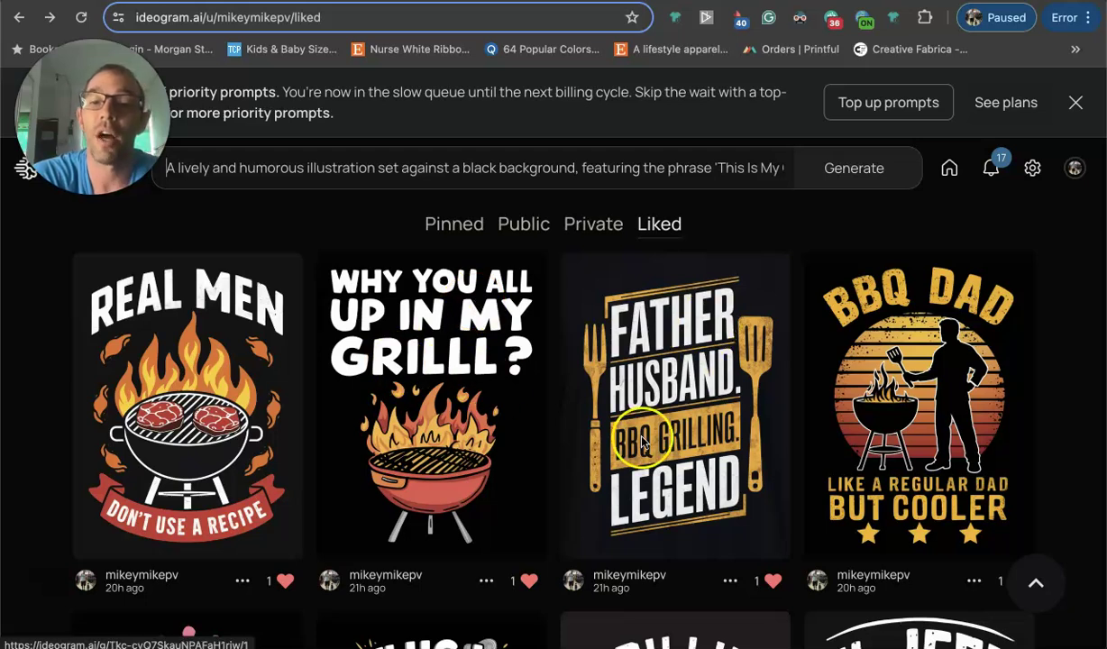
{"action": "scroll", "coordinate": [711, 448], "scroll_direction": "down", "scroll_amount": 1}
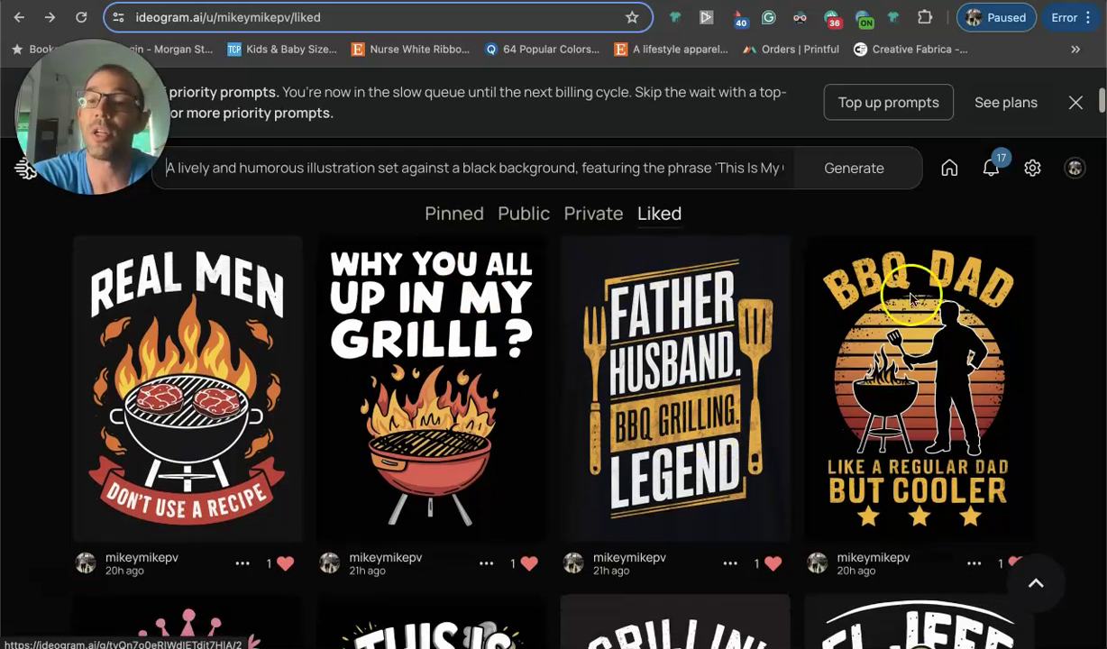
{"action": "scroll", "coordinate": [902, 360], "scroll_direction": "down", "scroll_amount": 3}
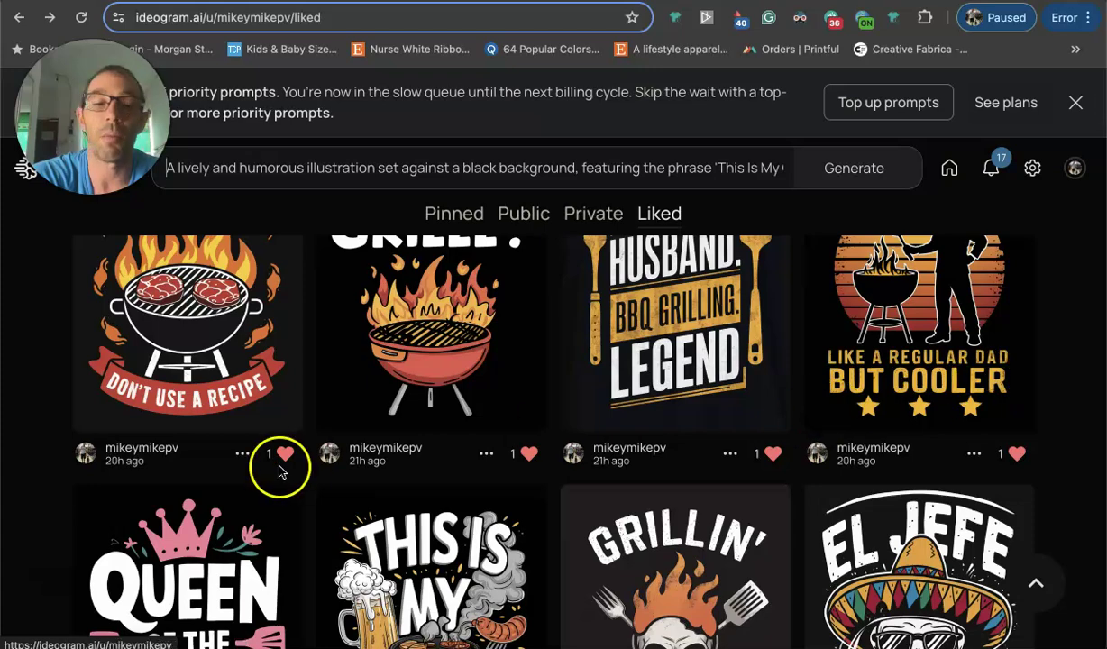
{"action": "scroll", "coordinate": [271, 450], "scroll_direction": "down", "scroll_amount": 4}
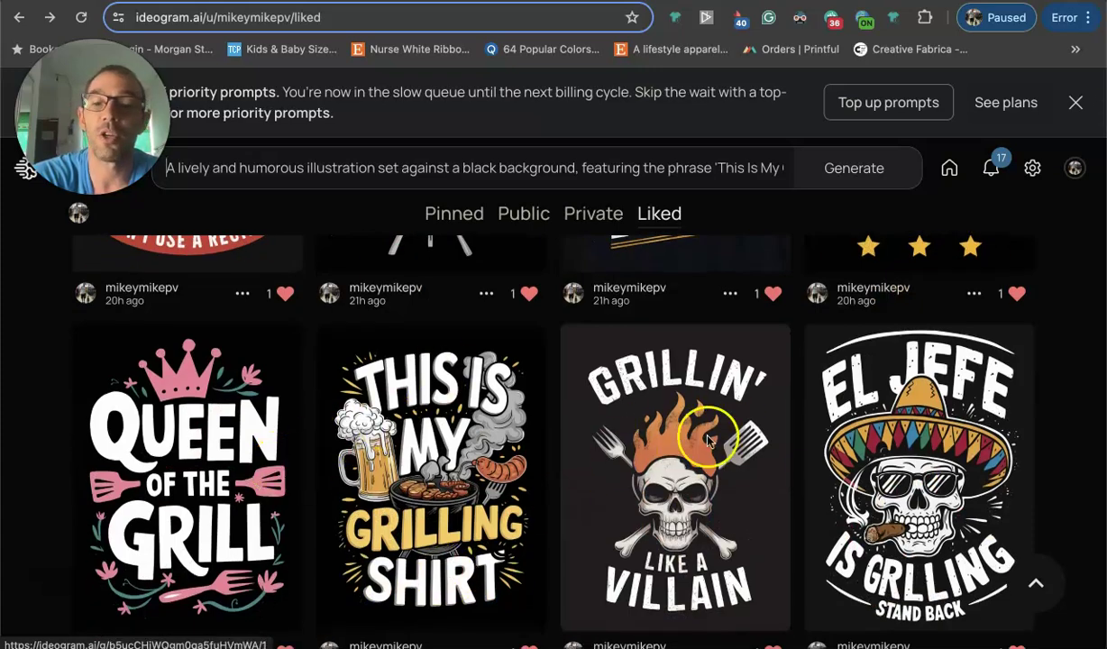
{"action": "scroll", "coordinate": [902, 424], "scroll_direction": "down", "scroll_amount": 7}
{"action": "scroll", "coordinate": [905, 425], "scroll_direction": "down", "scroll_amount": 3}
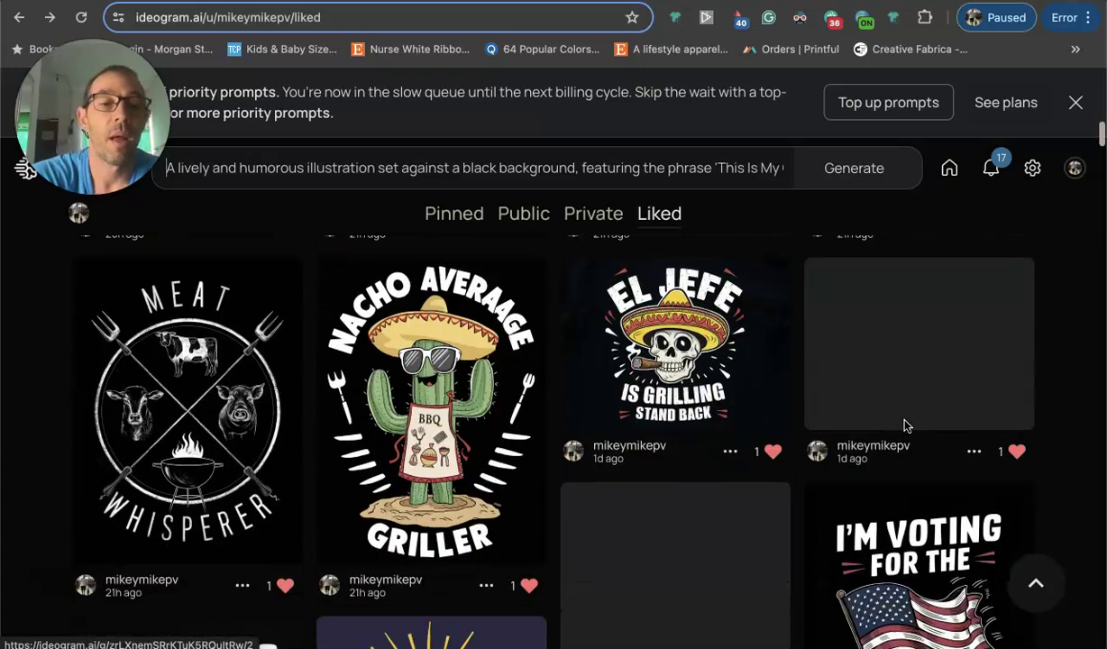
{"action": "scroll", "coordinate": [480, 317], "scroll_direction": "down", "scroll_amount": 1}
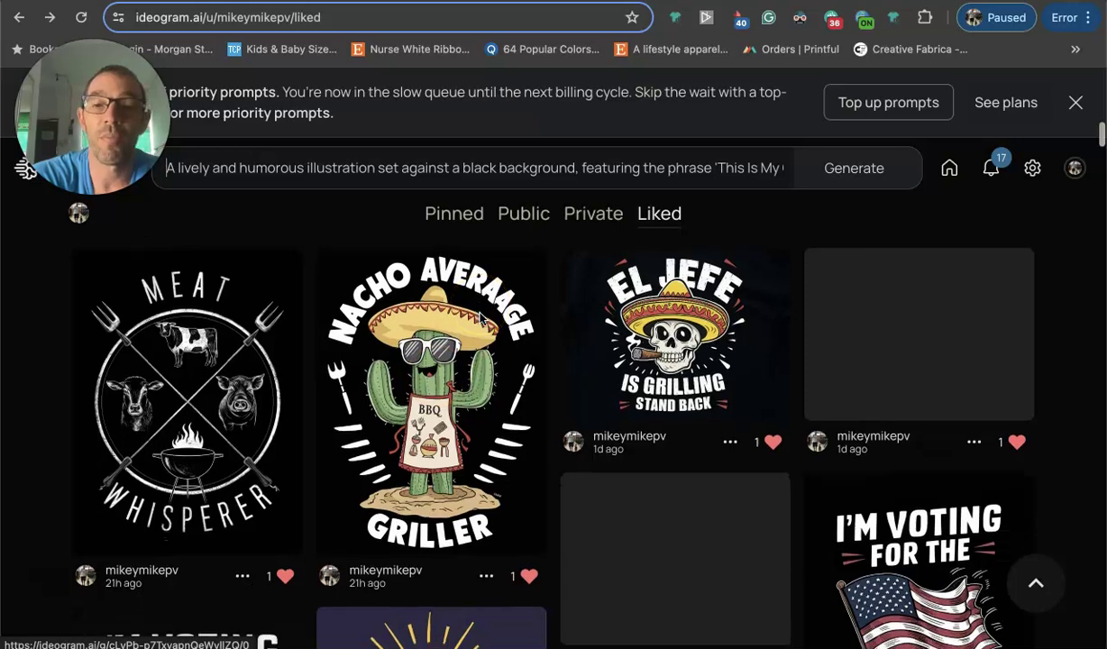
Step: Review the liked Ideogram designs from "Nacho Average Griller" down to the "I'm Voting for the Convicted Felon" and lake designs
{"action": "scroll", "coordinate": [480, 318], "scroll_direction": "up", "scroll_amount": 1}
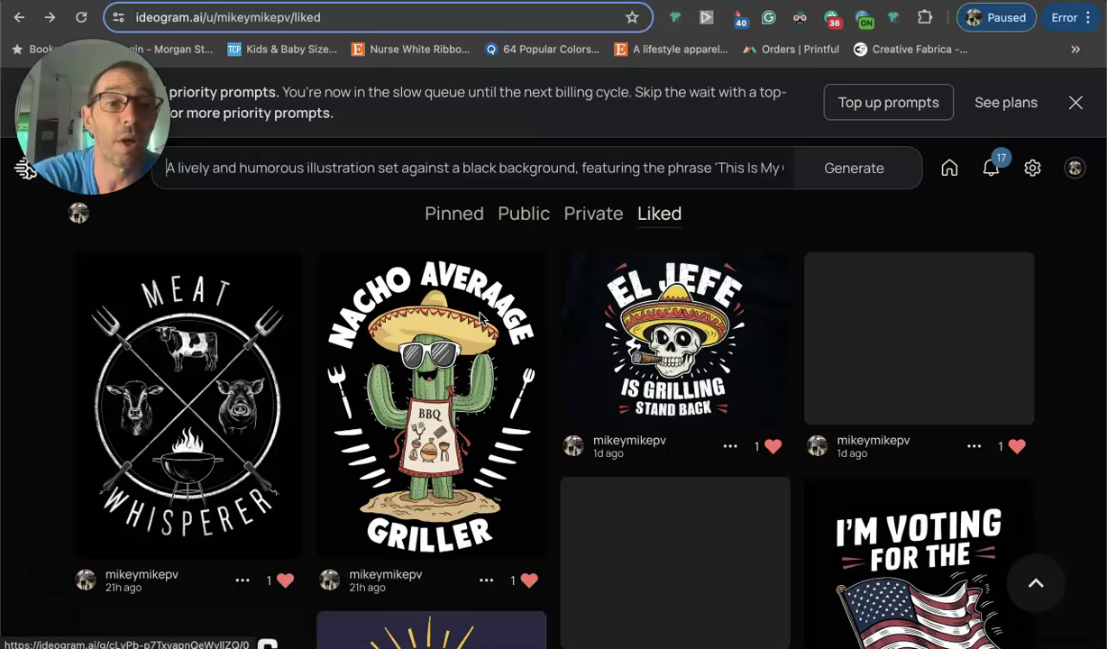
{"action": "scroll", "coordinate": [463, 394], "scroll_direction": "down", "scroll_amount": 2}
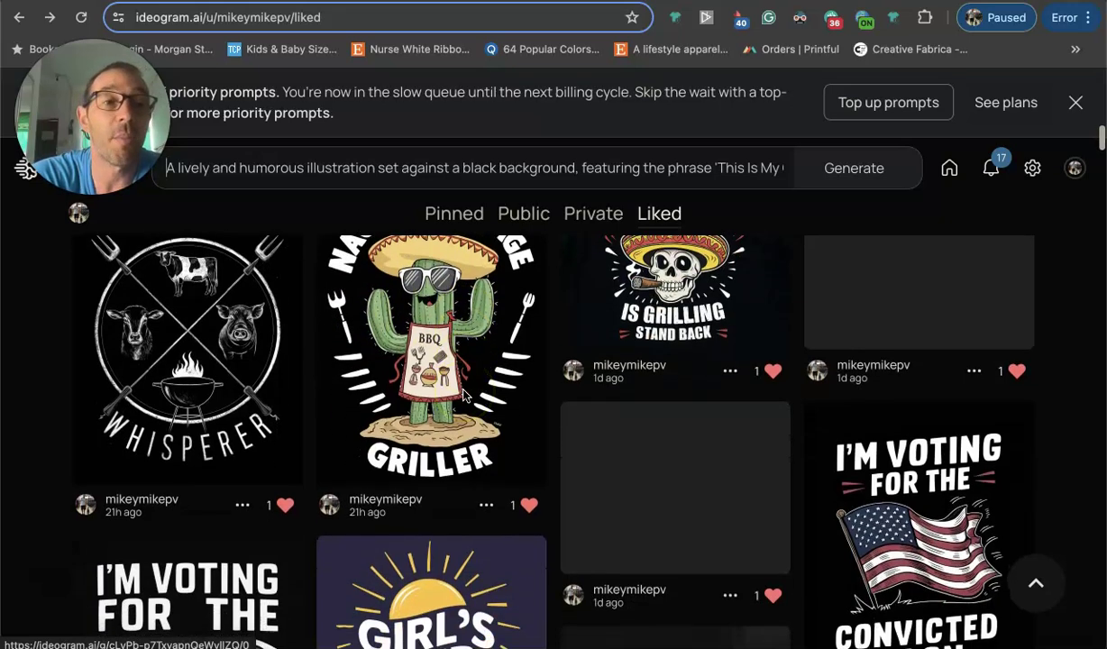
{"action": "scroll", "coordinate": [464, 394], "scroll_direction": "down", "scroll_amount": 2}
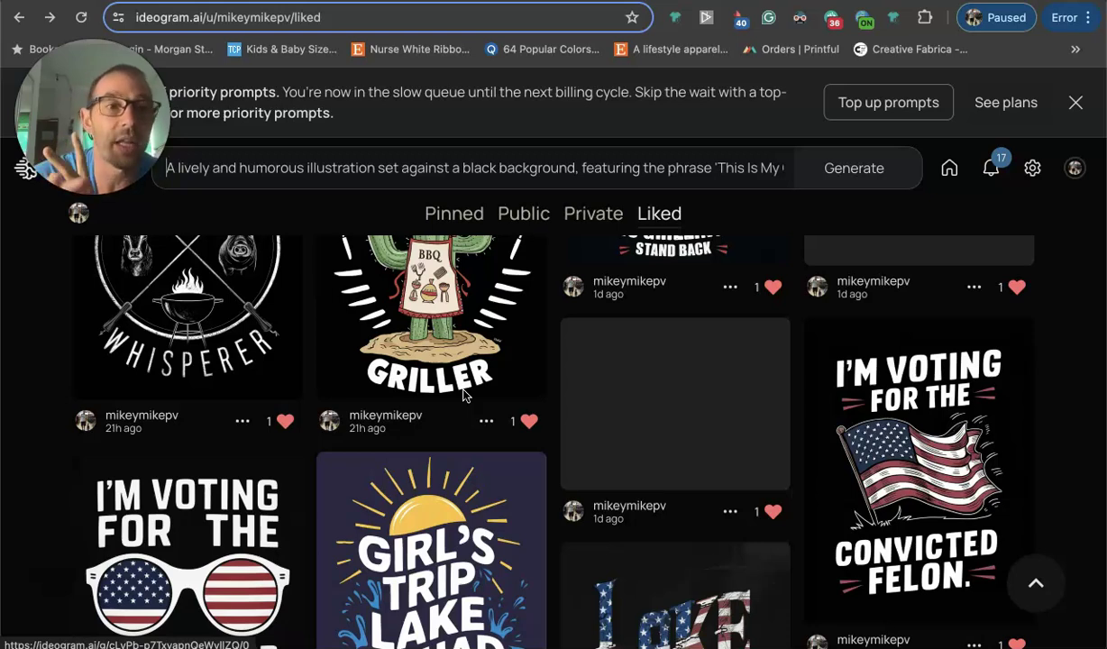
{"action": "scroll", "coordinate": [463, 395], "scroll_direction": "down", "scroll_amount": 2}
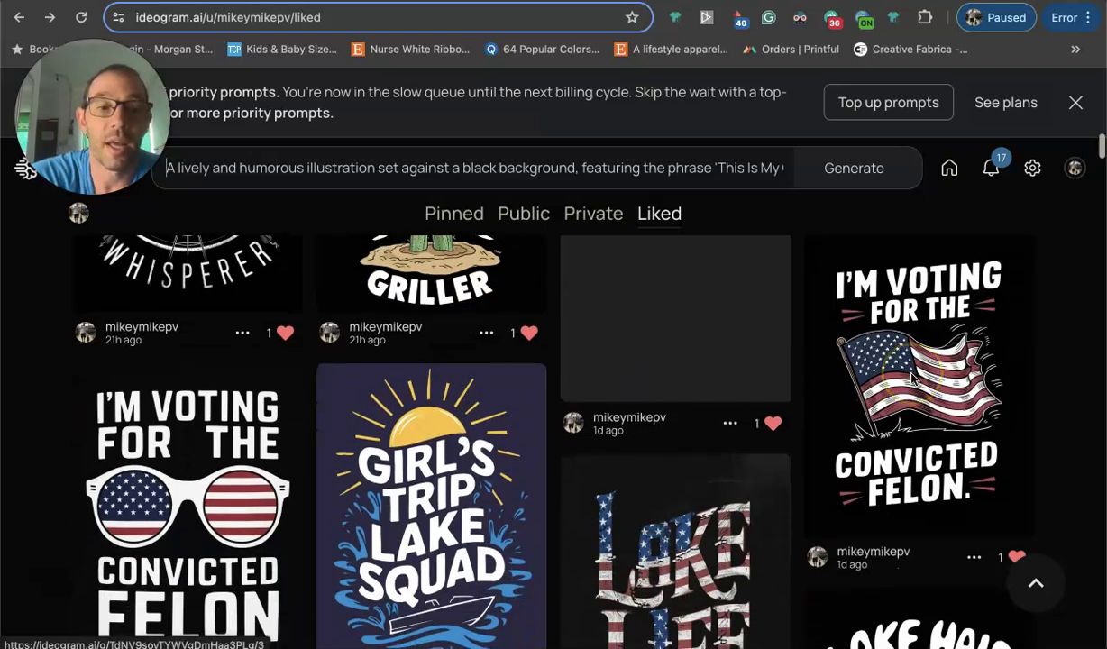
{"action": "scroll", "coordinate": [318, 442], "scroll_direction": "down", "scroll_amount": 1}
{"action": "scroll", "coordinate": [199, 451], "scroll_direction": "down", "scroll_amount": 1}
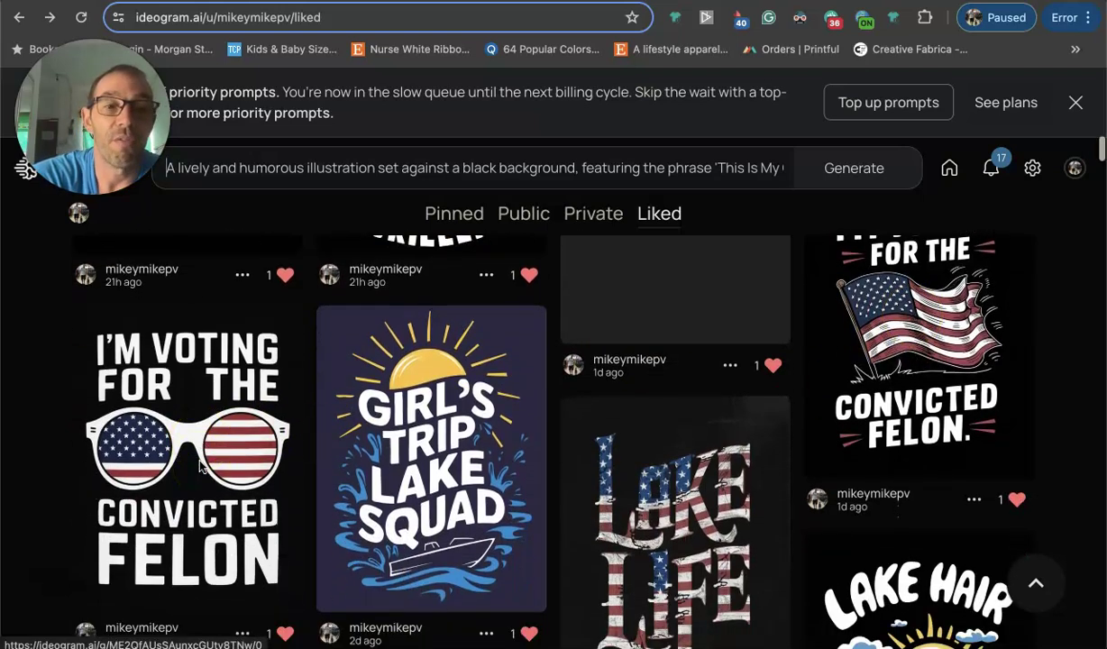
{"action": "scroll", "coordinate": [243, 464], "scroll_direction": "up", "scroll_amount": 1}
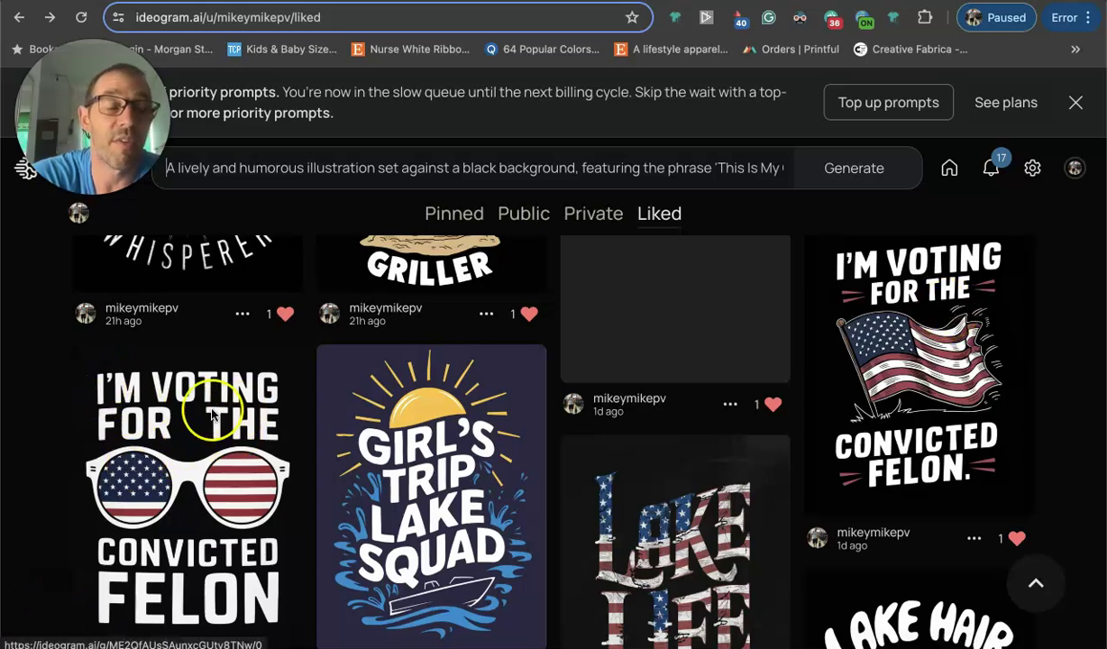
{"action": "scroll", "coordinate": [229, 439], "scroll_direction": "down", "scroll_amount": 2}
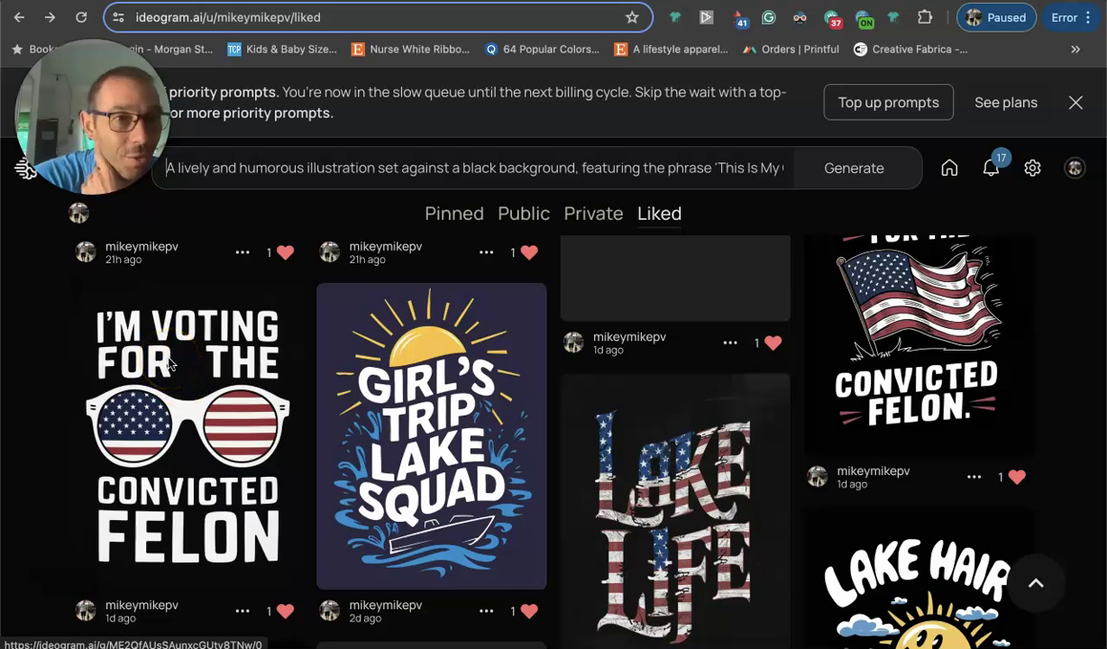
{"action": "scroll", "coordinate": [169, 363], "scroll_direction": "up", "scroll_amount": 1}
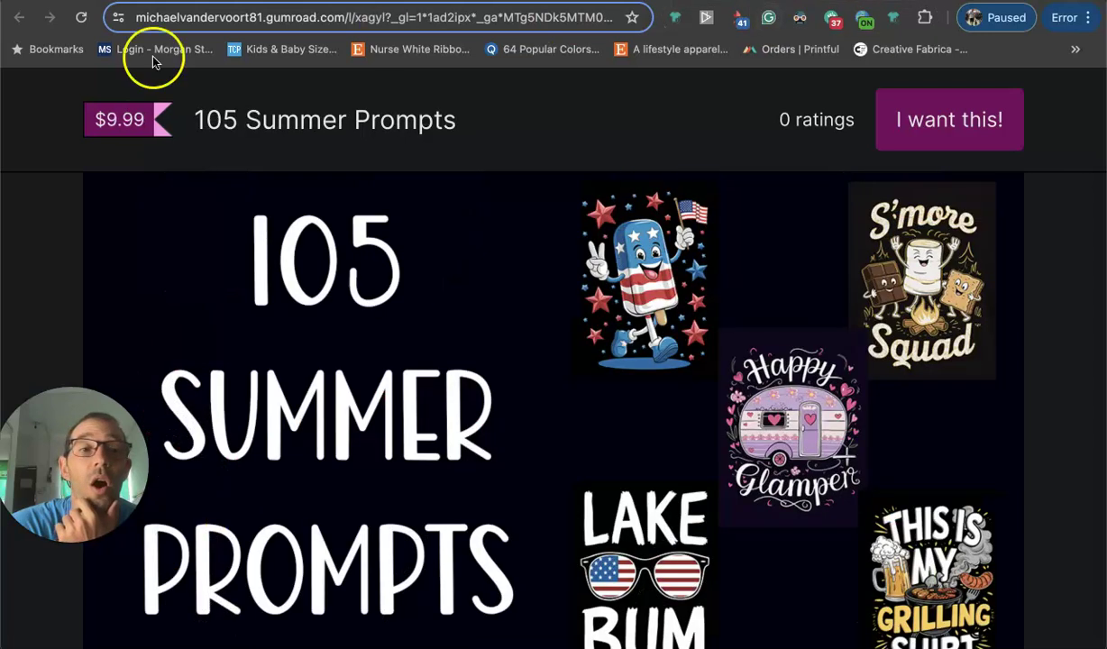
Step: Look over the "105 Summer Prompts" product page on Gumroad and the sales chart on the Amazon Merch dashboard
{"action": "scroll", "coordinate": [352, 434], "scroll_direction": "down", "scroll_amount": 2}
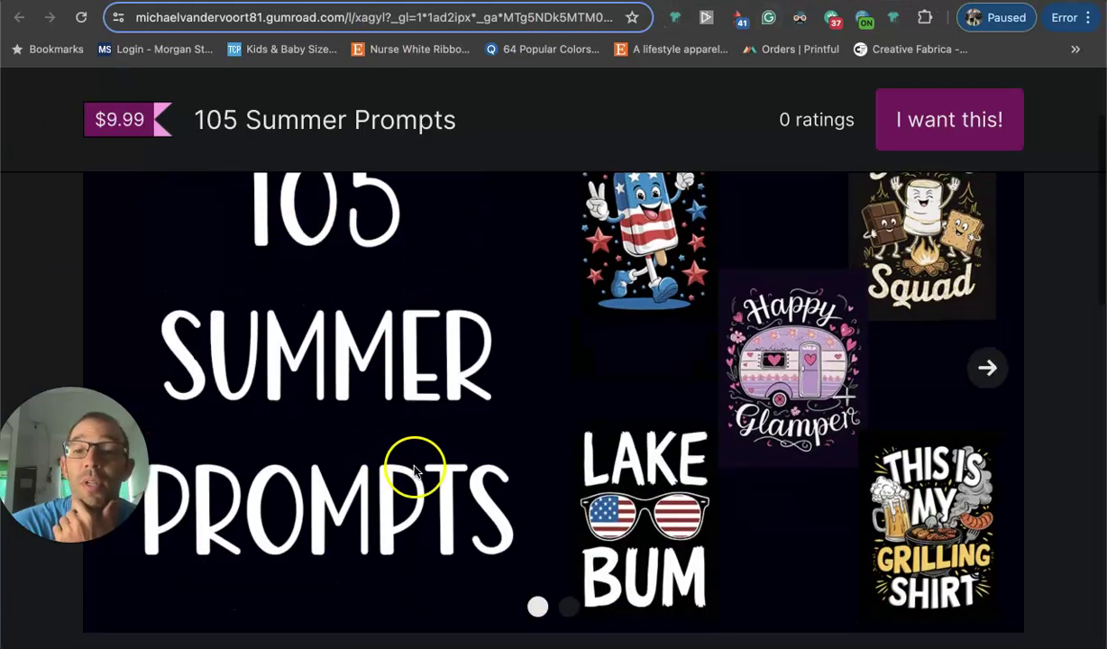
{"action": "scroll", "coordinate": [415, 463], "scroll_direction": "up", "scroll_amount": 2}
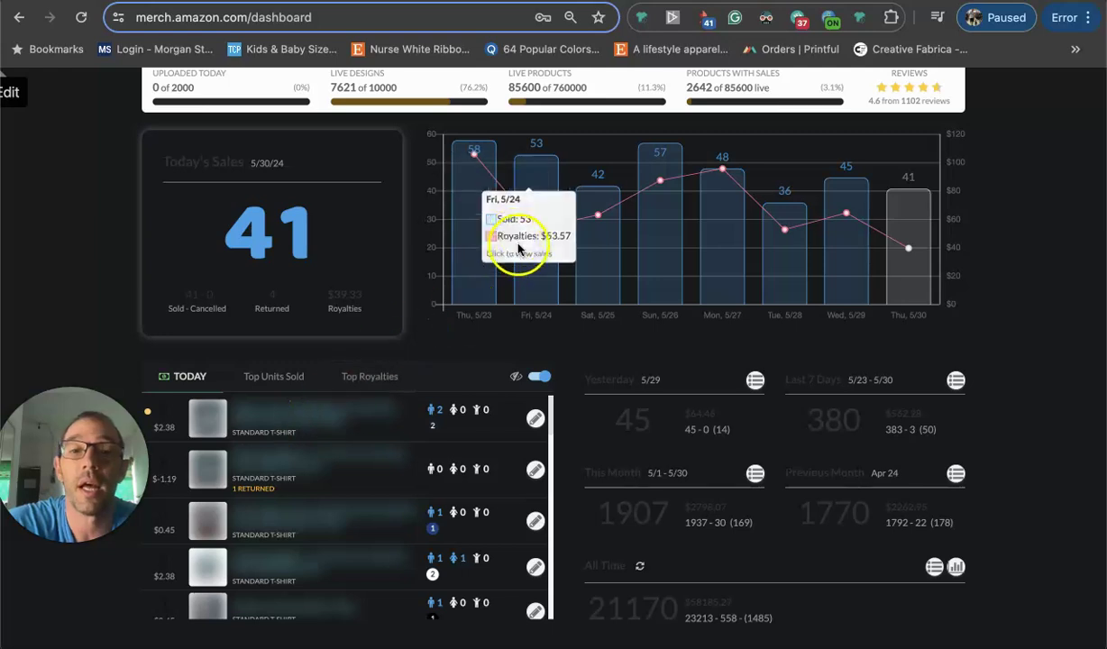
{"action": "mouse_move", "coordinate": [795, 236]}
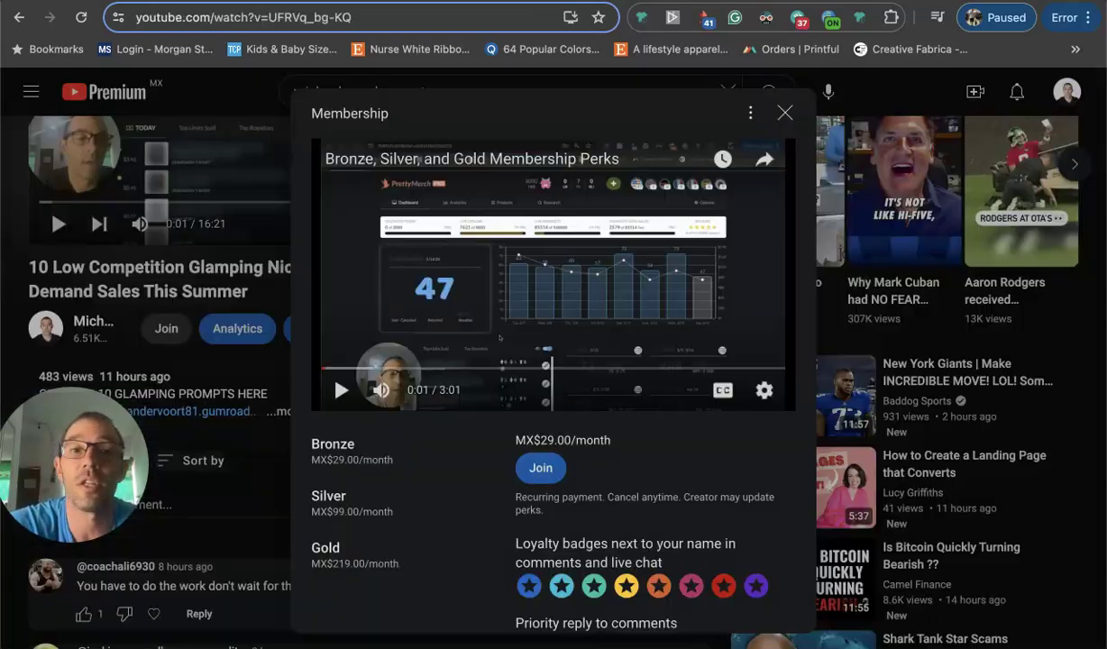
Step: Review the Bronze, Silver and Gold membership tiers and perks on the YouTube video page, and close the membership dialog
{"action": "left_click", "coordinate": [455, 277]}
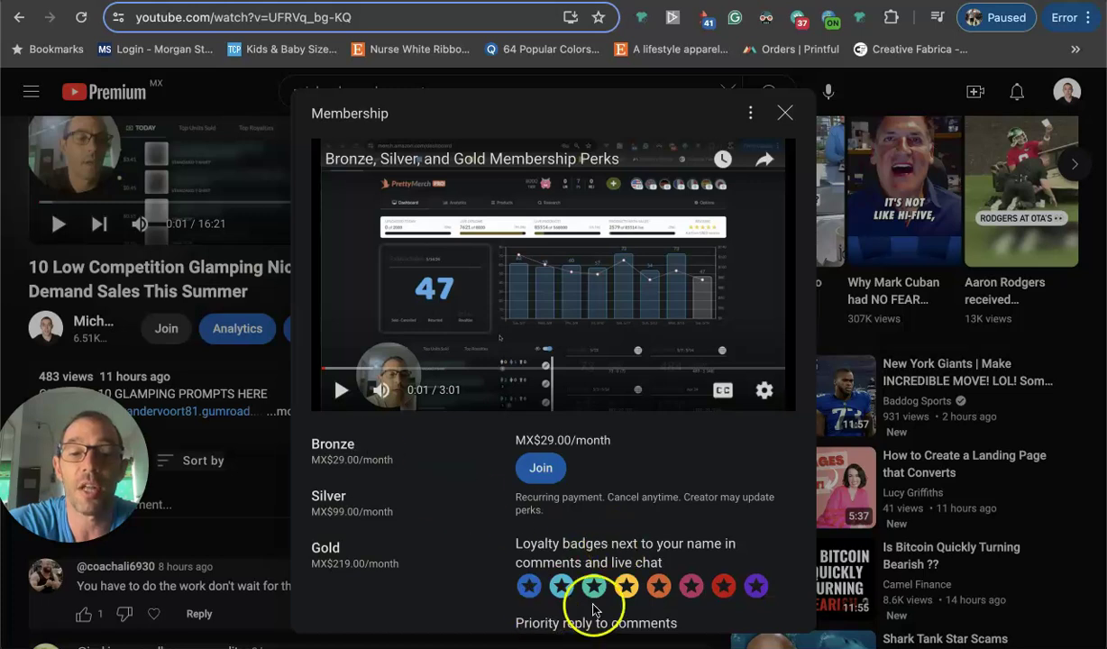
{"action": "scroll", "coordinate": [568, 497], "scroll_direction": "down", "scroll_amount": 1}
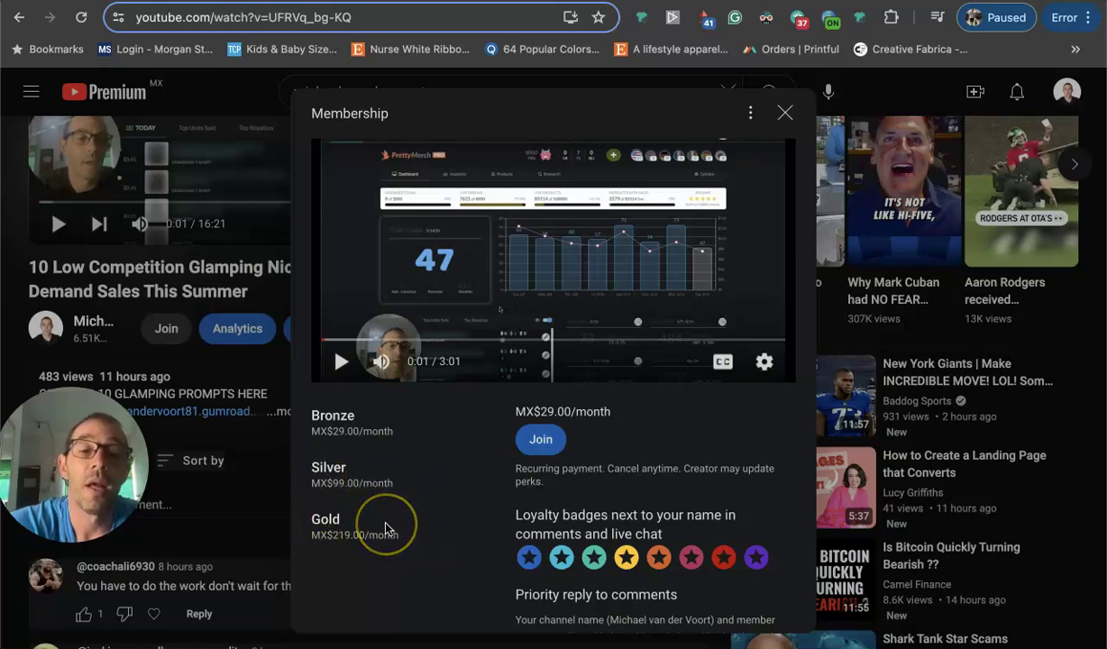
{"action": "left_click", "coordinate": [538, 442]}
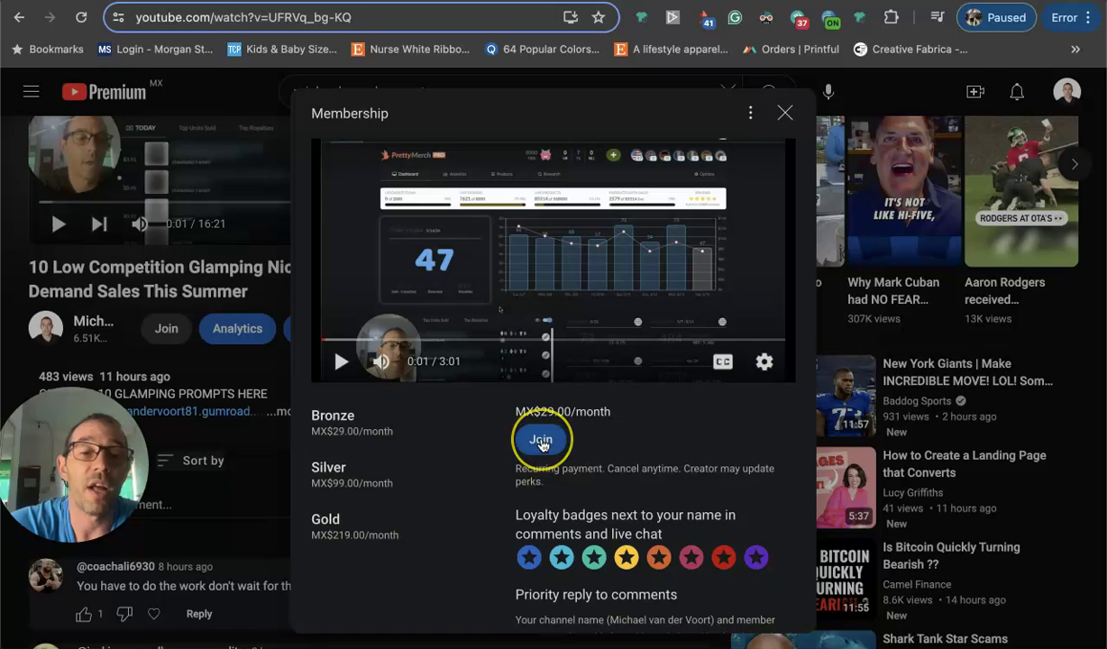
{"action": "left_click", "coordinate": [260, 498]}
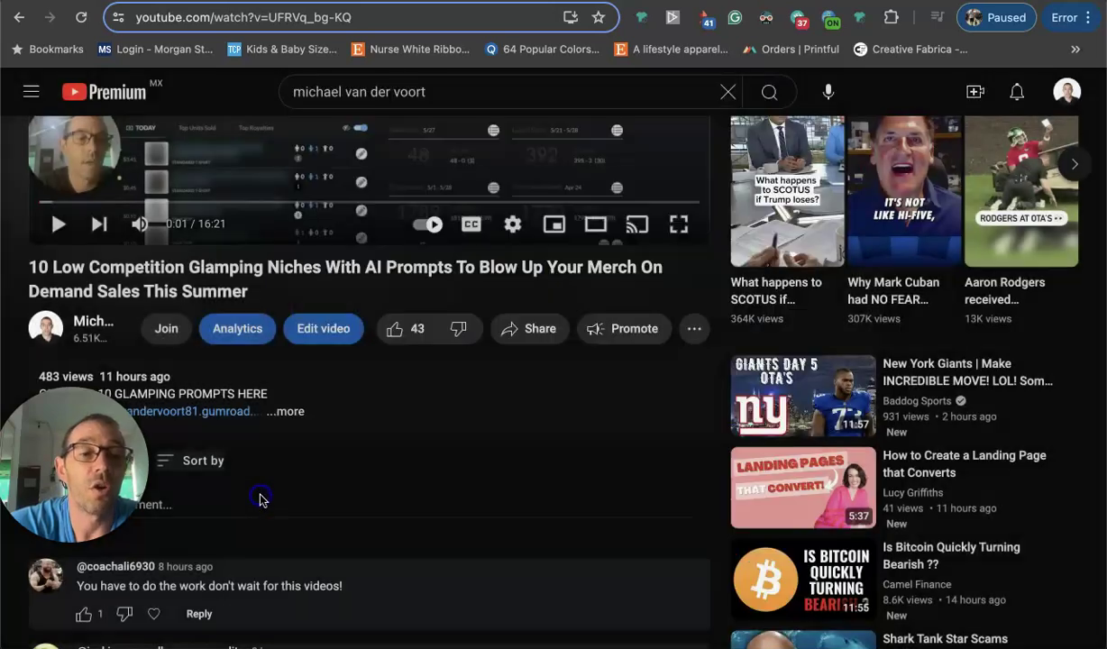
Step: Expand the glamping niches video's description and check the Patreon membership page linked in it
{"action": "scroll", "coordinate": [353, 395], "scroll_direction": "down", "scroll_amount": 3}
{"action": "scroll", "coordinate": [353, 397], "scroll_direction": "up", "scroll_amount": 1}
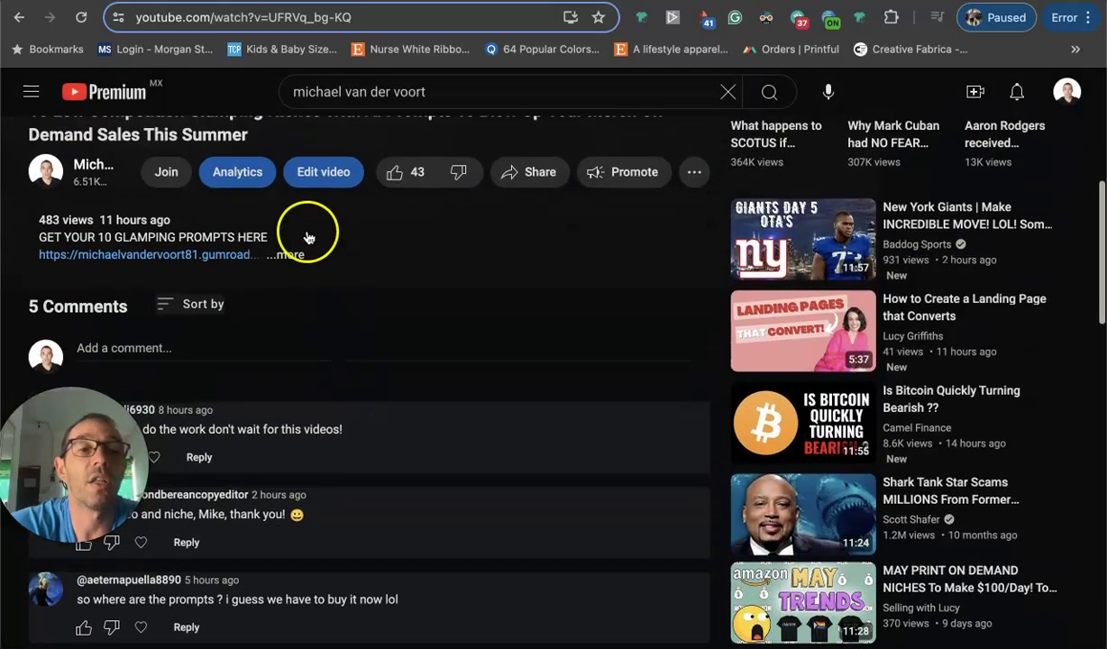
{"action": "left_click", "coordinate": [290, 254]}
{"action": "scroll", "coordinate": [291, 263], "scroll_direction": "down", "scroll_amount": 2}
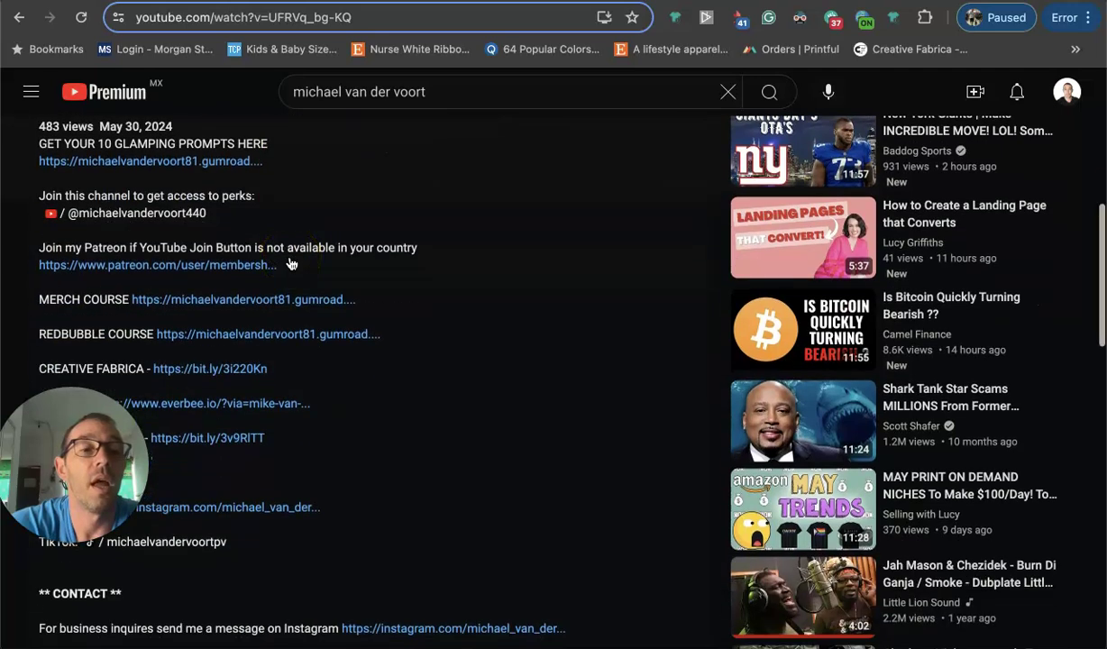
{"action": "left_click", "coordinate": [151, 268]}
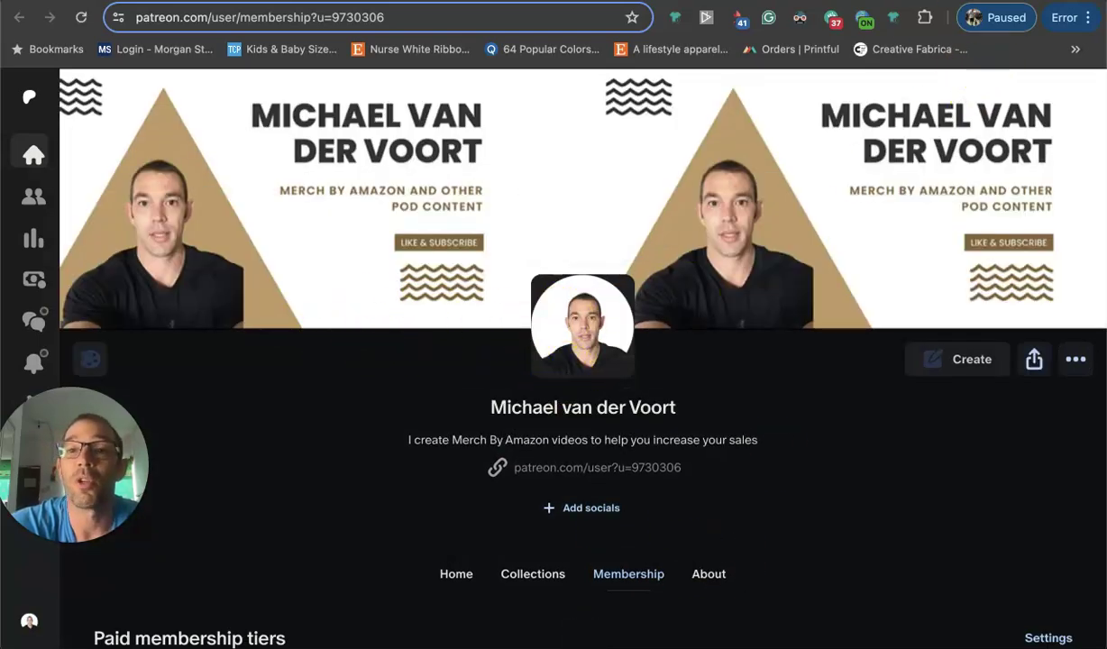
{"action": "left_click", "coordinate": [928, 0]}
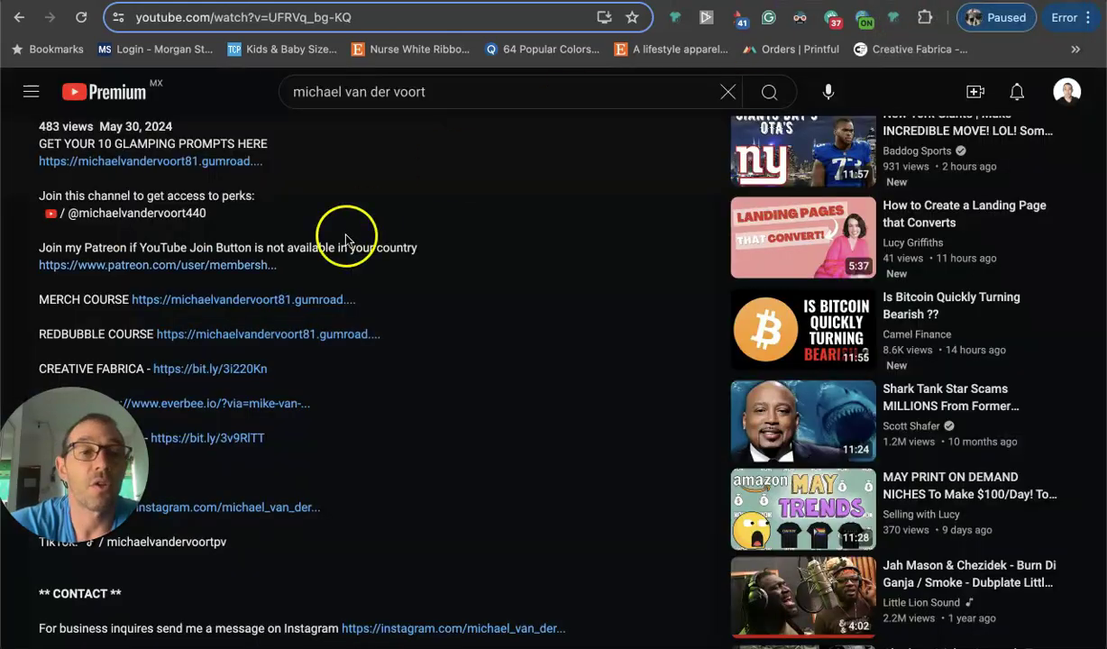
Step: Open the Merch course link from the video description and view the top of its Gumroad product page
{"action": "left_click", "coordinate": [231, 304]}
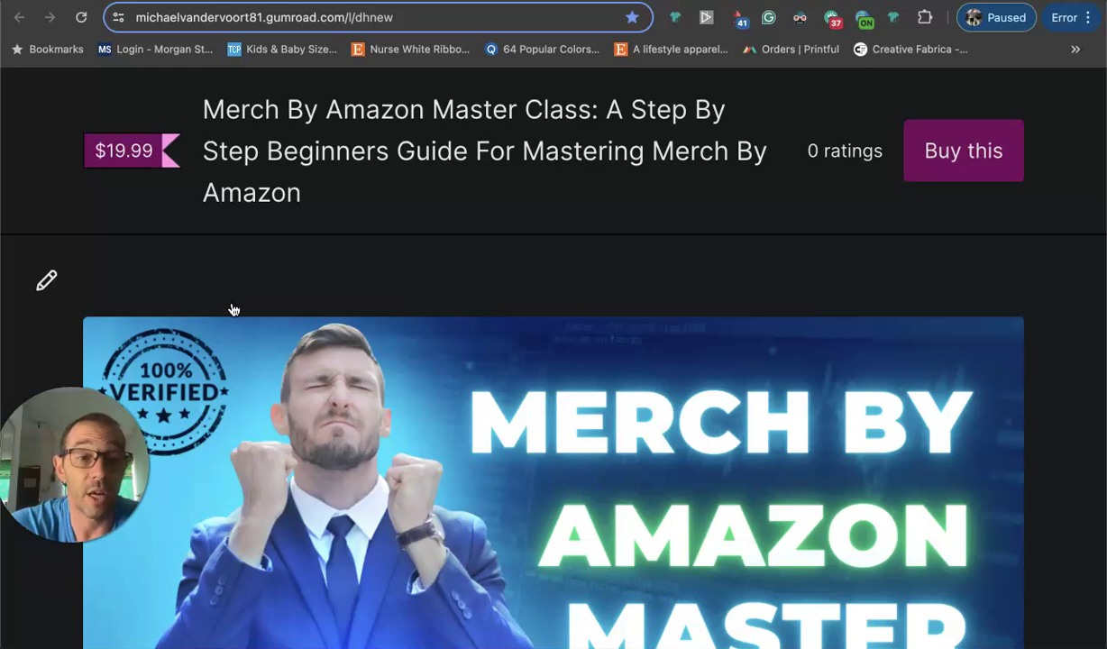
{"action": "scroll", "coordinate": [233, 309], "scroll_direction": "down", "scroll_amount": 1}
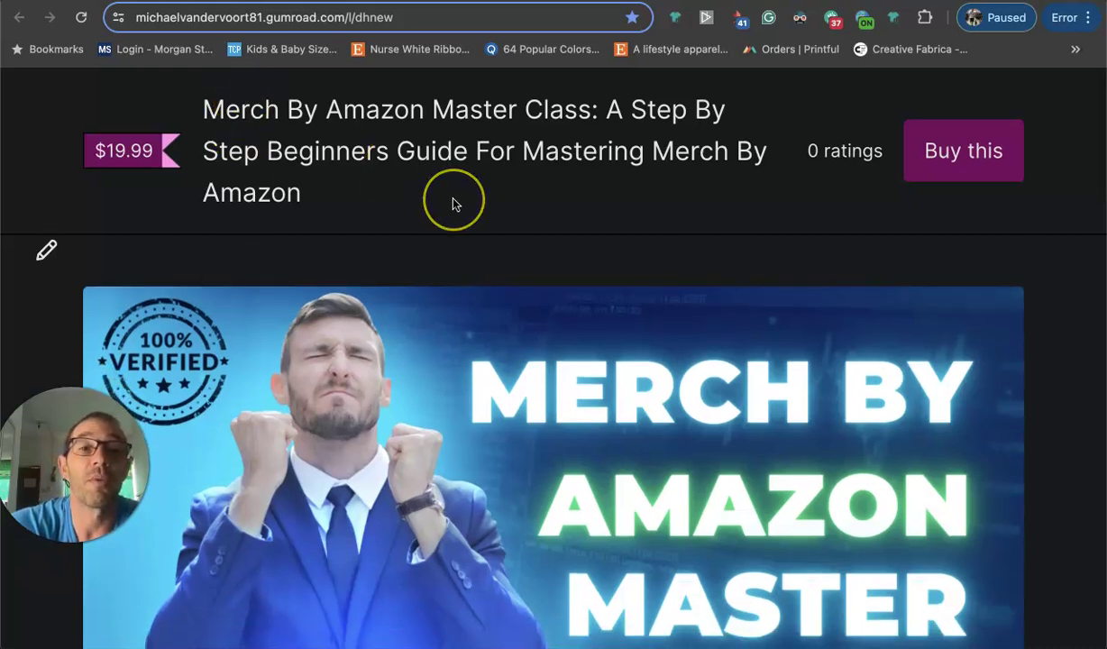
{"action": "scroll", "coordinate": [453, 203], "scroll_direction": "down", "scroll_amount": 1}
{"action": "scroll", "coordinate": [454, 204], "scroll_direction": "down", "scroll_amount": 1}
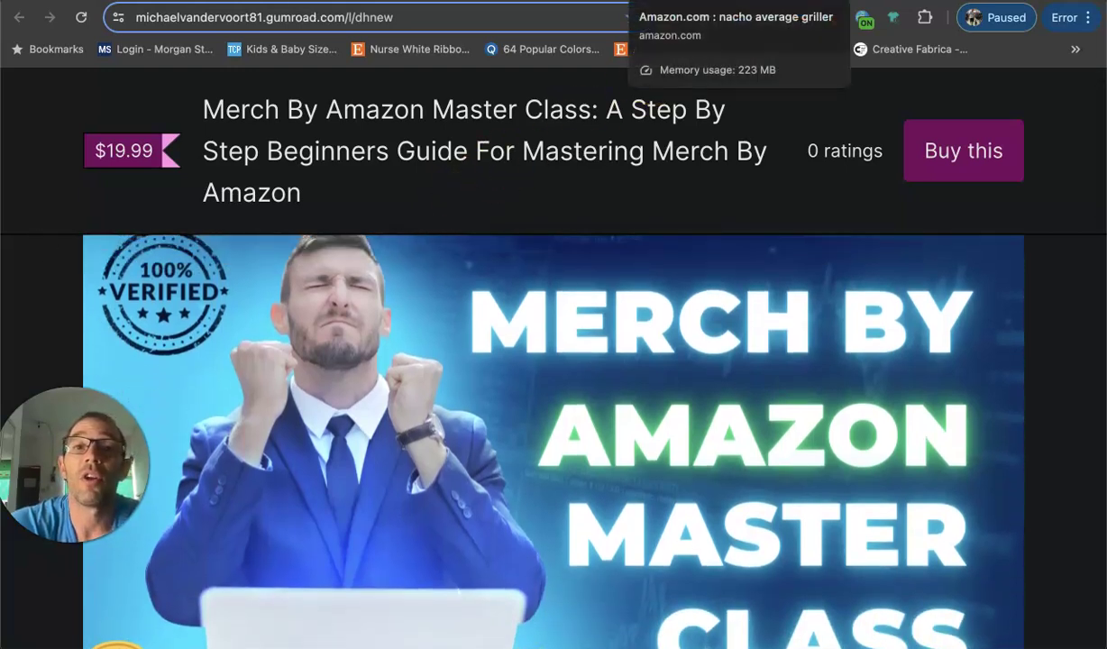
Step: Switch to the Amazon Merch dashboard and examine the PrettyMerch daily sales chart, account statistics, and monthly and all-time totals
{"action": "left_click", "coordinate": [685, 2]}
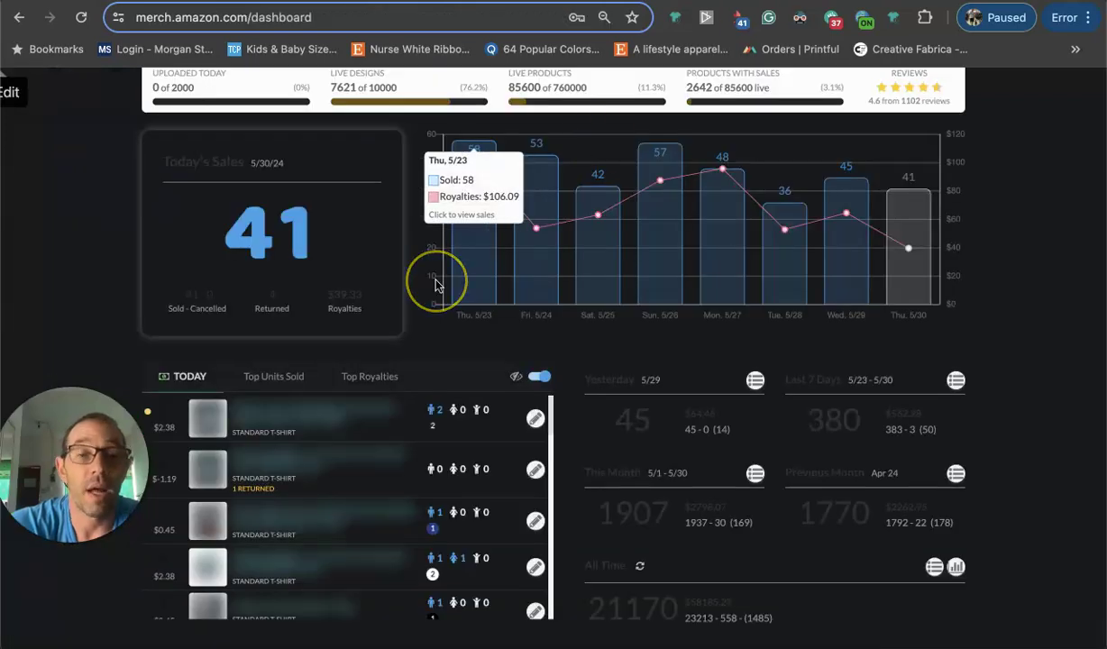
{"action": "scroll", "coordinate": [437, 284], "scroll_direction": "up", "scroll_amount": 3}
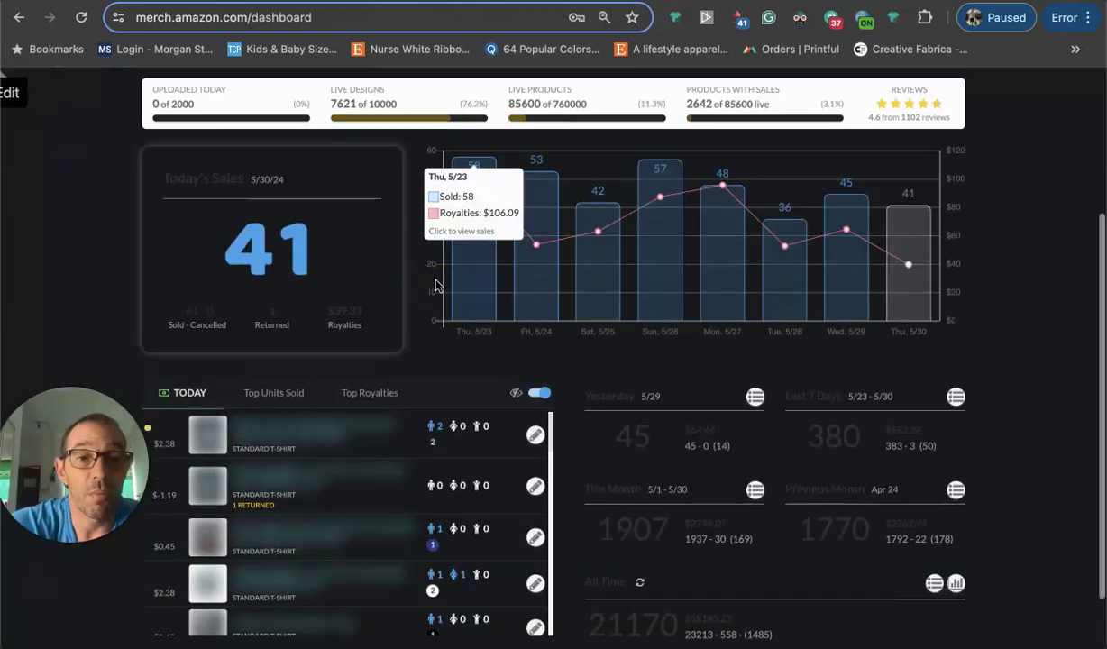
{"action": "scroll", "coordinate": [436, 284], "scroll_direction": "up", "scroll_amount": 1}
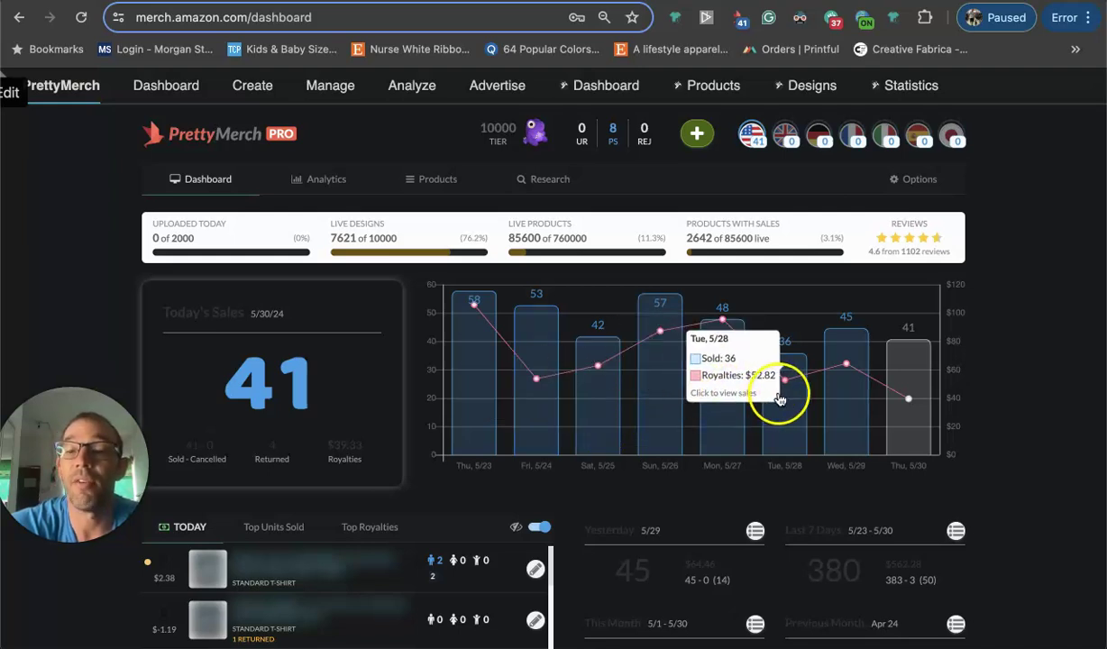
{"action": "scroll", "coordinate": [782, 399], "scroll_direction": "down", "scroll_amount": 3}
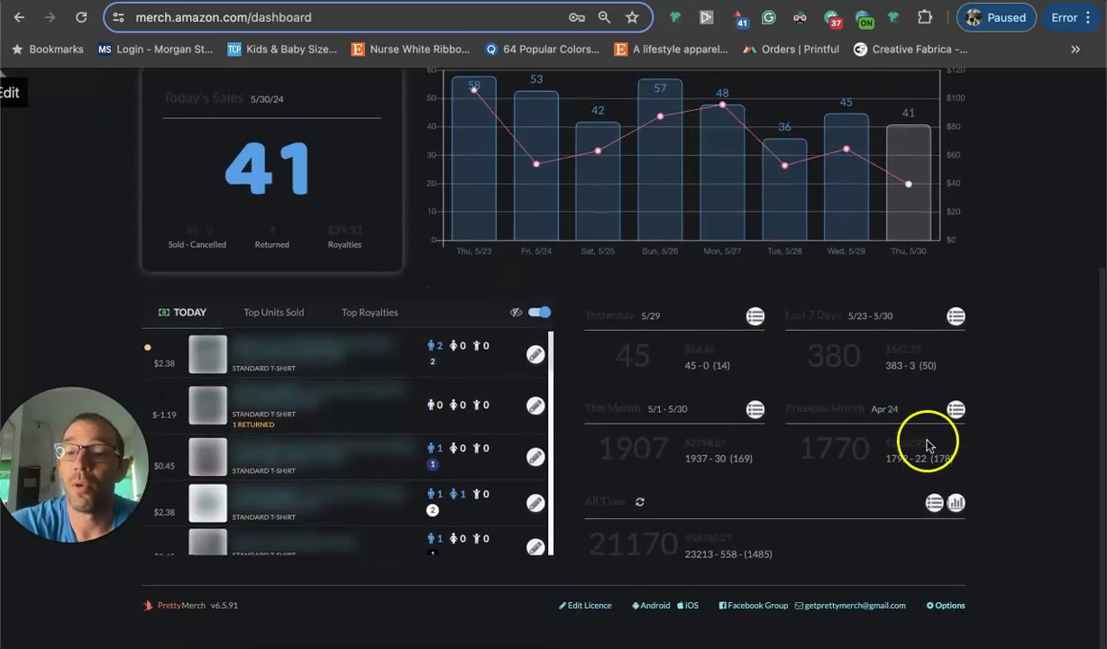
{"action": "scroll", "coordinate": [928, 444], "scroll_direction": "up", "scroll_amount": 3, "text": "ctrl"}
{"action": "scroll", "coordinate": [910, 451], "scroll_direction": "down", "scroll_amount": 3, "text": "ctrl"}
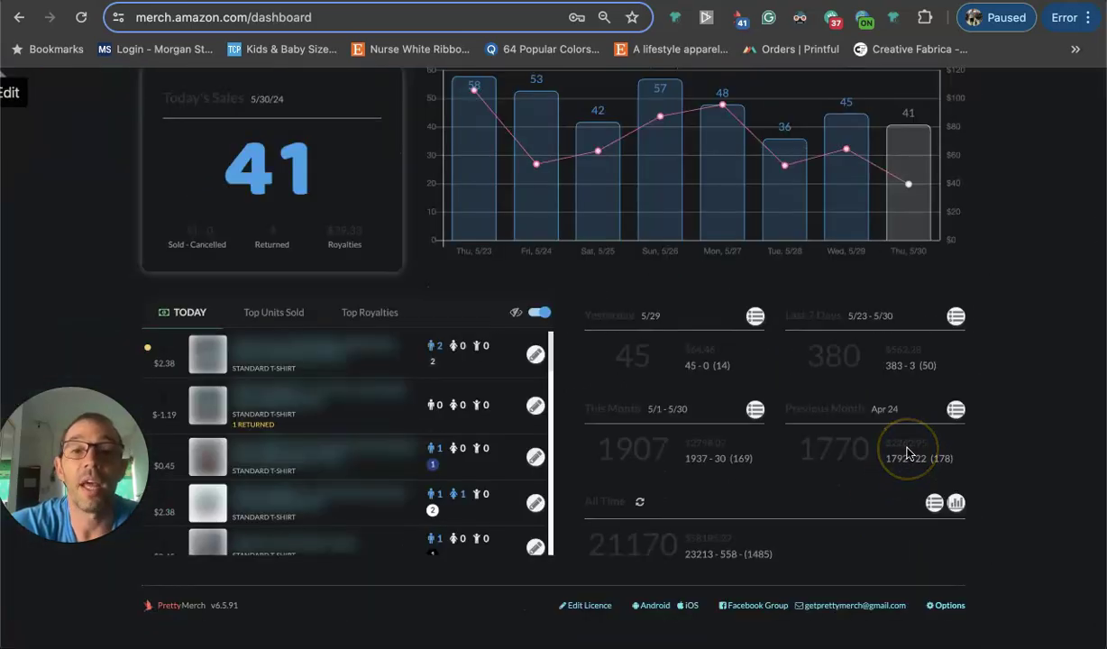
{"action": "scroll", "coordinate": [909, 452], "scroll_direction": "up", "scroll_amount": 3}
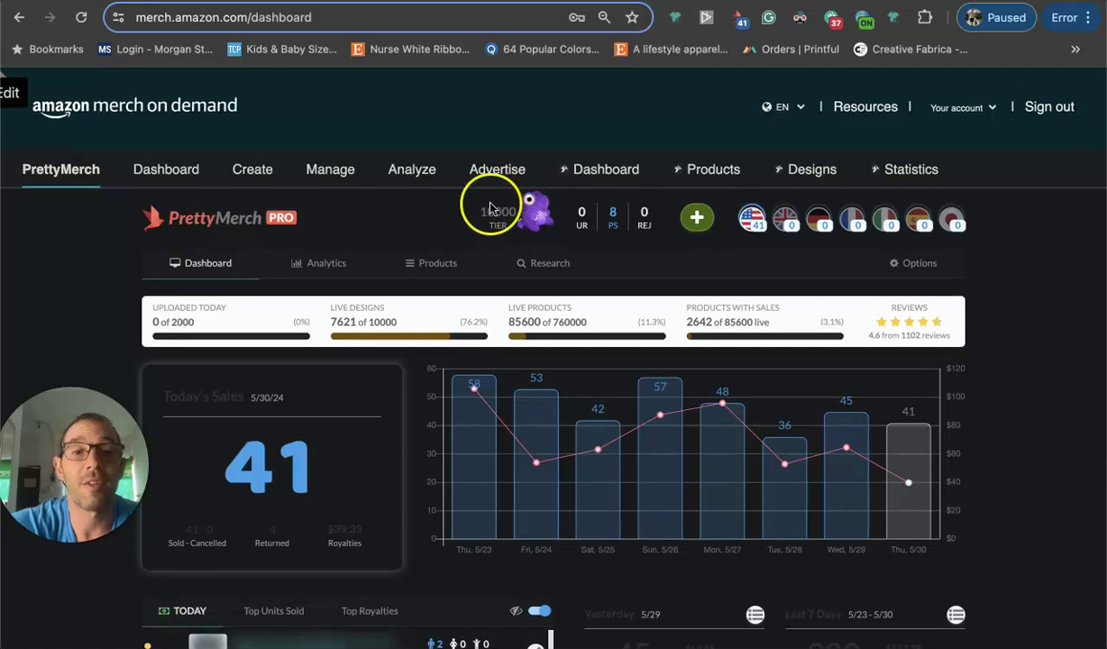
{"action": "scroll", "coordinate": [549, 223], "scroll_direction": "down", "scroll_amount": 3}
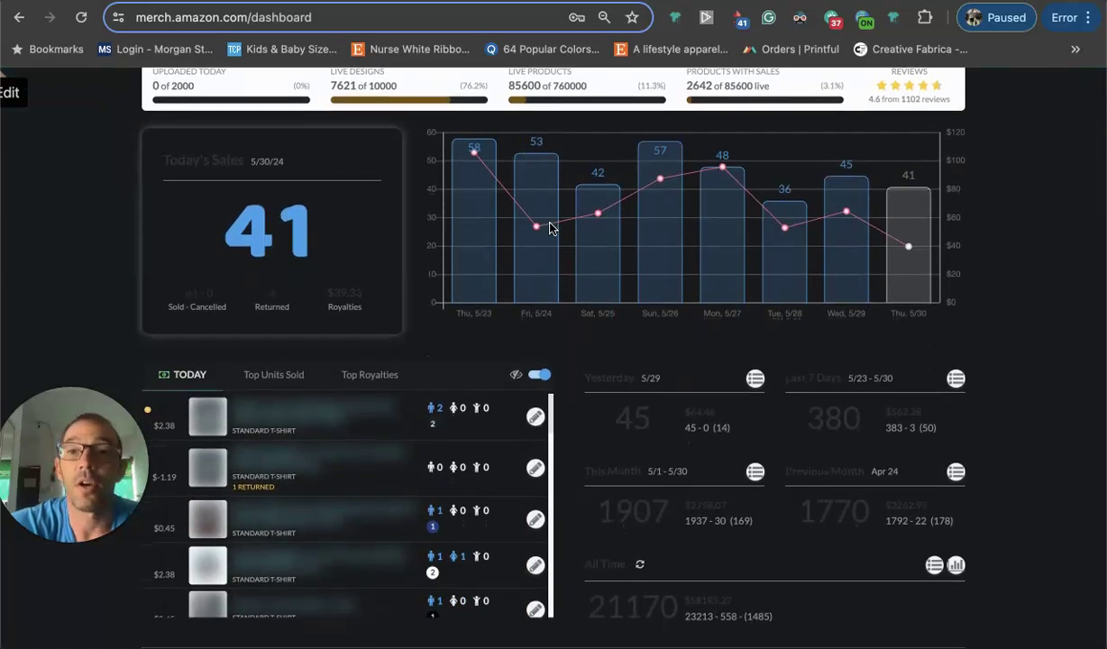
Step: Switch back to the Merch By Amazon Master Class page on Gumroad and open the creator's store from its description
{"action": "left_click", "coordinate": [991, 5]}
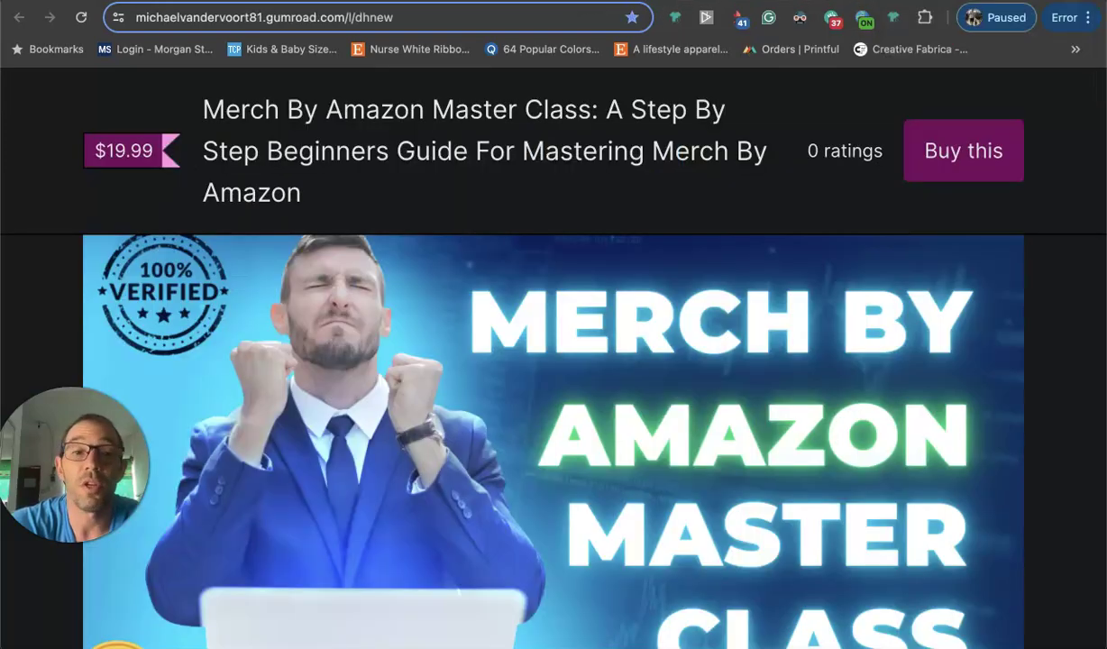
{"action": "scroll", "coordinate": [469, 332], "scroll_direction": "down", "scroll_amount": 5}
{"action": "scroll", "coordinate": [469, 334], "scroll_direction": "down", "scroll_amount": 2}
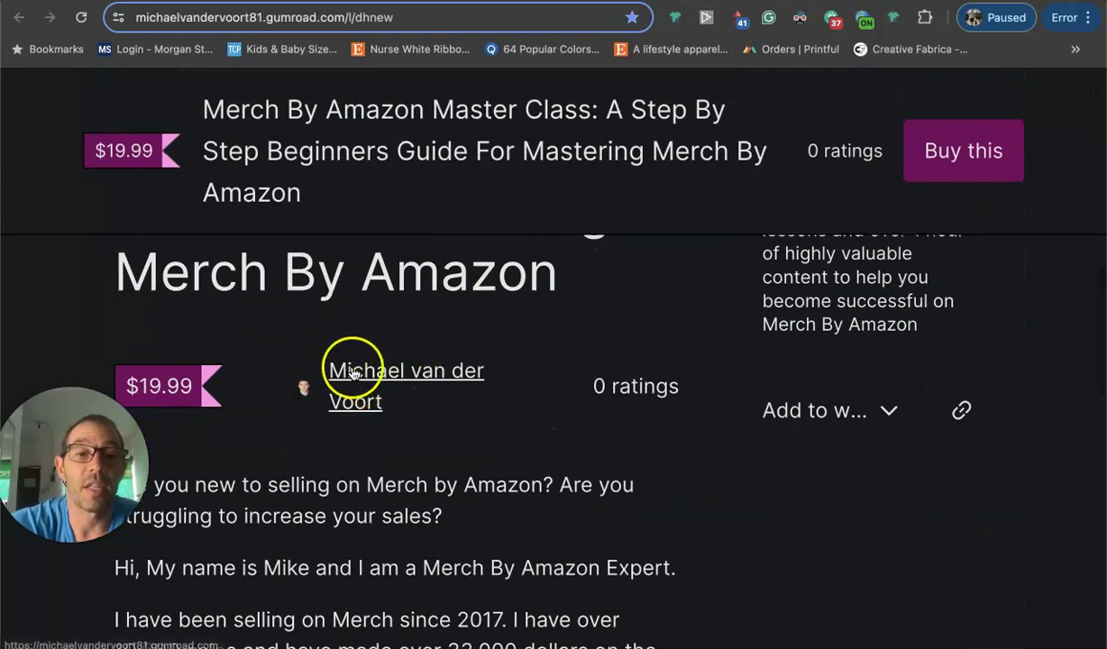
{"action": "left_click", "coordinate": [351, 365]}
Step: Browse the Gumroad store's courses and prompt packs, including the Father's Day, trending niche, Fourth of July and camping prompts
{"action": "scroll", "coordinate": [354, 373], "scroll_direction": "down", "scroll_amount": 3}
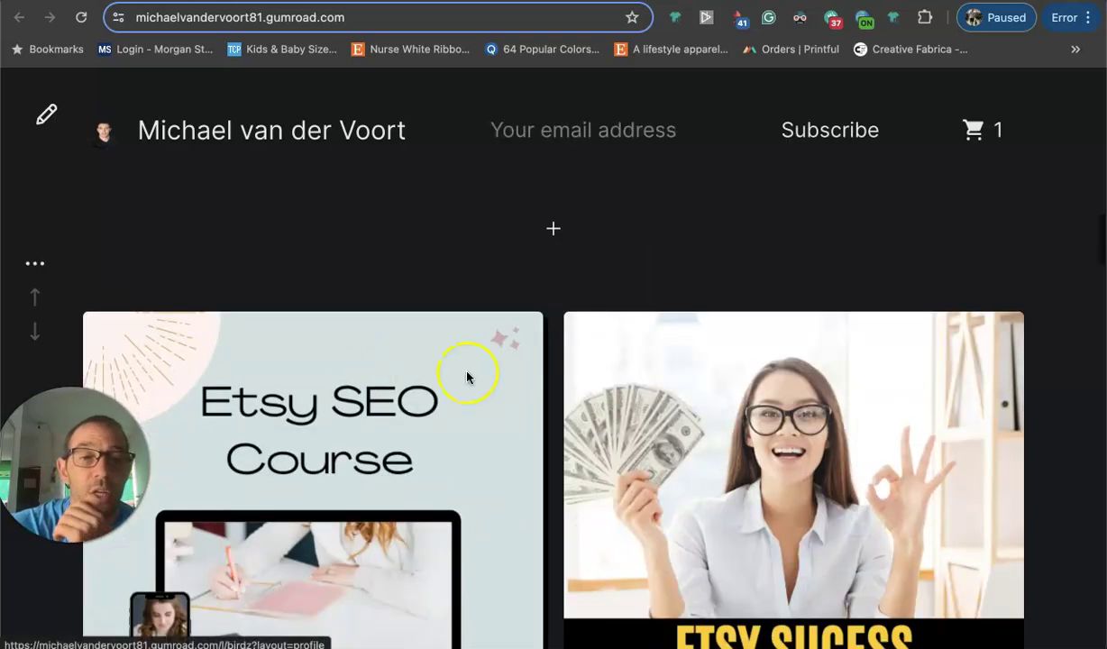
{"action": "scroll", "coordinate": [557, 329], "scroll_direction": "down", "scroll_amount": 2}
{"action": "scroll", "coordinate": [557, 332], "scroll_direction": "down", "scroll_amount": 15}
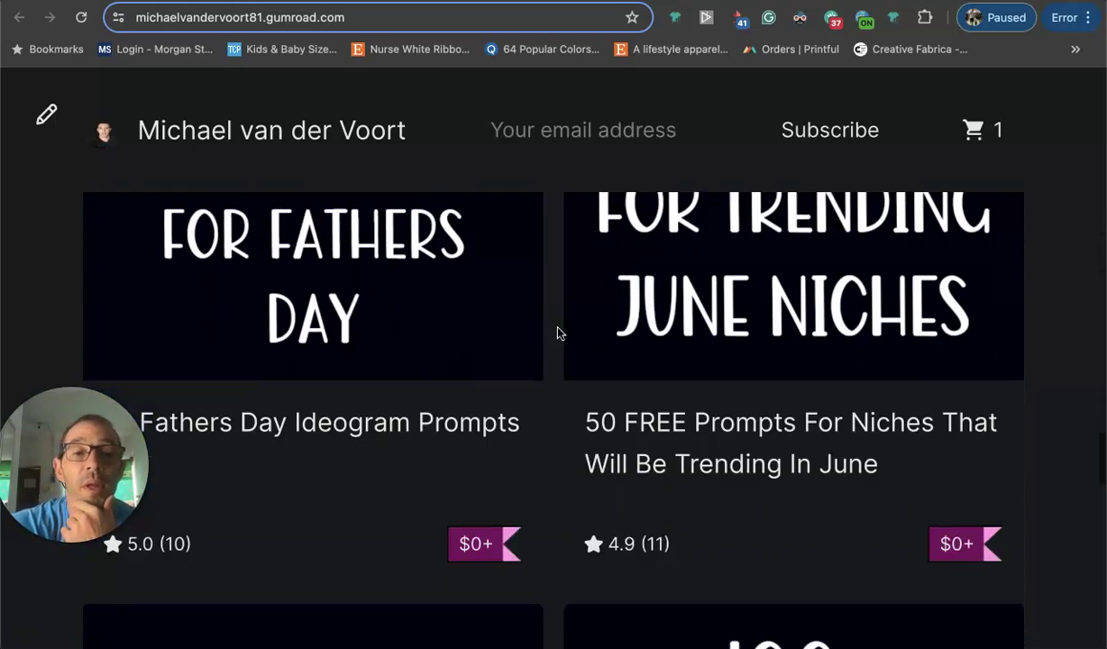
{"action": "scroll", "coordinate": [557, 332], "scroll_direction": "up", "scroll_amount": 5}
{"action": "left_click", "coordinate": [283, 331]}
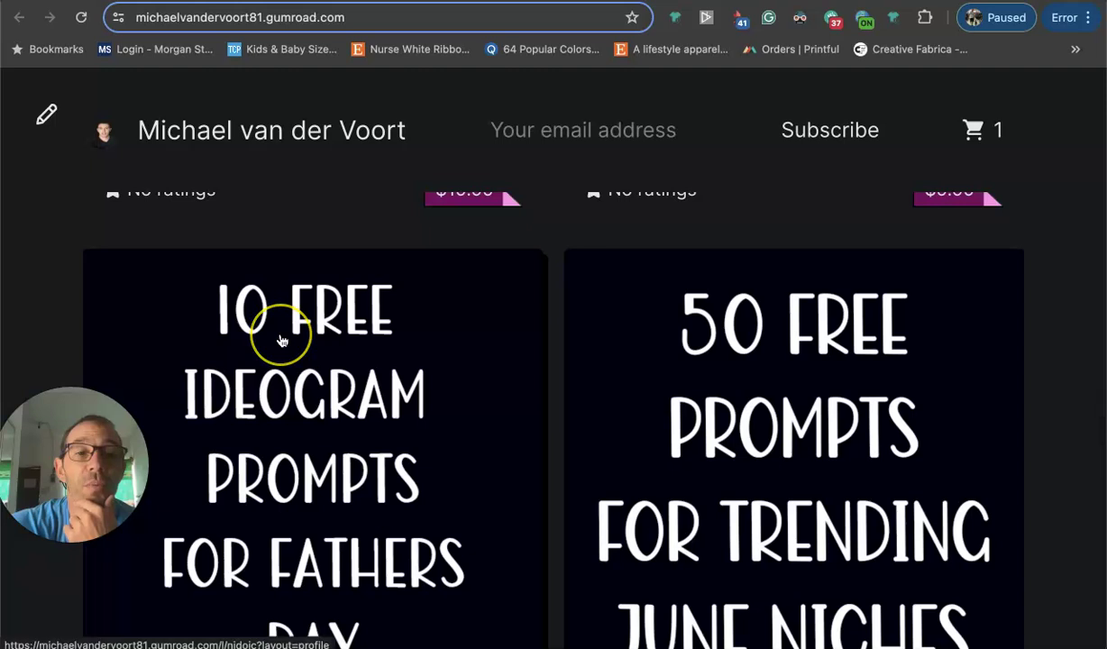
{"action": "scroll", "coordinate": [530, 352], "scroll_direction": "down", "scroll_amount": 5}
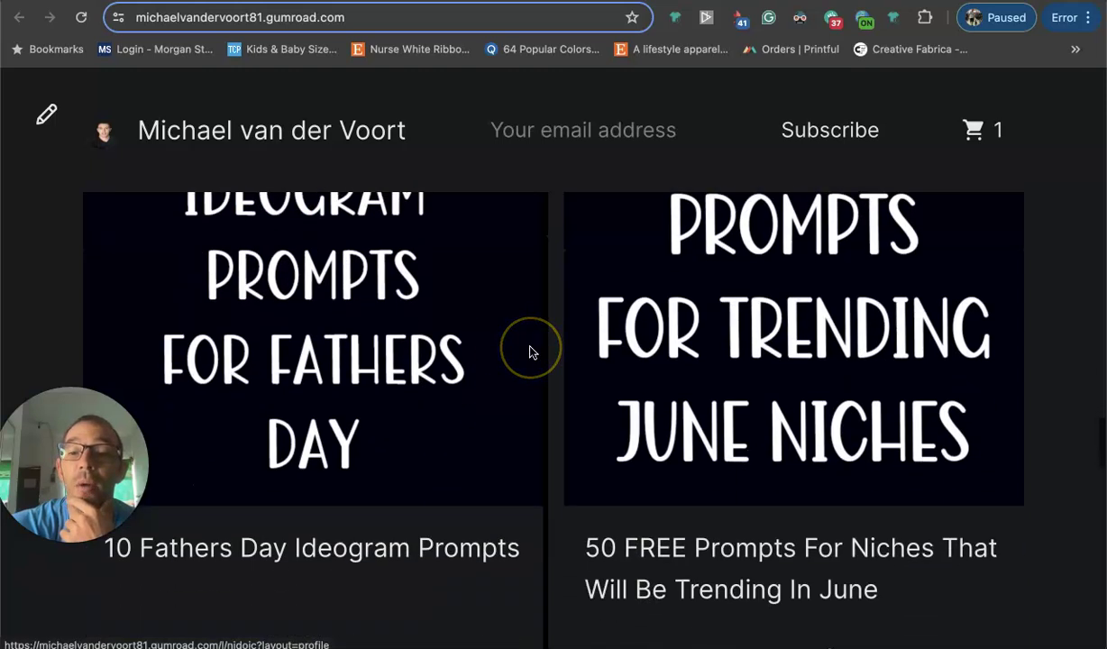
{"action": "scroll", "coordinate": [530, 352], "scroll_direction": "down", "scroll_amount": 8}
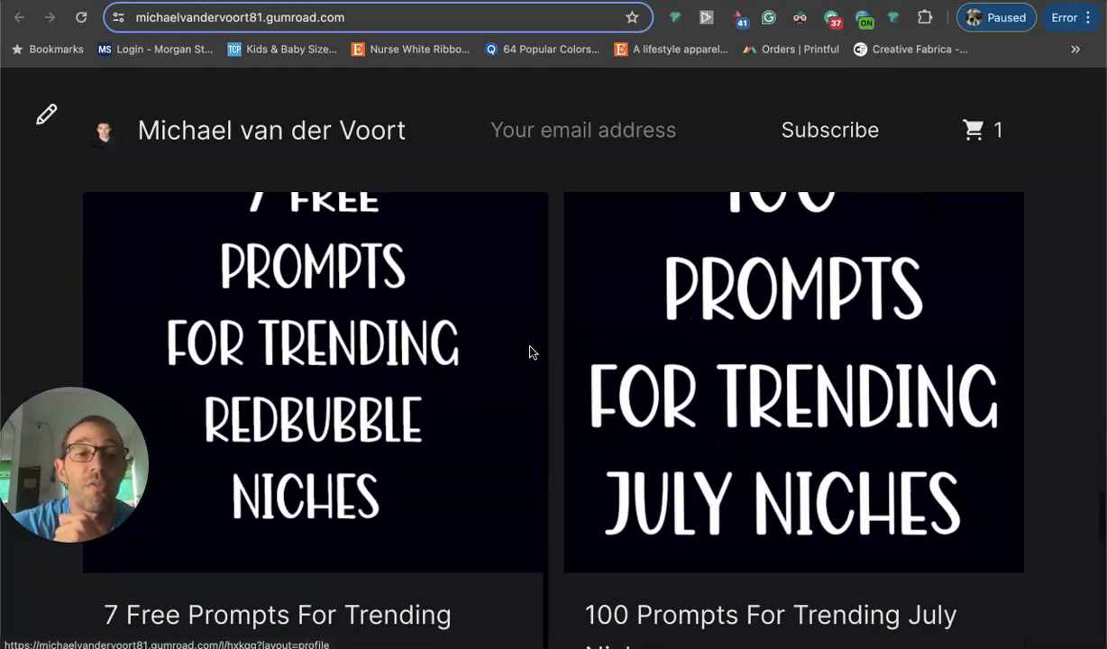
{"action": "scroll", "coordinate": [530, 352], "scroll_direction": "up", "scroll_amount": 1}
{"action": "scroll", "coordinate": [626, 399], "scroll_direction": "down", "scroll_amount": 6}
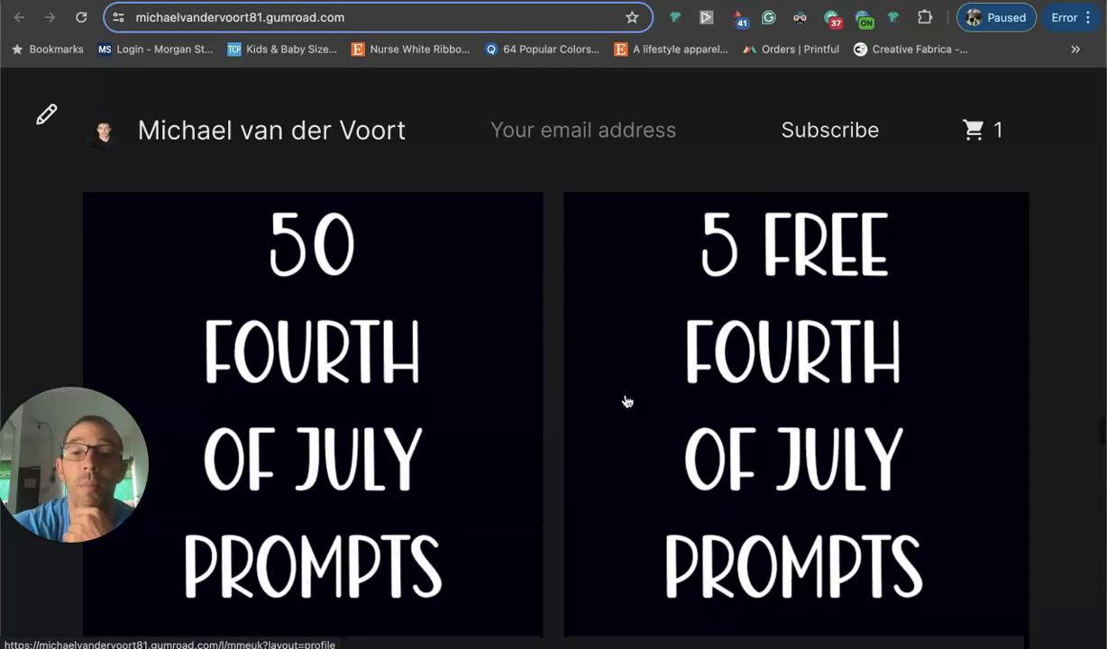
{"action": "scroll", "coordinate": [834, 366], "scroll_direction": "down", "scroll_amount": 8}
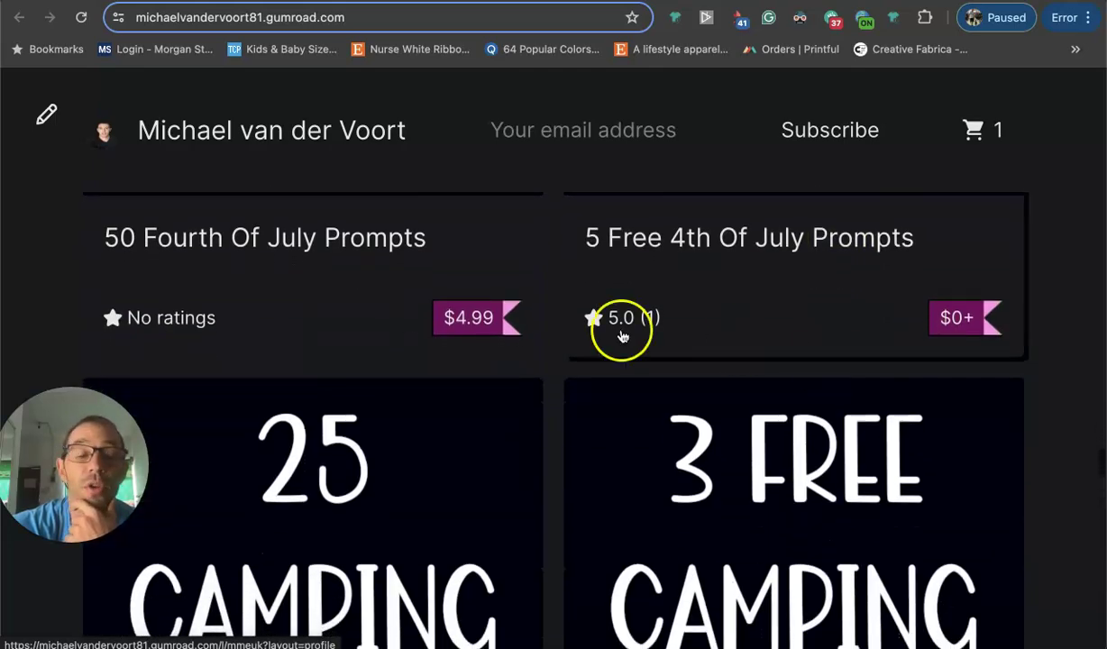
{"action": "scroll", "coordinate": [544, 415], "scroll_direction": "down", "scroll_amount": 3}
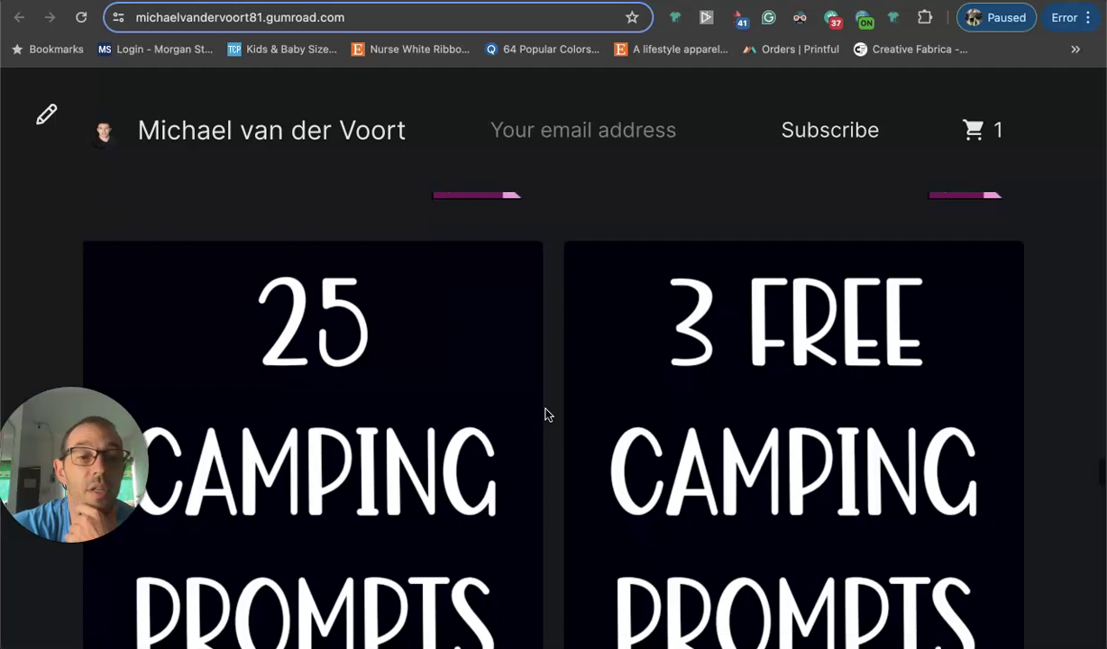